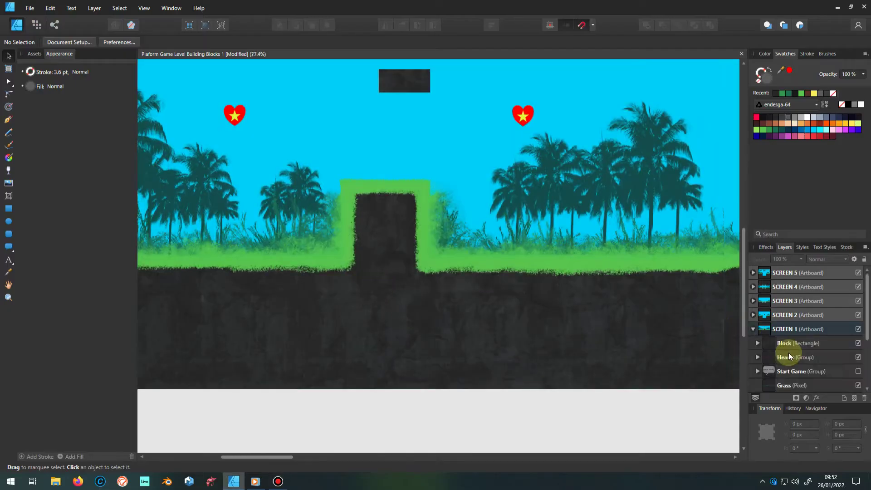
- Reveal Screen 1's dirt texture by adjusting the floor's Image and hiding its Text group
{"action": "left_click", "coordinate": [756, 327]}
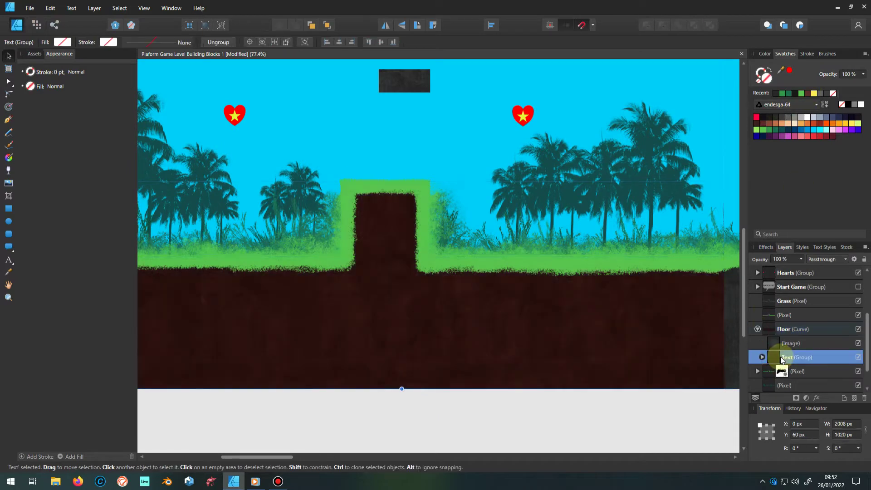
{"action": "left_click", "coordinate": [781, 343]}
{"action": "left_click_drag", "start_coordinate": [800, 259], "coordinate": [823, 269]}
{"action": "left_click", "coordinate": [367, 396]}
{"action": "scroll", "coordinate": [368, 396], "scroll_direction": "down", "scroll_amount": 2}
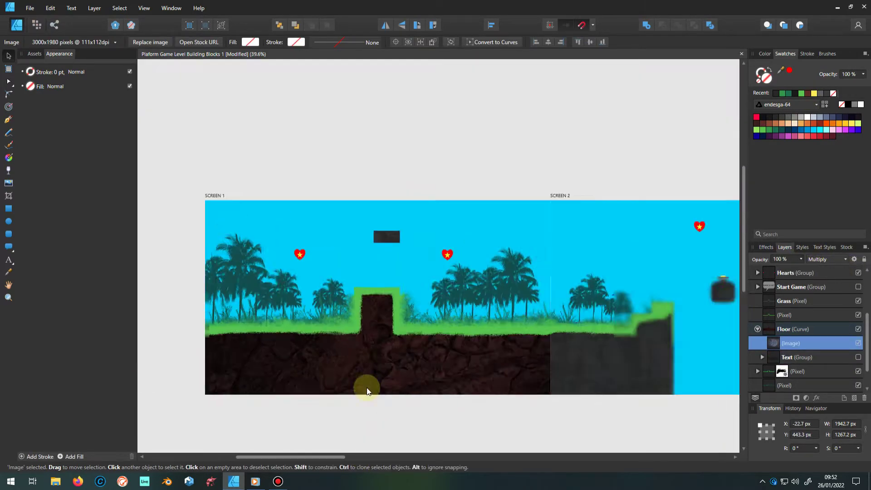
{"action": "scroll", "coordinate": [369, 307], "scroll_direction": "up", "scroll_amount": 2}
{"action": "scroll", "coordinate": [369, 307], "scroll_direction": "down", "scroll_amount": 2}
{"action": "left_click", "coordinate": [858, 357]}
{"action": "scroll", "coordinate": [401, 285], "scroll_direction": "up", "scroll_amount": 2}
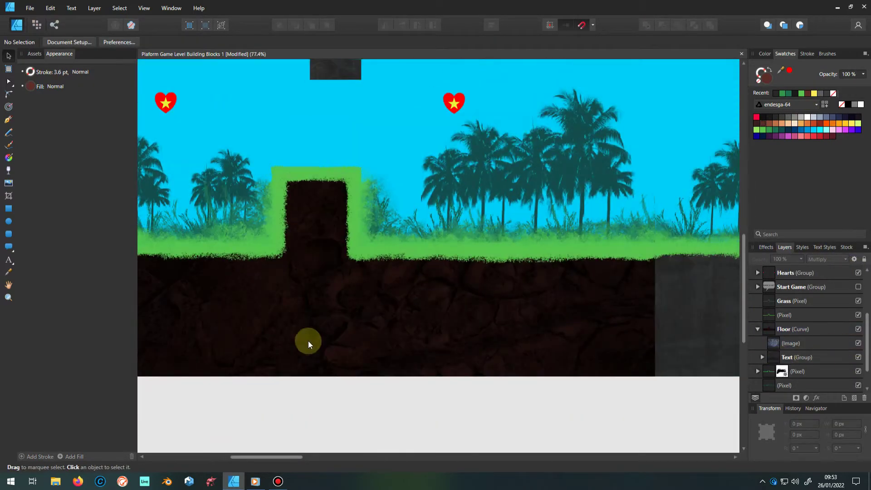
{"action": "scroll", "coordinate": [390, 260], "scroll_direction": "down", "scroll_amount": 2}
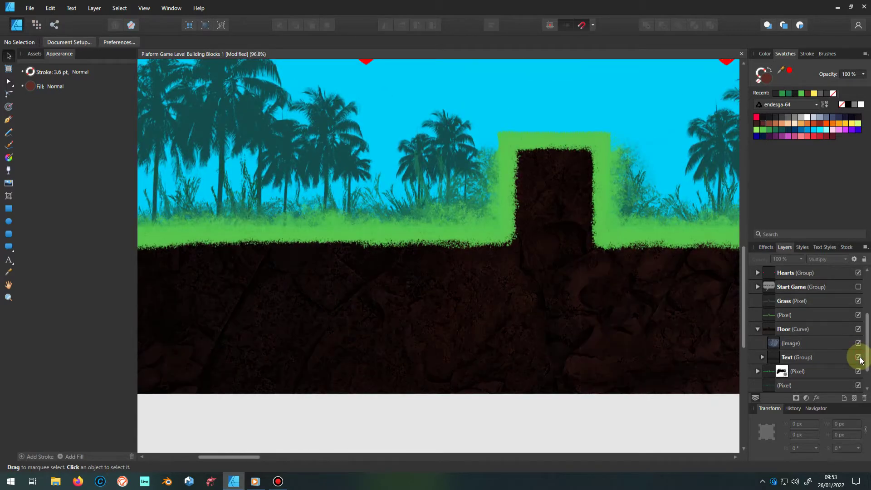
{"action": "scroll", "coordinate": [496, 298], "scroll_direction": "up", "scroll_amount": 2}
{"action": "scroll", "coordinate": [774, 328], "scroll_direction": "down", "scroll_amount": 5}
- Reveal Screen 2's floor texture by selecting its dirt Image and hiding its Text group
{"action": "left_click", "coordinate": [794, 300]}
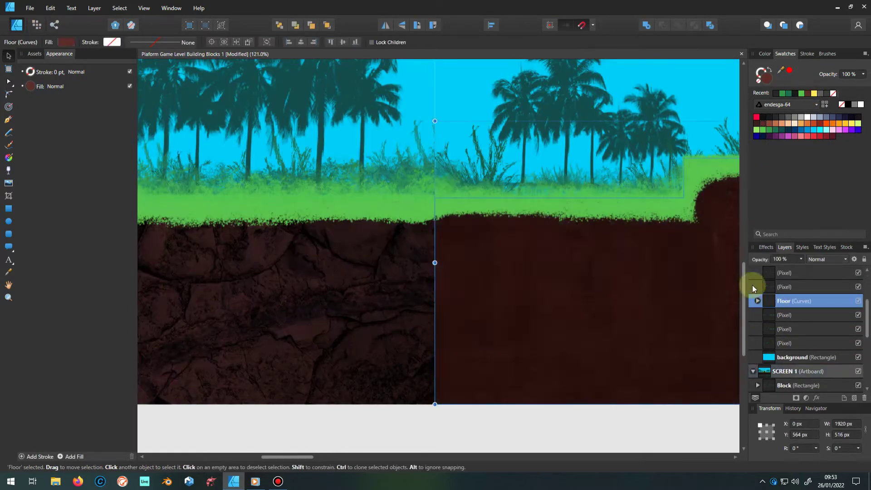
{"action": "left_click", "coordinate": [757, 301]}
{"action": "left_click", "coordinate": [792, 315]}
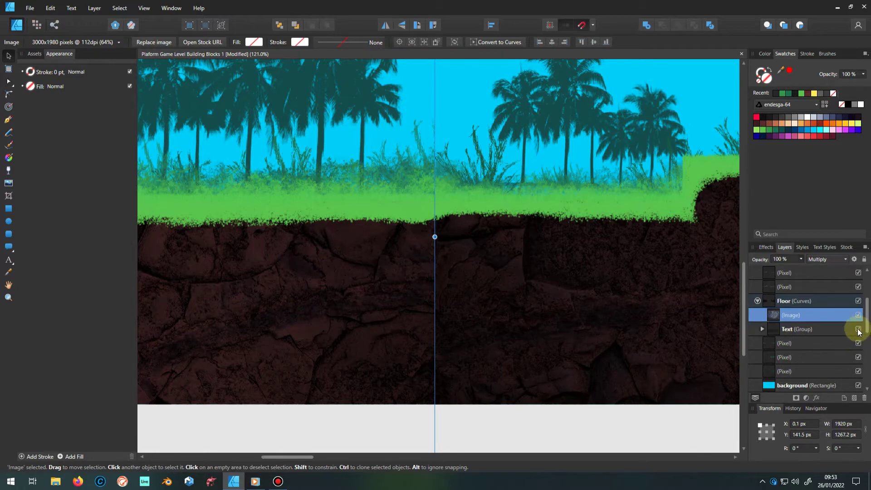
{"action": "scroll", "coordinate": [763, 307], "scroll_direction": "up", "scroll_amount": 1}
{"action": "left_click", "coordinate": [451, 428]}
{"action": "scroll", "coordinate": [392, 365], "scroll_direction": "down", "scroll_amount": 3}
{"action": "scroll", "coordinate": [274, 313], "scroll_direction": "down", "scroll_amount": 3}
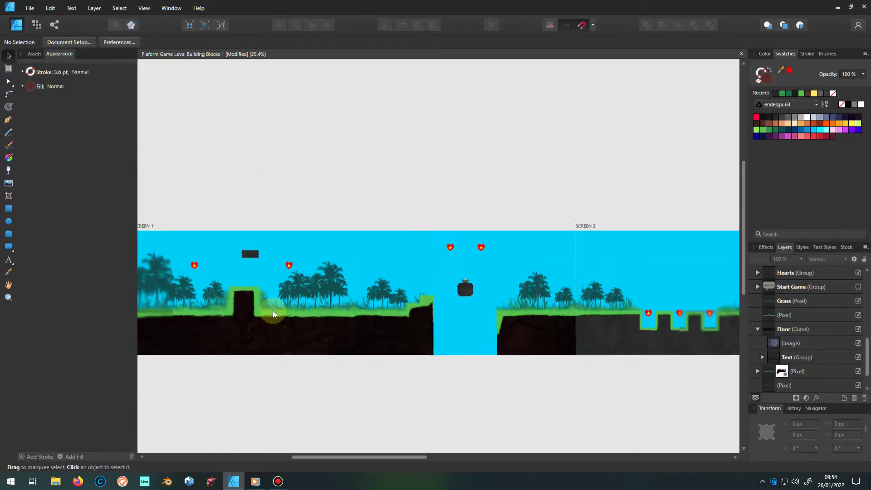
{"action": "scroll", "coordinate": [273, 313], "scroll_direction": "down", "scroll_amount": 2}
{"action": "scroll", "coordinate": [774, 326], "scroll_direction": "up", "scroll_amount": 3}
- Bring out the dirt texture on Screen 3's floor
{"action": "left_click", "coordinate": [789, 301]}
{"action": "left_click", "coordinate": [771, 357]}
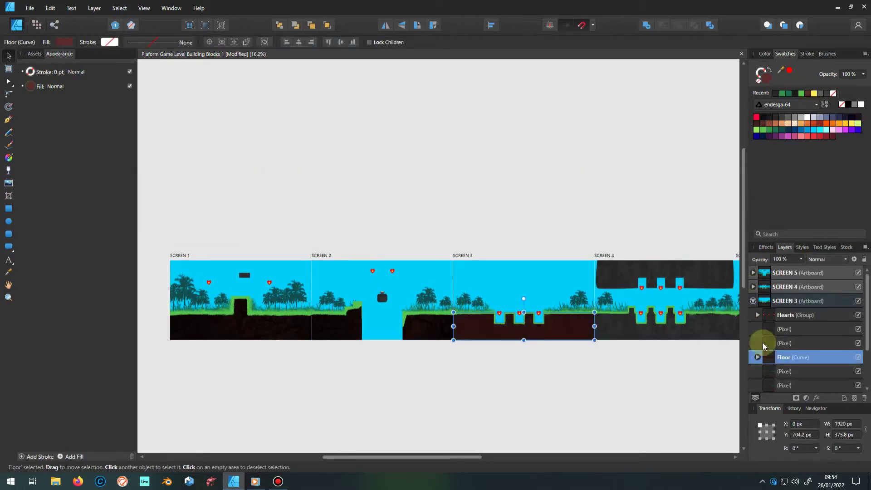
{"action": "scroll", "coordinate": [771, 354], "scroll_direction": "down", "scroll_amount": 3}
{"action": "left_click", "coordinate": [581, 362]}
{"action": "scroll", "coordinate": [554, 358], "scroll_direction": "up", "scroll_amount": 5}
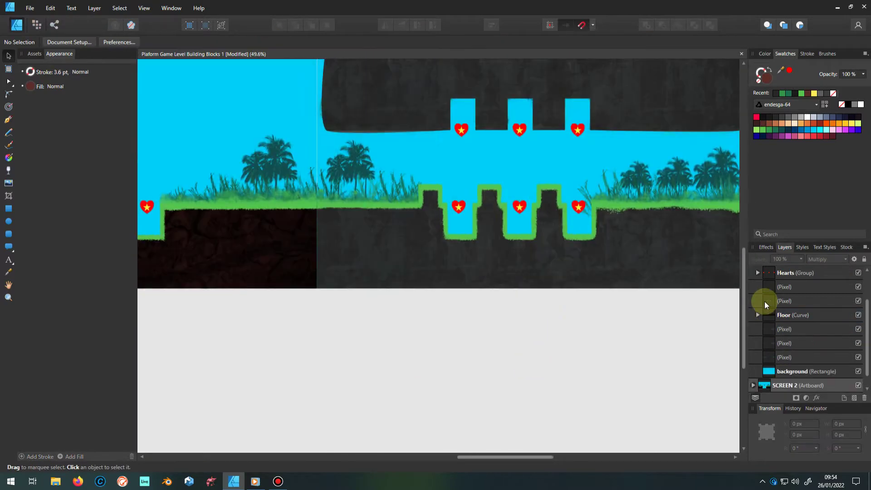
- Activate both dirt texture images inside the Floor and Roof shape
{"action": "left_click", "coordinate": [764, 301]}
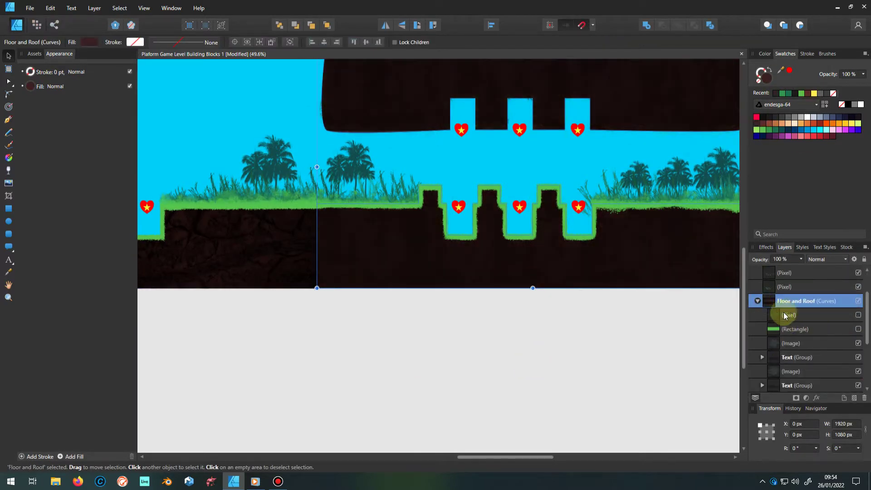
{"action": "left_click", "coordinate": [792, 341]}
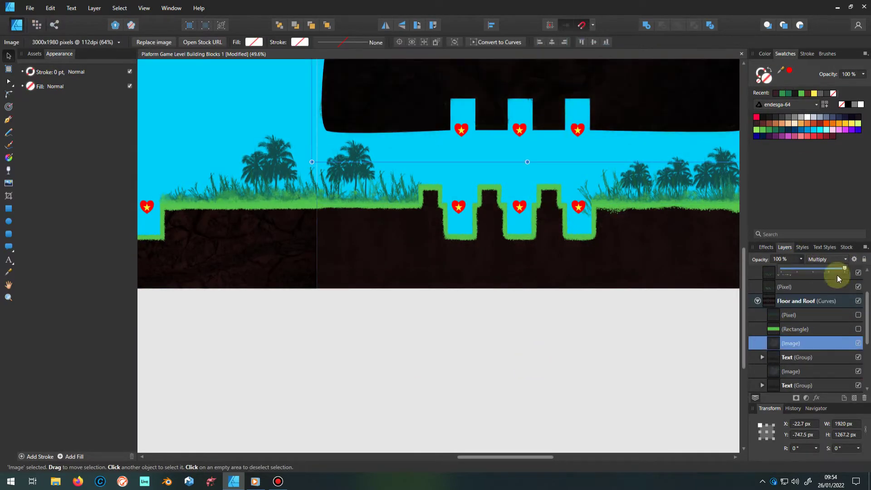
{"action": "left_click", "coordinate": [770, 371]}
{"action": "scroll", "coordinate": [366, 252], "scroll_direction": "up", "scroll_amount": 3}
{"action": "left_click", "coordinate": [767, 301]}
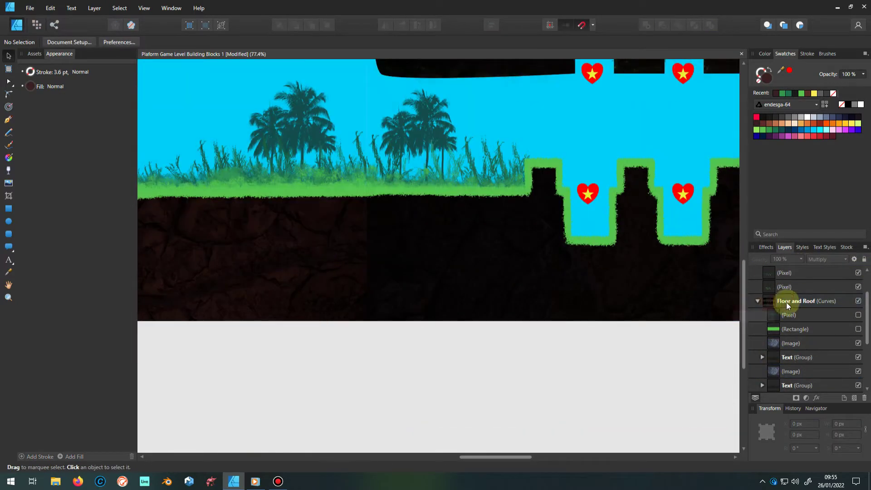
{"action": "scroll", "coordinate": [183, 335], "scroll_direction": "down", "scroll_amount": 3}
{"action": "scroll", "coordinate": [183, 335], "scroll_direction": "down", "scroll_amount": 2}
- Darken Screen 5's floor and the floating platforms with their dirt textures
{"action": "left_click", "coordinate": [771, 272]}
{"action": "left_click", "coordinate": [782, 315]}
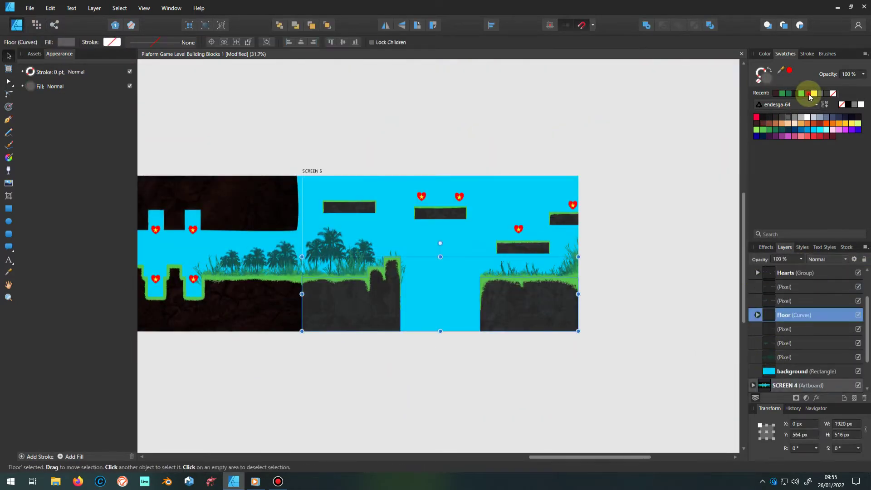
{"action": "left_click", "coordinate": [789, 329]}
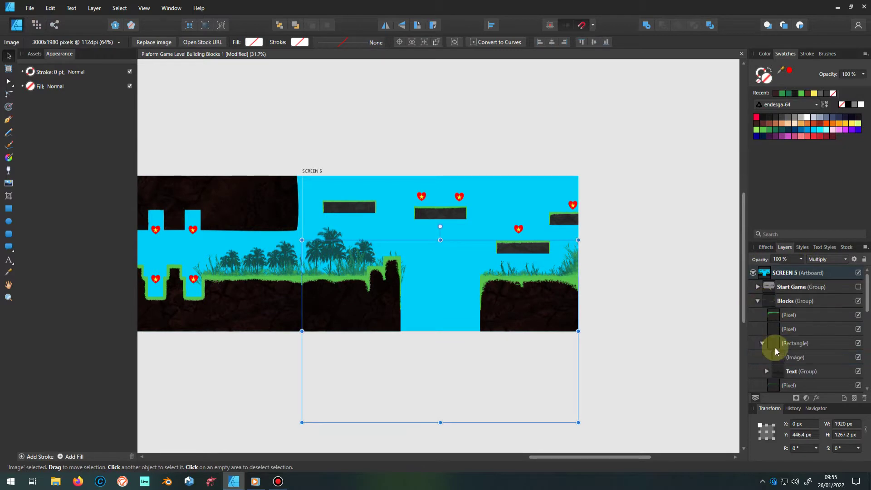
{"action": "left_click", "coordinate": [775, 348]}
{"action": "left_click", "coordinate": [762, 343]}
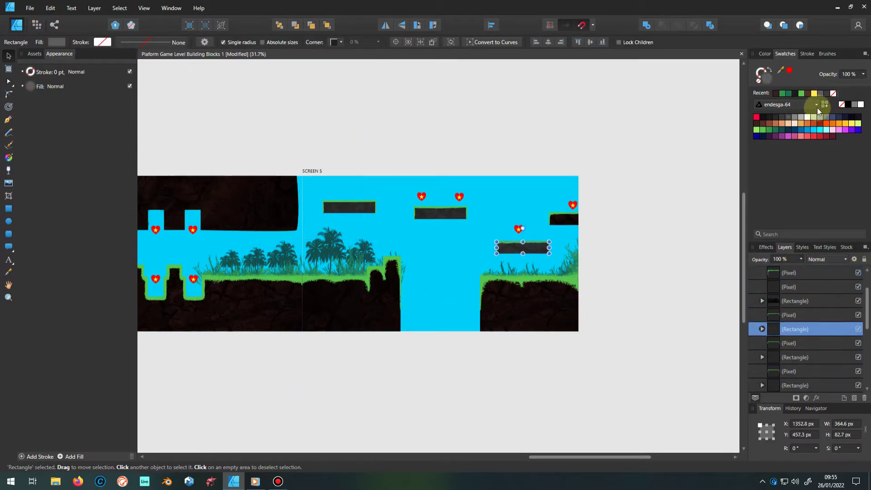
{"action": "left_click", "coordinate": [778, 343]}
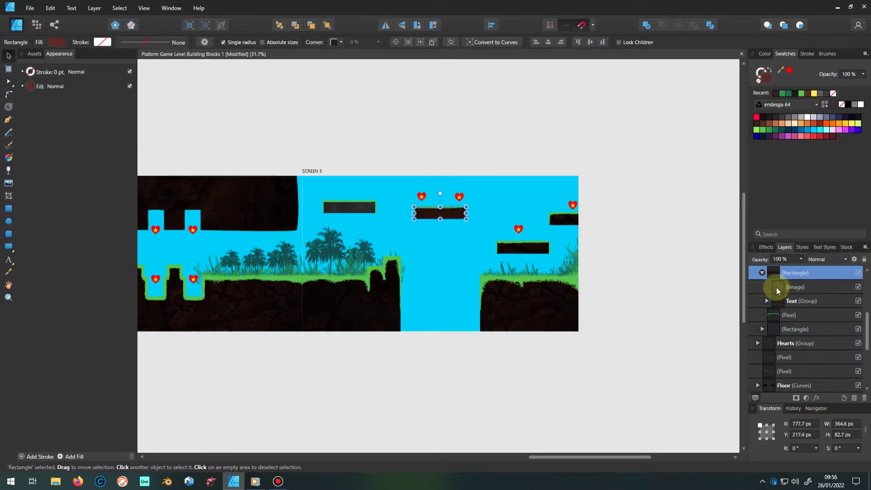
{"action": "left_click", "coordinate": [779, 289]}
- Raise the third platform's dirt texture opacity to nearly full
{"action": "left_click", "coordinate": [763, 301]}
{"action": "left_click", "coordinate": [795, 315]}
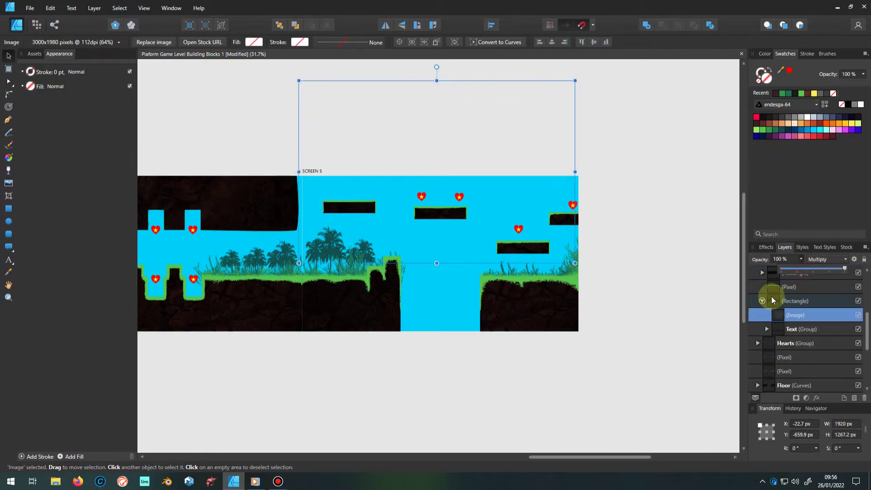
{"action": "key", "text": "ctrl+plus"}
{"action": "left_click_drag", "start_coordinate": [801, 259], "coordinate": [863, 273]}
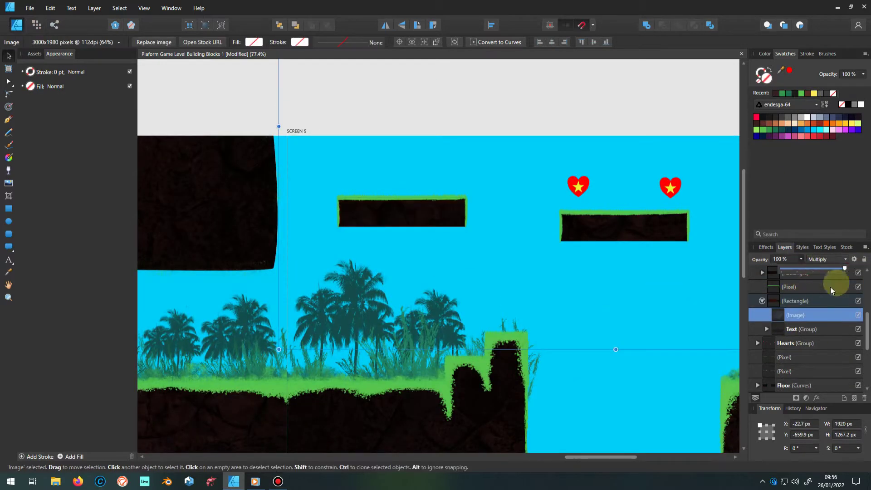
{"action": "scroll", "coordinate": [469, 247], "scroll_direction": "down", "scroll_amount": 5}
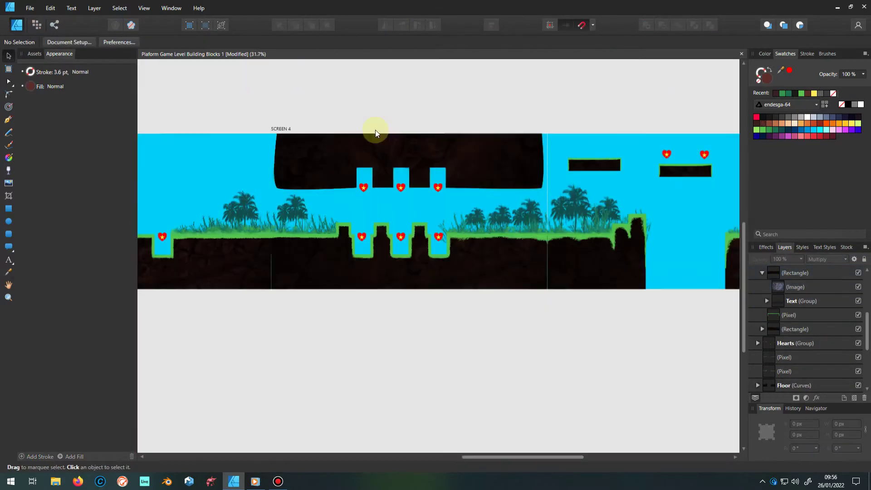
{"action": "left_click", "coordinate": [752, 273]}
- Apply the dirt texture to the Spring Board on Screen 2
{"action": "left_click", "coordinate": [753, 315]}
{"action": "left_click", "coordinate": [757, 343]}
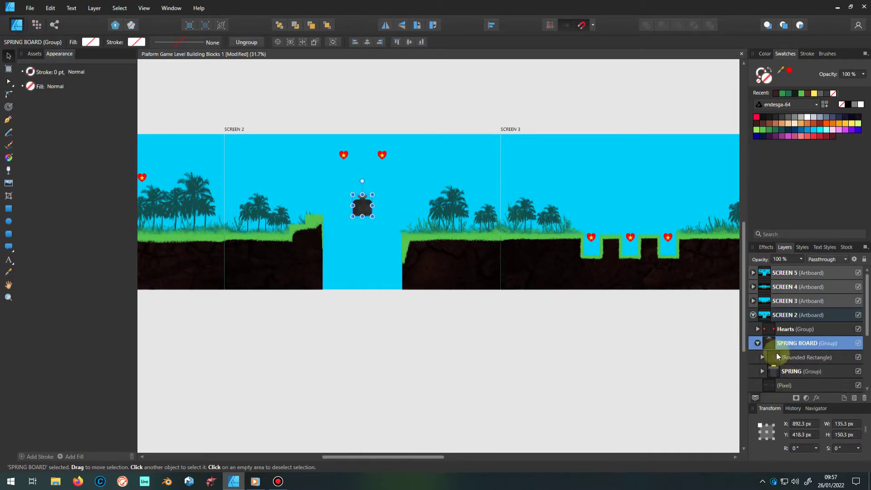
{"action": "left_click", "coordinate": [795, 371]}
{"action": "left_click", "coordinate": [808, 357]}
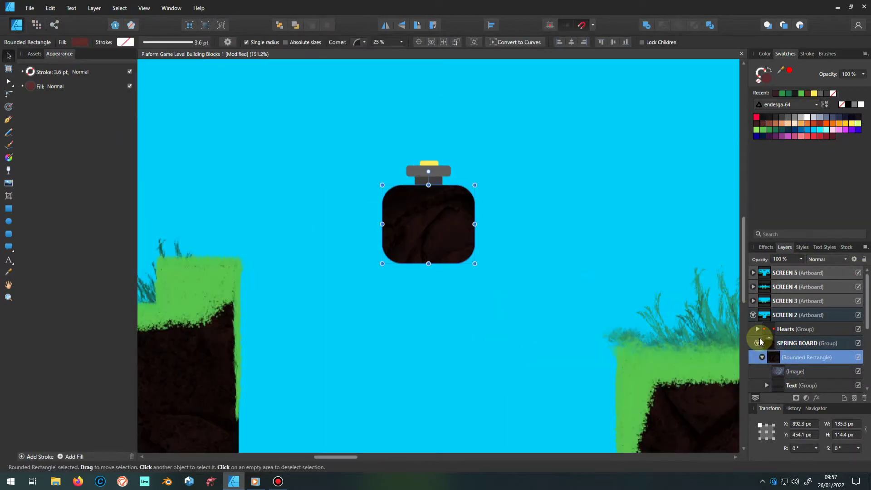
- Apply the dirt texture to the floating Block on Screen 1
{"action": "left_click", "coordinate": [753, 315]}
{"action": "left_click", "coordinate": [771, 343]}
{"action": "scroll", "coordinate": [352, 211], "scroll_direction": "up", "scroll_amount": 3}
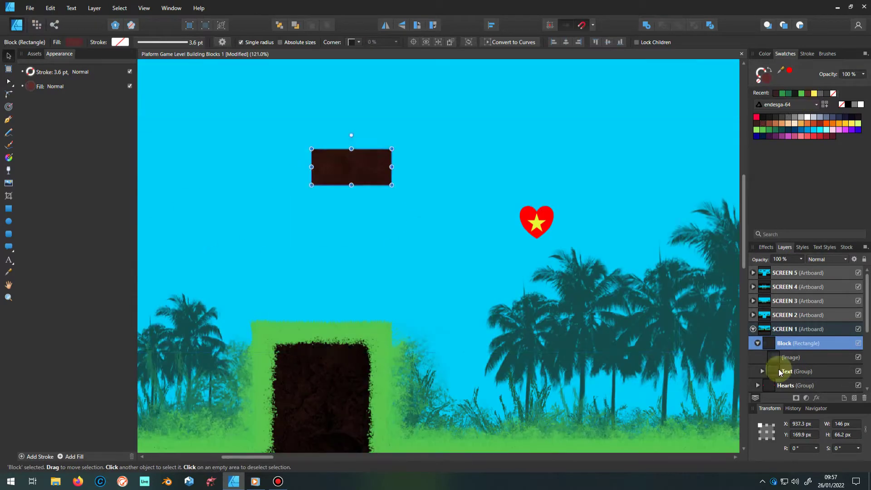
{"action": "left_click", "coordinate": [758, 343]}
{"action": "left_click", "coordinate": [794, 357]}
{"action": "scroll", "coordinate": [369, 262], "scroll_direction": "down", "scroll_amount": 2}
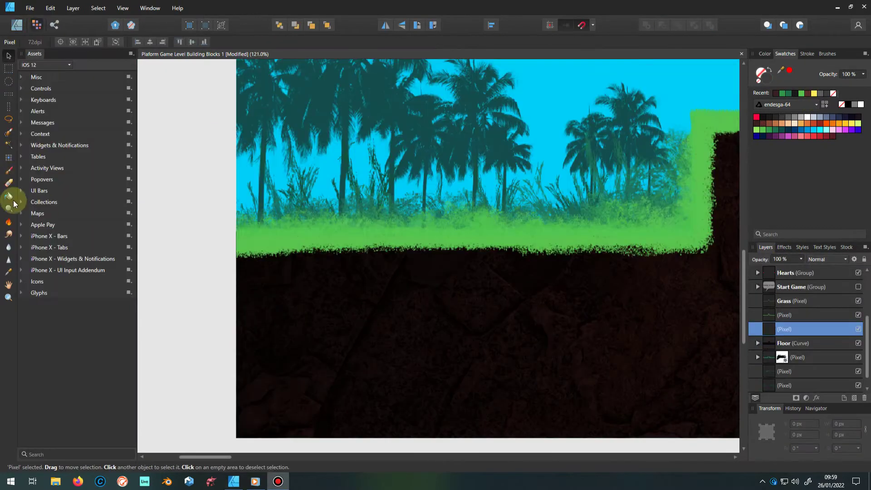
- Shrink the brush, pick grey from Swatches, and paint root-like strokes through the dirt
{"action": "left_click_drag", "start_coordinate": [454, 402], "coordinate": [488, 327]}
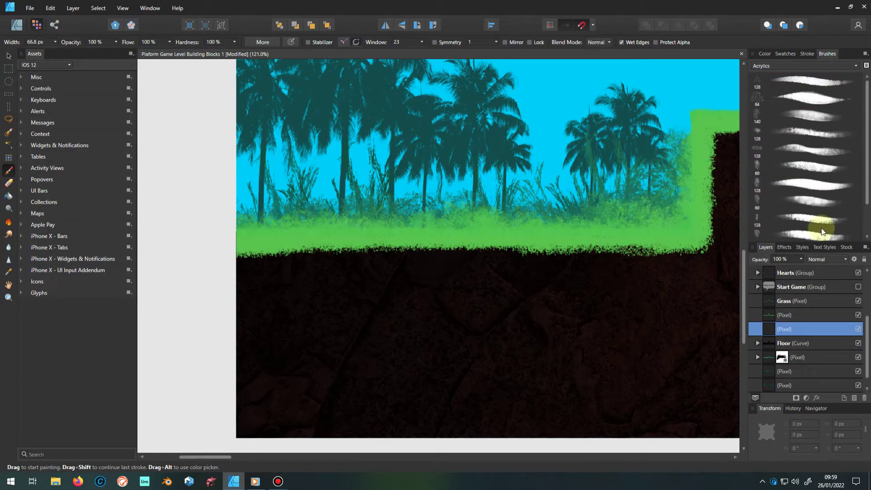
{"action": "scroll", "coordinate": [821, 228], "scroll_direction": "down", "scroll_amount": 2}
{"action": "left_click", "coordinate": [785, 53]}
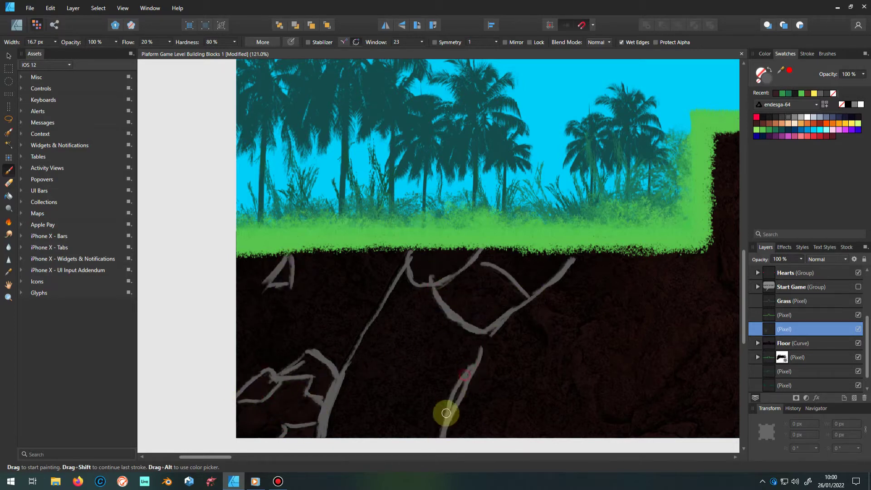
{"action": "scroll", "coordinate": [388, 221], "scroll_direction": "right", "scroll_amount": 8}
{"action": "scroll", "coordinate": [388, 221], "scroll_direction": "down", "scroll_amount": 1}
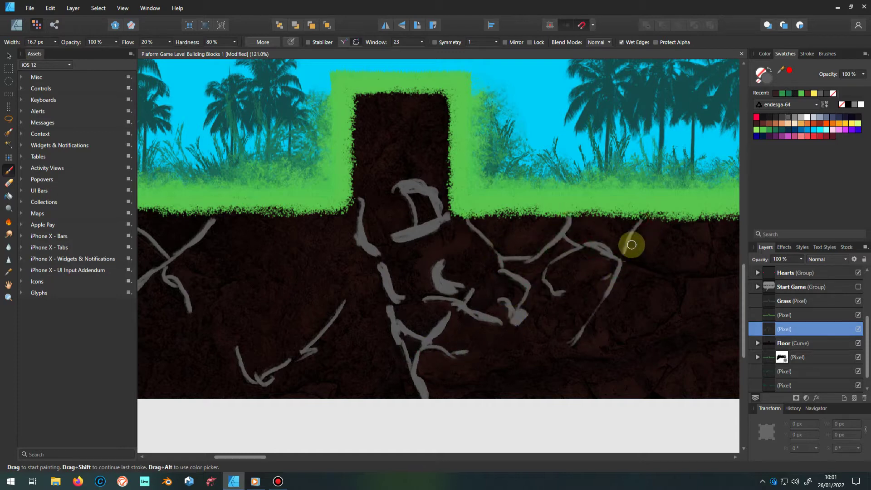
{"action": "left_click_drag", "start_coordinate": [513, 370], "coordinate": [419, 381]}
{"action": "scroll", "coordinate": [408, 340], "scroll_direction": "right", "scroll_amount": 5}
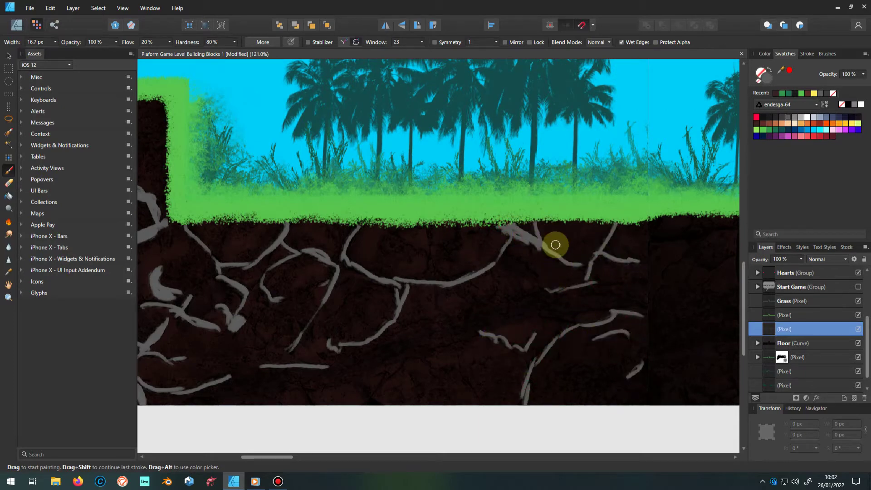
- Paint grey rock texture over the dirt with the 175 px Frankentoon Nature B rock brush
{"action": "left_click", "coordinate": [827, 54]}
{"action": "left_click", "coordinate": [803, 66]}
{"action": "left_click", "coordinate": [817, 136]}
{"action": "scroll", "coordinate": [814, 182], "scroll_direction": "up", "scroll_amount": 2}
{"action": "left_click", "coordinate": [806, 115]}
{"action": "mouse_move", "coordinate": [499, 273]}
{"action": "left_mouse_down"}
{"action": "mouse_move", "coordinate": [359, 404]}
{"action": "mouse_move", "coordinate": [599, 364]}
{"action": "mouse_move", "coordinate": [610, 274]}
{"action": "left_mouse_up"}
{"action": "scroll", "coordinate": [454, 250], "scroll_direction": "left", "scroll_amount": 5}
{"action": "left_click_drag", "start_coordinate": [327, 223], "coordinate": [388, 169]}
{"action": "scroll", "coordinate": [389, 169], "scroll_direction": "left", "scroll_amount": 3}
{"action": "left_click_drag", "start_coordinate": [247, 292], "coordinate": [578, 429]}
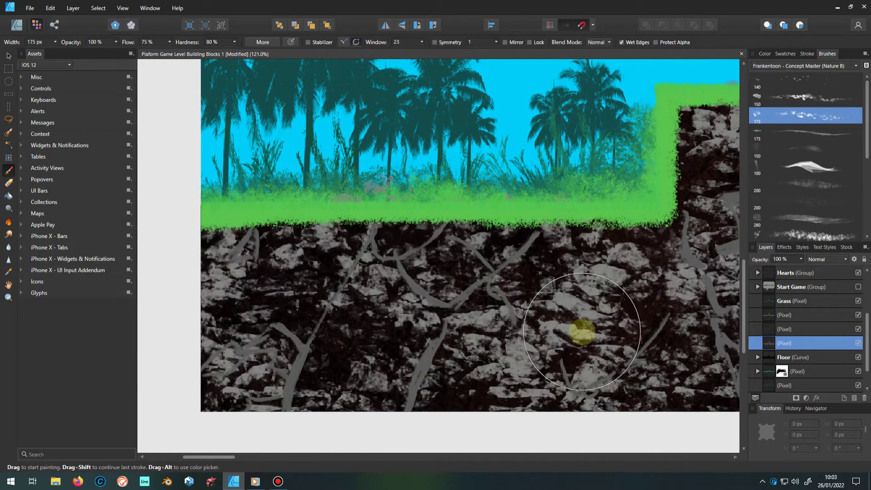
{"action": "scroll", "coordinate": [583, 330], "scroll_direction": "down", "scroll_amount": 3}
- On the upper pixel layer, choose a dark swatch and a slightly smaller brush
{"action": "left_click", "coordinate": [807, 329]}
{"action": "left_click", "coordinate": [784, 54]}
{"action": "scroll", "coordinate": [409, 287], "scroll_direction": "up", "scroll_amount": 3}
{"action": "left_click", "coordinate": [774, 118]}
{"action": "key", "text": "bracketleft"}
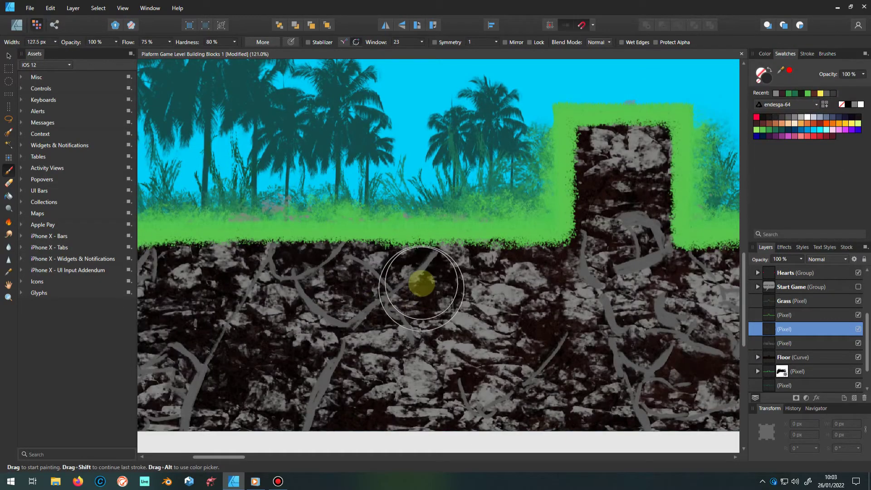
{"action": "scroll", "coordinate": [377, 309], "scroll_direction": "up", "scroll_amount": 4}
{"action": "left_click", "coordinate": [827, 53]}
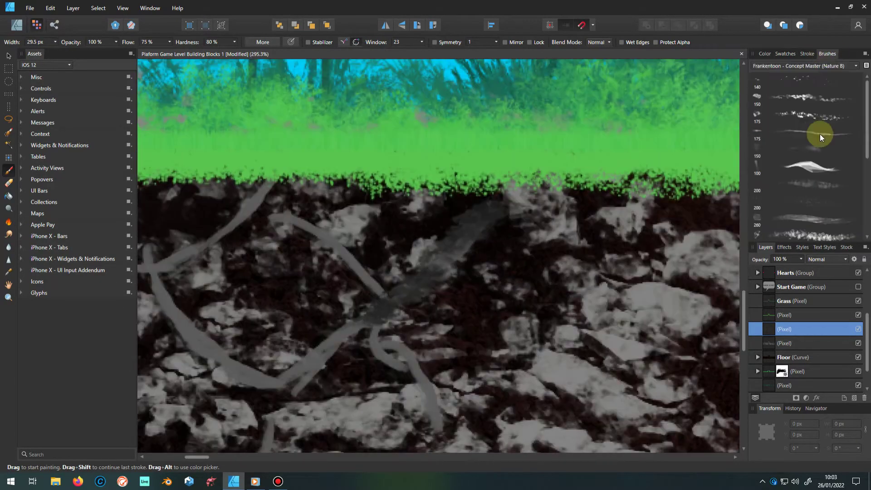
{"action": "scroll", "coordinate": [584, 331], "scroll_direction": "down", "scroll_amount": 6}
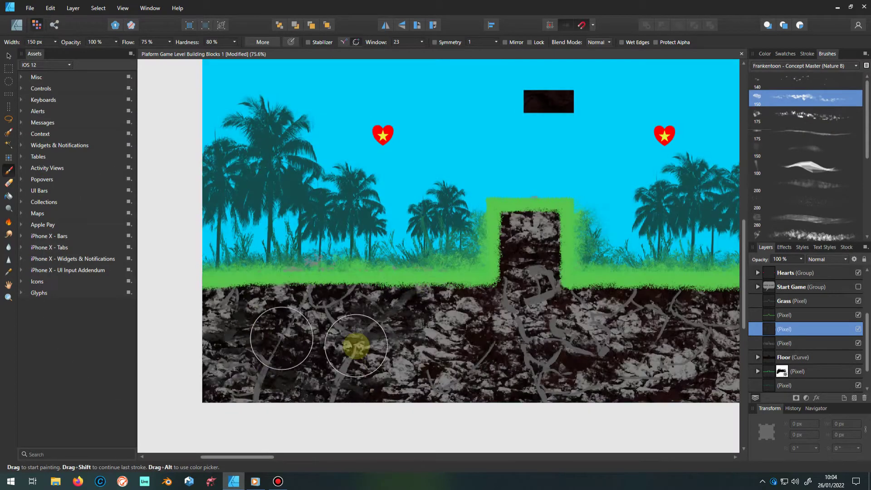
{"action": "scroll", "coordinate": [253, 379], "scroll_direction": "right", "scroll_amount": 5}
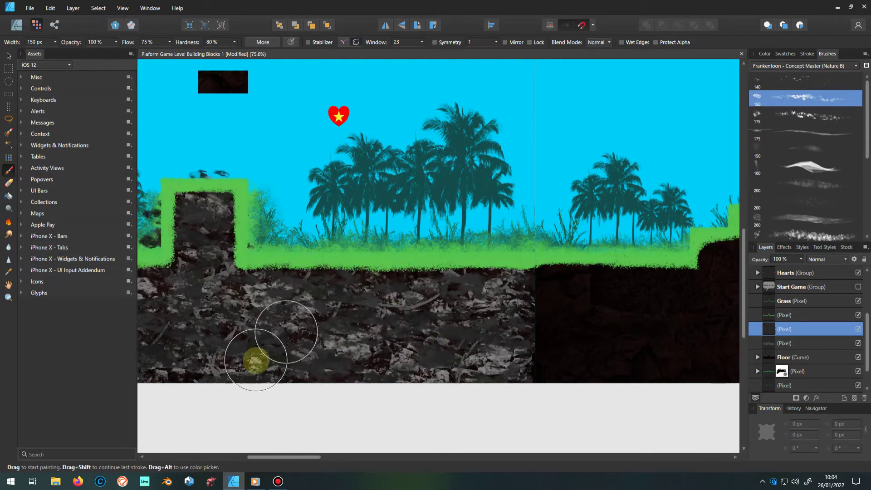
{"action": "scroll", "coordinate": [616, 314], "scroll_direction": "left", "scroll_amount": 4}
{"action": "left_click", "coordinate": [786, 55]}
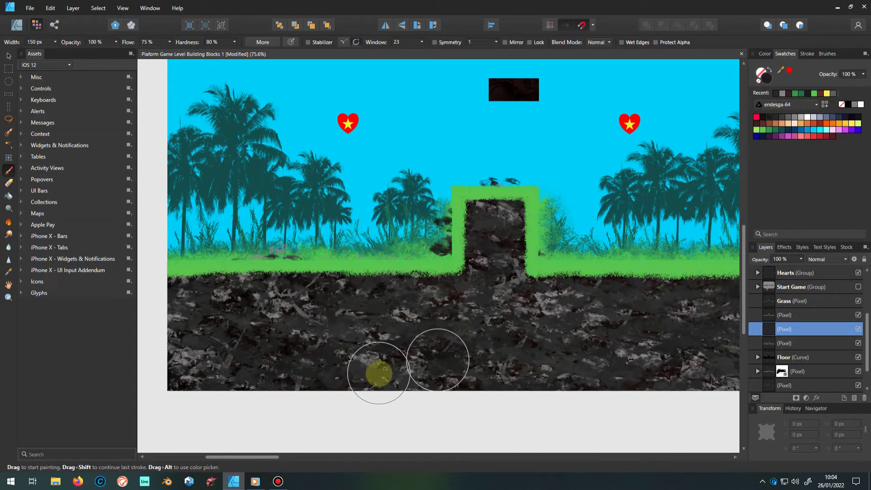
{"action": "scroll", "coordinate": [247, 368], "scroll_direction": "right", "scroll_amount": 4}
{"action": "scroll", "coordinate": [247, 367], "scroll_direction": "right", "scroll_amount": 1}
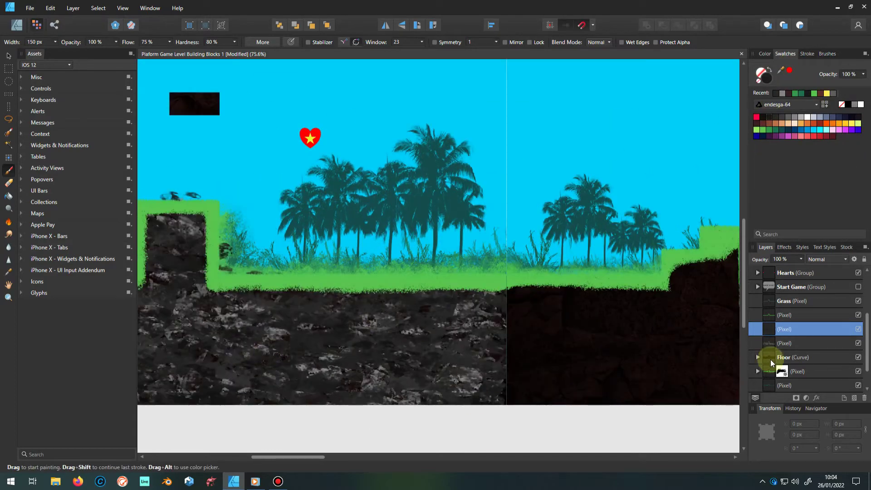
- Clip the rock painting inside the Floor curve and give the floor dark grey
{"action": "left_click_drag", "start_coordinate": [794, 334], "coordinate": [794, 330]}
{"action": "scroll", "coordinate": [523, 338], "scroll_direction": "down", "scroll_amount": 3}
{"action": "scroll", "coordinate": [406, 306], "scroll_direction": "up", "scroll_amount": 2}
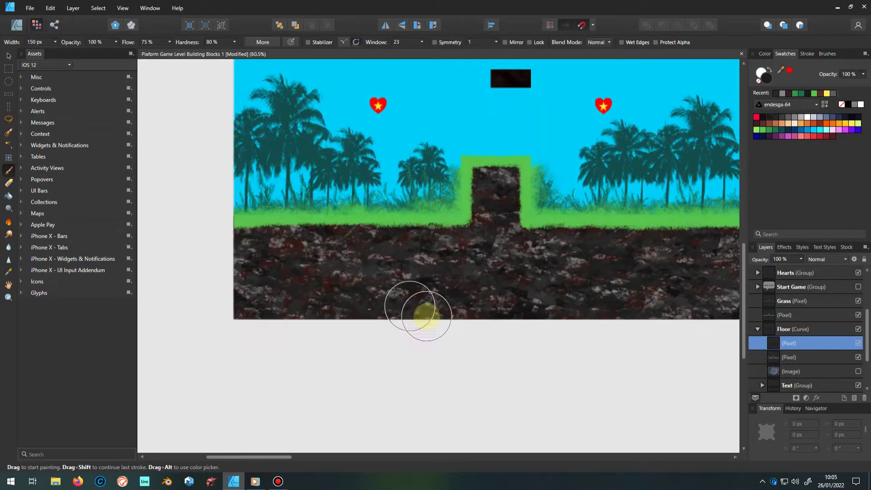
{"action": "left_click", "coordinate": [764, 117]}
- Change the floor colour to light grey, keeping the Normal blend mode
{"action": "key", "text": "v"}
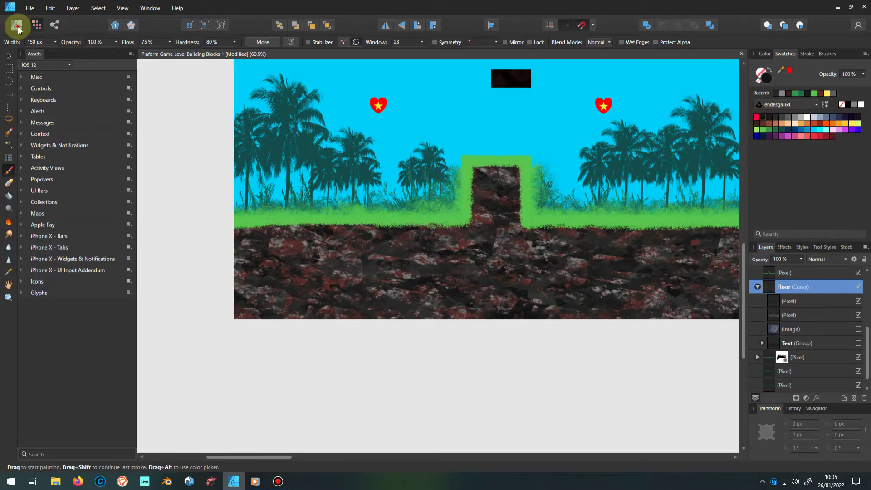
{"action": "left_click", "coordinate": [794, 116]}
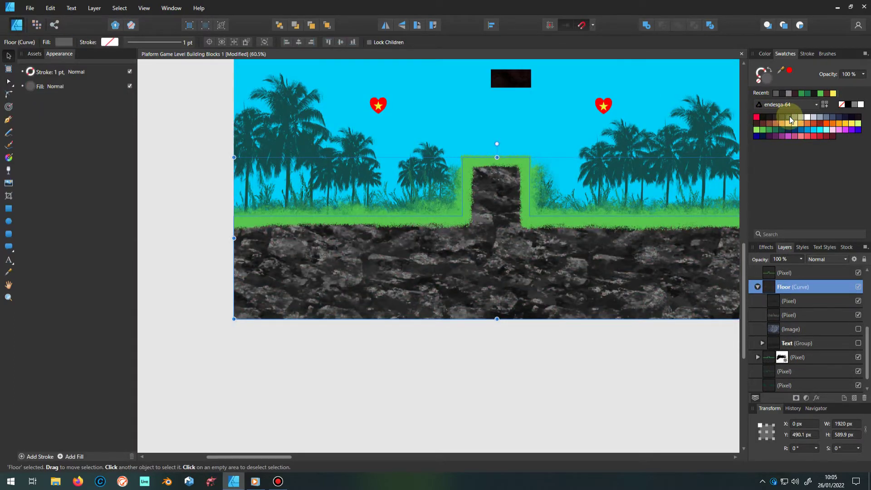
{"action": "scroll", "coordinate": [382, 230], "scroll_direction": "up", "scroll_amount": 1}
{"action": "scroll", "coordinate": [383, 230], "scroll_direction": "down", "scroll_amount": 1}
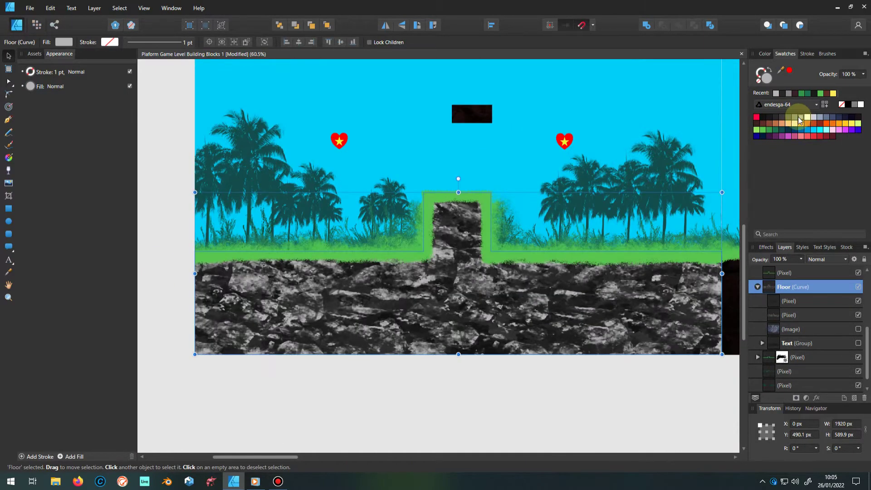
{"action": "left_click", "coordinate": [826, 259]}
{"action": "scroll", "coordinate": [816, 363], "scroll_direction": "down", "scroll_amount": 3}
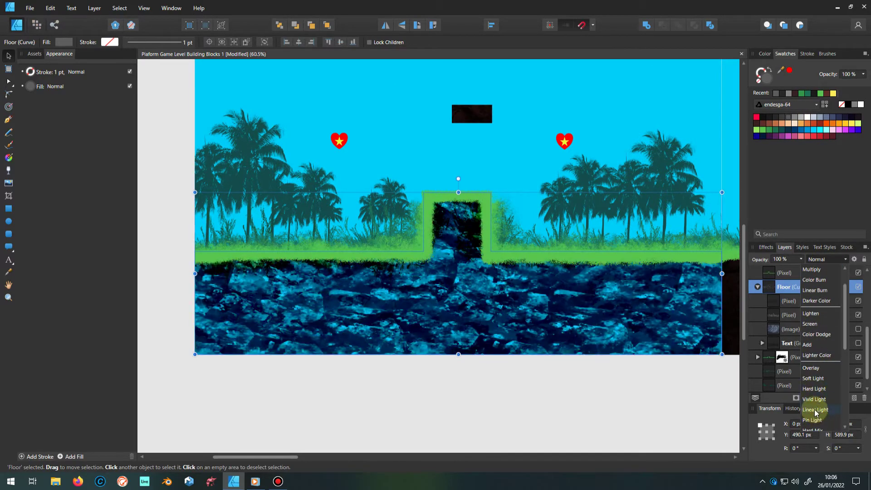
{"action": "scroll", "coordinate": [815, 390], "scroll_direction": "up", "scroll_amount": 3}
{"action": "left_click", "coordinate": [785, 331]}
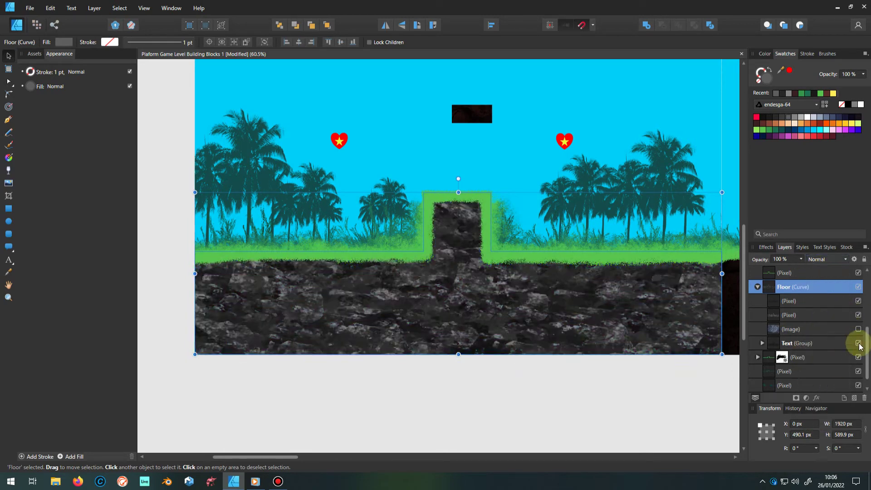
- Delete the unused Image and Text layers and group the two texture layers as 'texture'
{"action": "left_click", "coordinate": [844, 329]}
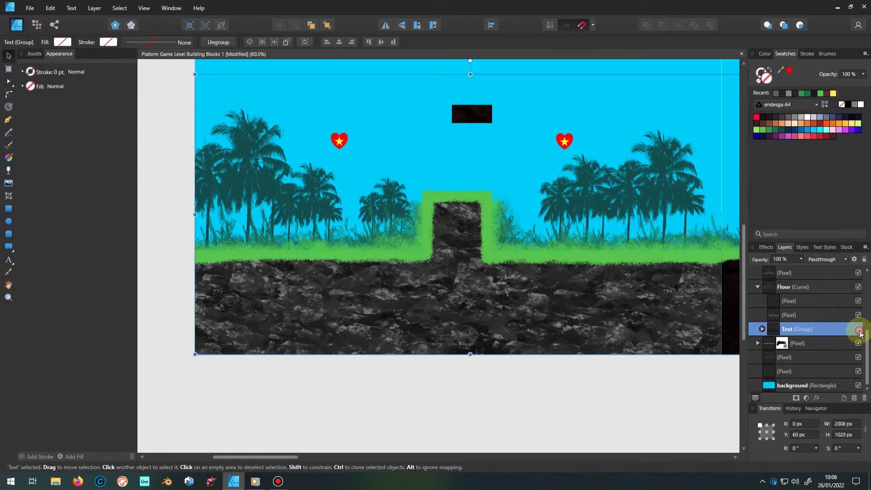
{"action": "left_click", "coordinate": [864, 397]}
{"action": "left_click", "coordinate": [775, 313]}
{"action": "left_click", "coordinate": [776, 328], "text": "shift"}
{"action": "key", "text": "ctrl+g"}
{"action": "double_click", "coordinate": [777, 335]}
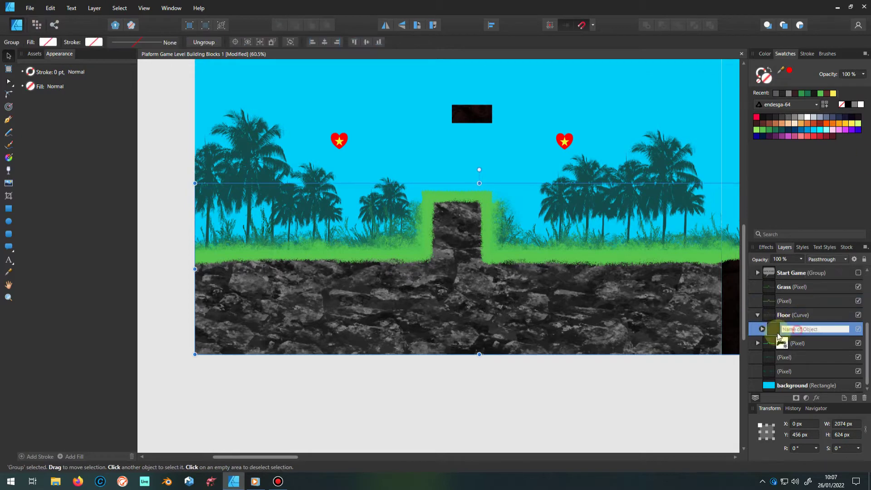
{"action": "type", "text": "texture"}
{"action": "right_click", "coordinate": [770, 337]}
- Put a copy of the texture group inside Screen 2's Floor
{"action": "left_click", "coordinate": [671, 157]}
{"action": "scroll", "coordinate": [759, 344], "scroll_direction": "up", "scroll_amount": 3}
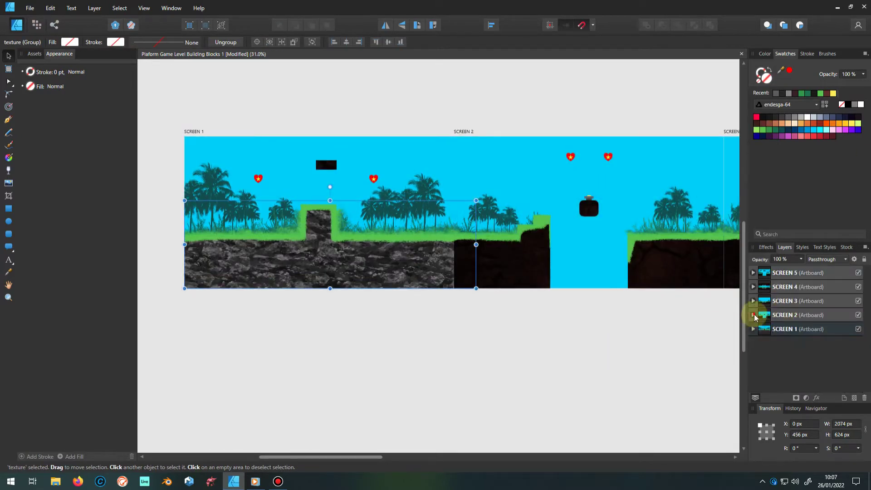
{"action": "left_click", "coordinate": [758, 343]}
{"action": "left_click", "coordinate": [770, 357]}
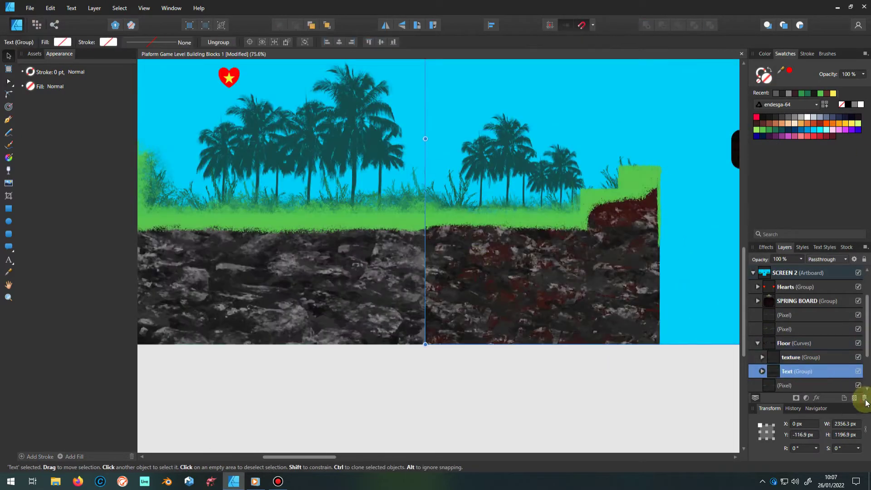
{"action": "scroll", "coordinate": [715, 181], "scroll_direction": "down", "scroll_amount": 2}
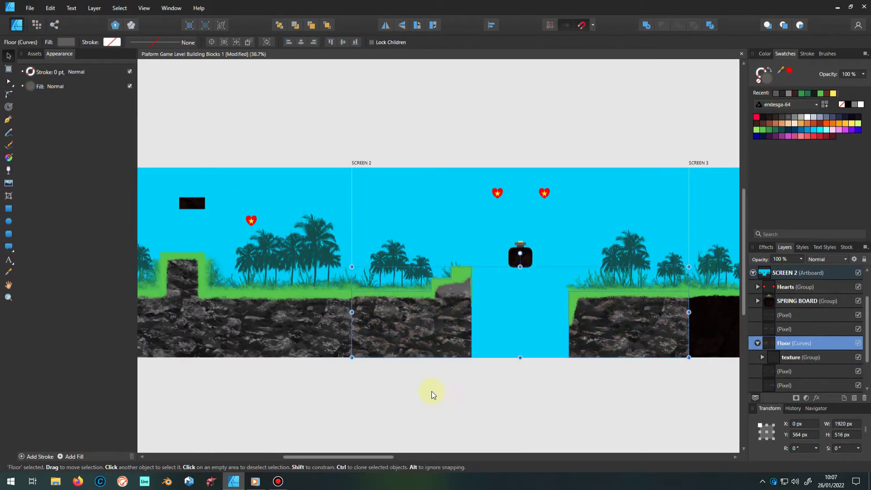
- Flip Screen 2's texture horizontally and slide it left along the floor
{"action": "right_click", "coordinate": [779, 358]}
{"action": "right_click", "coordinate": [250, 358]}
{"action": "left_click", "coordinate": [241, 260]}
{"action": "left_click_drag", "start_coordinate": [617, 342], "coordinate": [589, 352]}
{"action": "left_click", "coordinate": [391, 440]}
{"action": "scroll", "coordinate": [519, 331], "scroll_direction": "down", "scroll_amount": 3}
{"action": "scroll", "coordinate": [570, 365], "scroll_direction": "down", "scroll_amount": 2}
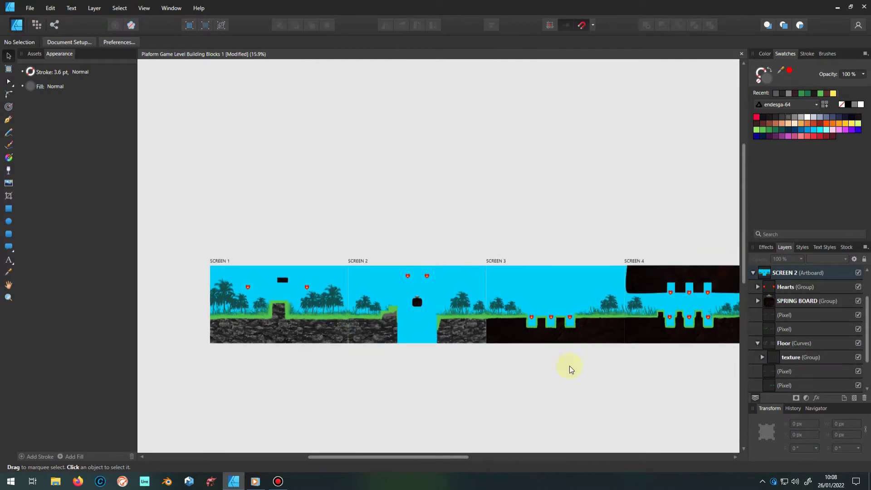
{"action": "scroll", "coordinate": [410, 379], "scroll_direction": "up", "scroll_amount": 4}
{"action": "left_click", "coordinate": [506, 296]}
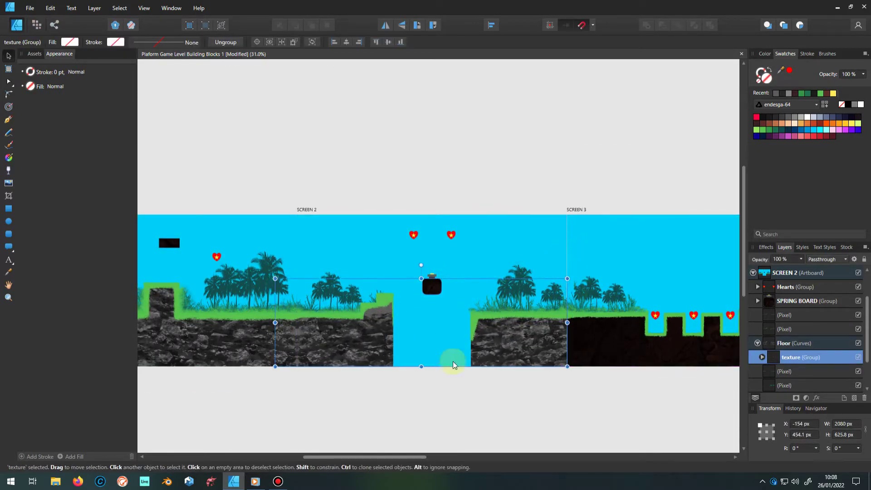
- Flip the second screen's rock texture group horizontally
{"action": "right_click", "coordinate": [372, 350]}
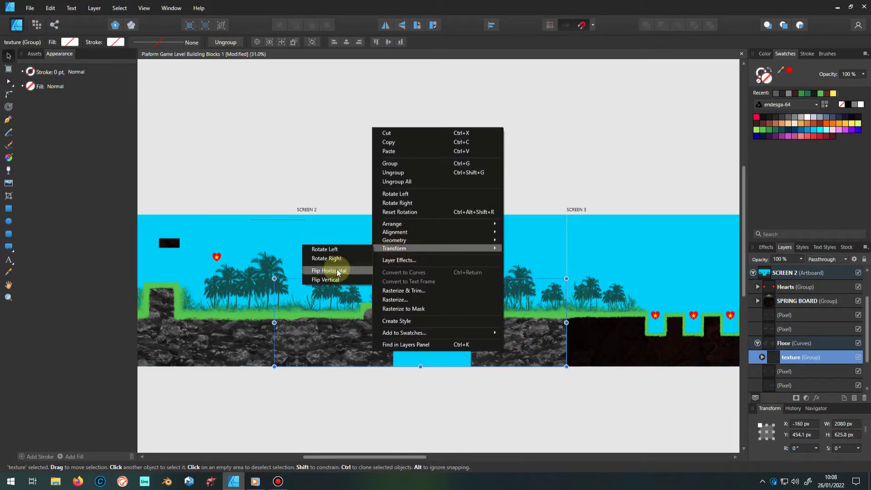
{"action": "left_click", "coordinate": [337, 271]}
{"action": "left_click", "coordinate": [405, 288]}
{"action": "scroll", "coordinate": [251, 356], "scroll_direction": "up", "scroll_amount": 3}
{"action": "scroll", "coordinate": [252, 356], "scroll_direction": "down", "scroll_amount": 4}
{"action": "scroll", "coordinate": [748, 279], "scroll_direction": "down", "scroll_amount": 1}
- Move the rock image into the third screen's floor shape
{"action": "left_click_drag", "start_coordinate": [771, 313], "coordinate": [778, 356]}
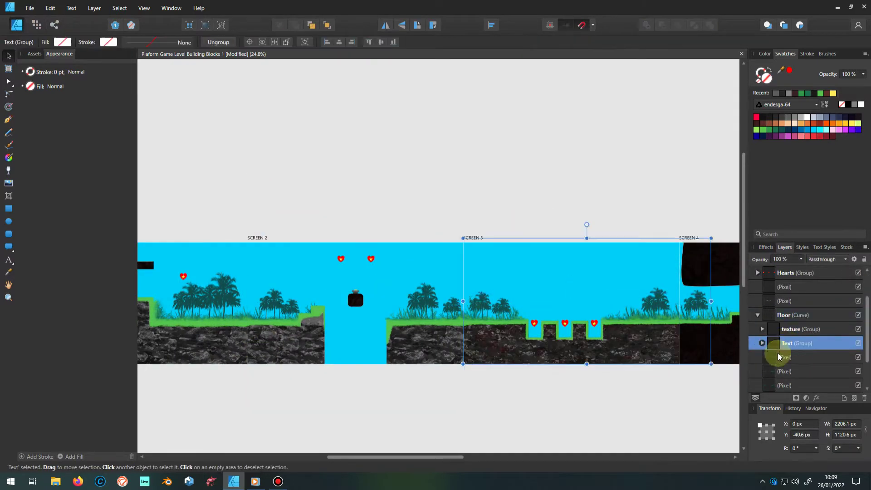
{"action": "left_click", "coordinate": [778, 314]}
{"action": "scroll", "coordinate": [260, 352], "scroll_direction": "down", "scroll_amount": 2}
{"action": "scroll", "coordinate": [754, 301], "scroll_direction": "up", "scroll_amount": 3}
- Recolour the fifth screen's floor grey and add a rock texture group to it
{"action": "left_click", "coordinate": [753, 301]}
{"action": "left_click", "coordinate": [753, 272]}
{"action": "left_click", "coordinate": [772, 324]}
{"action": "left_click", "coordinate": [777, 93]}
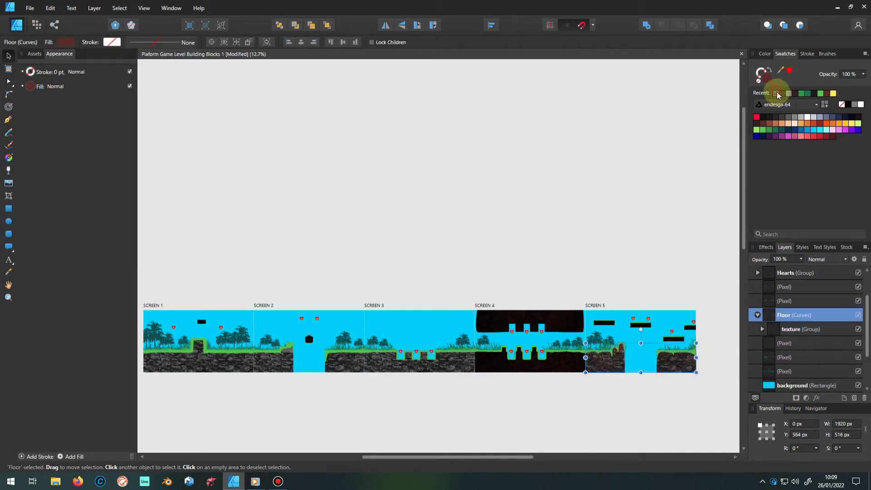
{"action": "left_click", "coordinate": [777, 94]}
{"action": "scroll", "coordinate": [712, 358], "scroll_direction": "up", "scroll_amount": 1}
{"action": "left_click", "coordinate": [774, 329]}
- Turn the fifth screen's floor texture upside down
{"action": "scroll", "coordinate": [646, 345], "scroll_direction": "up", "scroll_amount": 2}
{"action": "scroll", "coordinate": [495, 208], "scroll_direction": "up", "scroll_amount": 3}
{"action": "scroll", "coordinate": [494, 208], "scroll_direction": "down", "scroll_amount": 4}
{"action": "right_click", "coordinate": [328, 263]}
{"action": "left_click", "coordinate": [272, 192]}
{"action": "scroll", "coordinate": [574, 296], "scroll_direction": "up", "scroll_amount": 3}
{"action": "scroll", "coordinate": [467, 287], "scroll_direction": "down", "scroll_amount": 5}
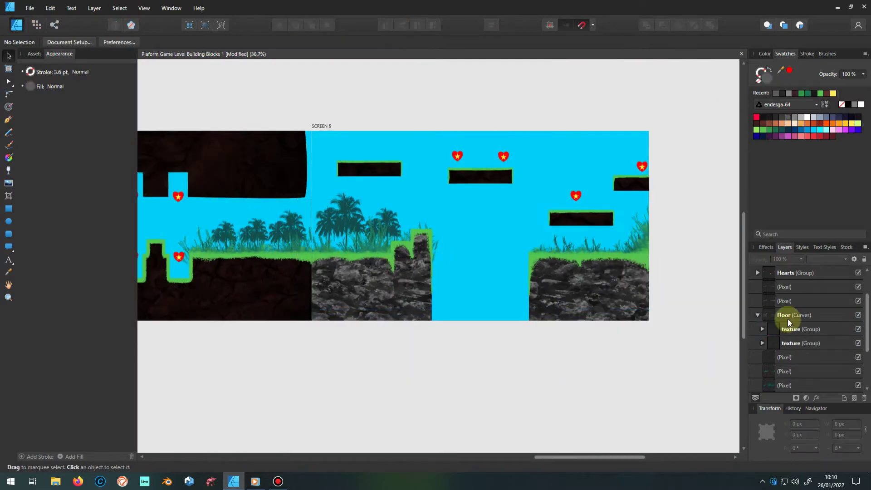
- Undo the upside-down turn and select the rock texture group
{"action": "key", "text": "ctrl+z"}
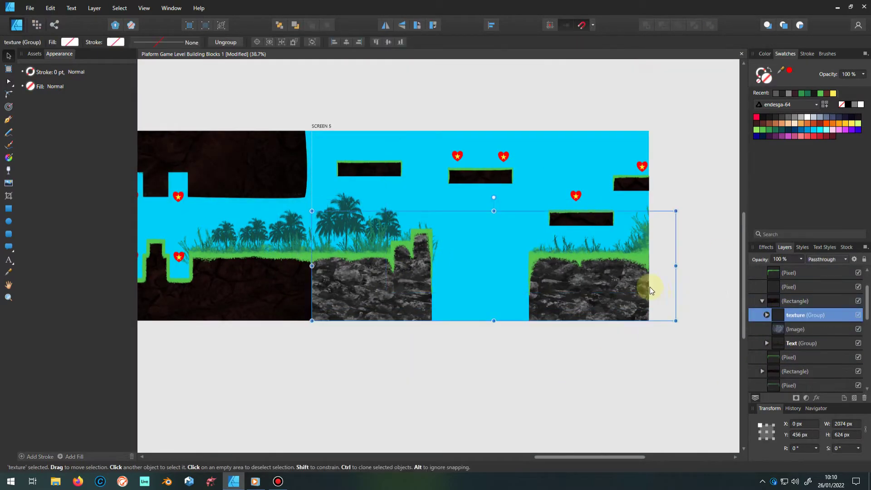
{"action": "left_click", "coordinate": [798, 329]}
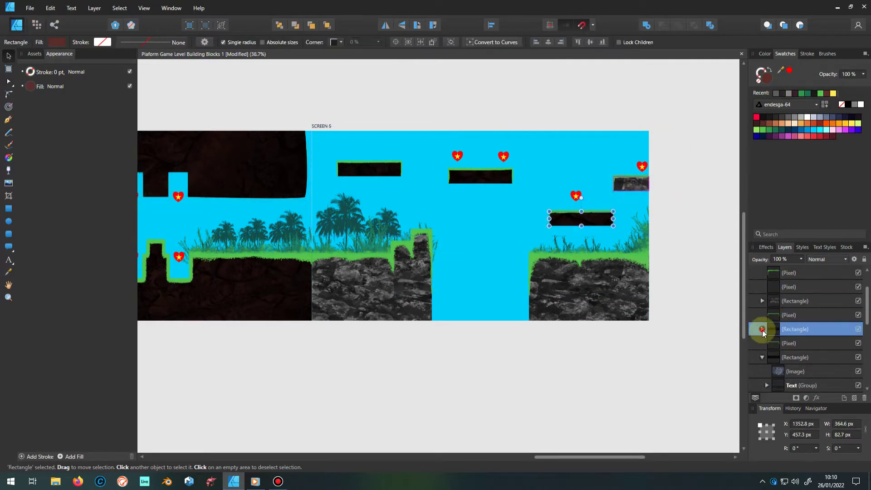
{"action": "left_click", "coordinate": [776, 344]}
{"action": "left_click", "coordinate": [489, 199]}
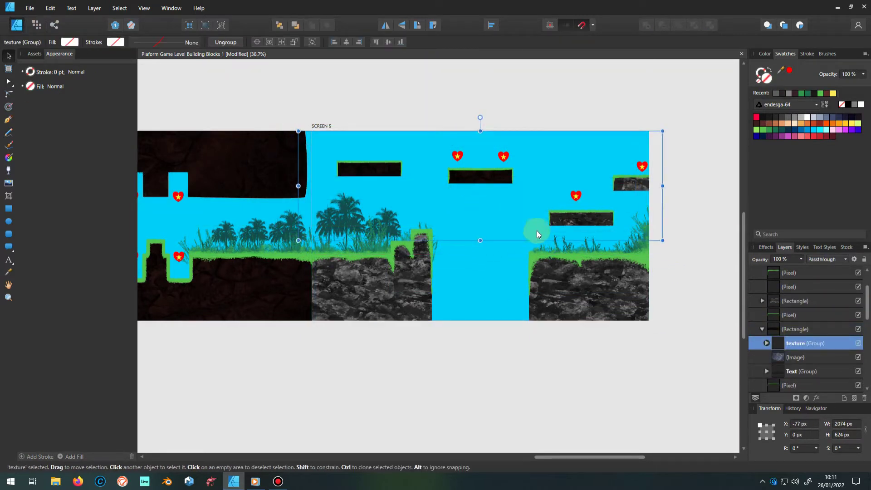
- Put rock texture inside Screen 5's floating platforms and add it to Screen 4's cave shape
{"action": "left_click", "coordinate": [781, 357]}
{"action": "left_click", "coordinate": [794, 329]}
{"action": "mouse_move", "coordinate": [761, 342]}
{"action": "left_mouse_down"}
{"action": "mouse_move", "coordinate": [774, 376]}
{"action": "mouse_move", "coordinate": [752, 377]}
{"action": "left_mouse_up"}
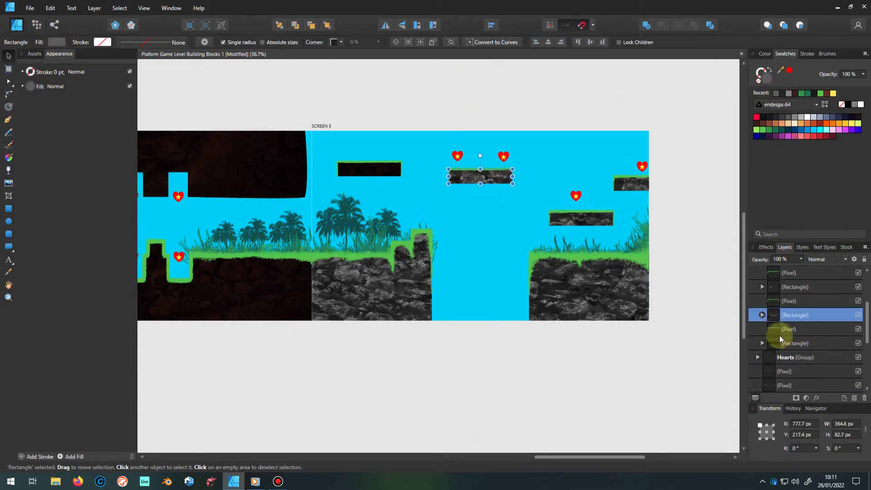
{"action": "left_click_drag", "start_coordinate": [779, 335], "coordinate": [778, 358]}
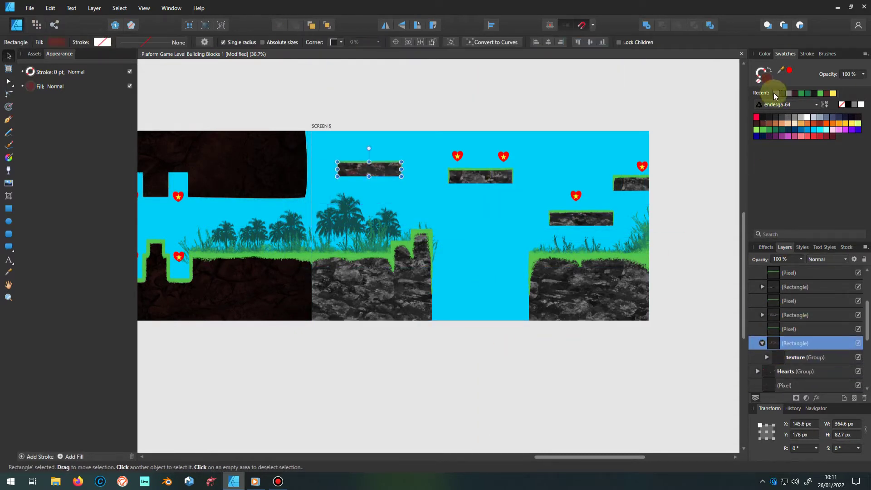
{"action": "left_click", "coordinate": [753, 286]}
{"action": "left_click", "coordinate": [769, 344]}
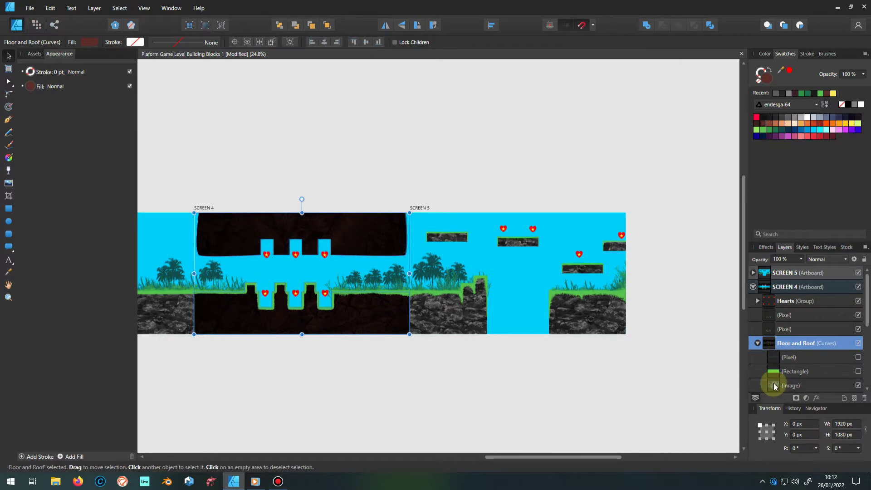
- Rotate the new texture group 180° and move it up over the cave roof
{"action": "left_click", "coordinate": [773, 383]}
{"action": "right_click", "coordinate": [353, 241]}
{"action": "left_click", "coordinate": [201, 369]}
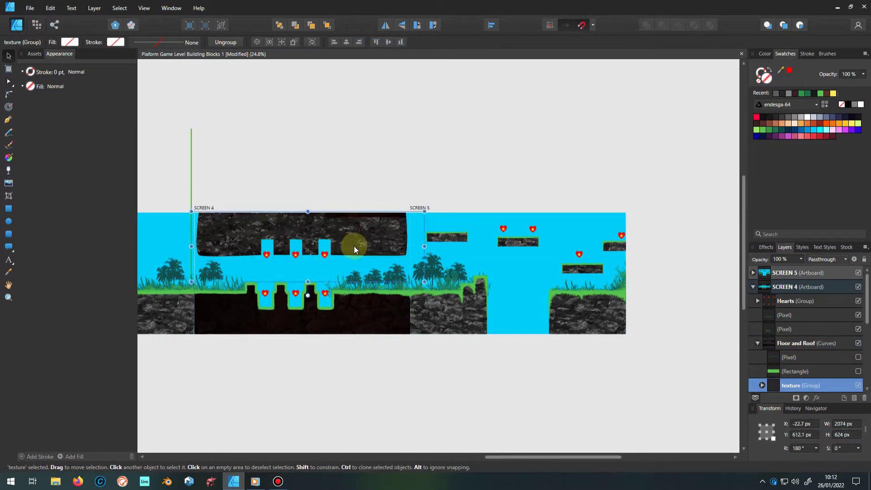
{"action": "left_click_drag", "start_coordinate": [354, 245], "coordinate": [423, 209]}
{"action": "left_click", "coordinate": [778, 315]}
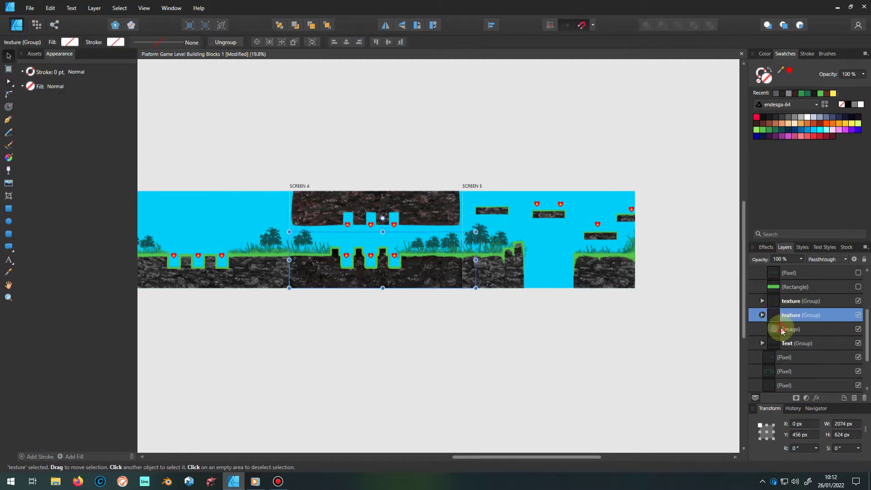
{"action": "left_click", "coordinate": [777, 328]}
{"action": "left_click", "coordinate": [335, 292]}
- Select Screen 4's Floor and Roof shape, then Screen 1's floating block
{"action": "scroll", "coordinate": [336, 293], "scroll_direction": "up", "scroll_amount": 3}
{"action": "scroll", "coordinate": [336, 286], "scroll_direction": "down", "scroll_amount": 3}
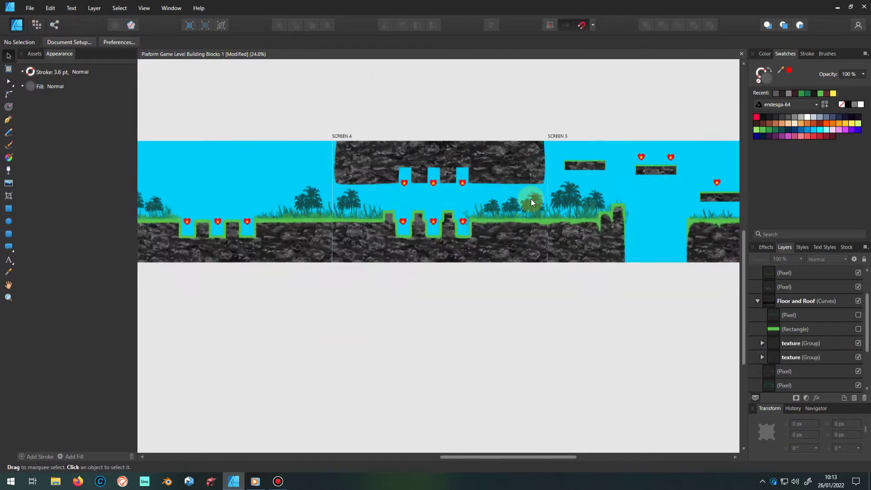
{"action": "scroll", "coordinate": [223, 253], "scroll_direction": "up", "scroll_amount": 3}
{"action": "left_click", "coordinate": [759, 300]}
{"action": "scroll", "coordinate": [767, 329], "scroll_direction": "up", "scroll_amount": 3}
{"action": "scroll", "coordinate": [765, 325], "scroll_direction": "up", "scroll_amount": 2}
{"action": "left_click", "coordinate": [773, 357]}
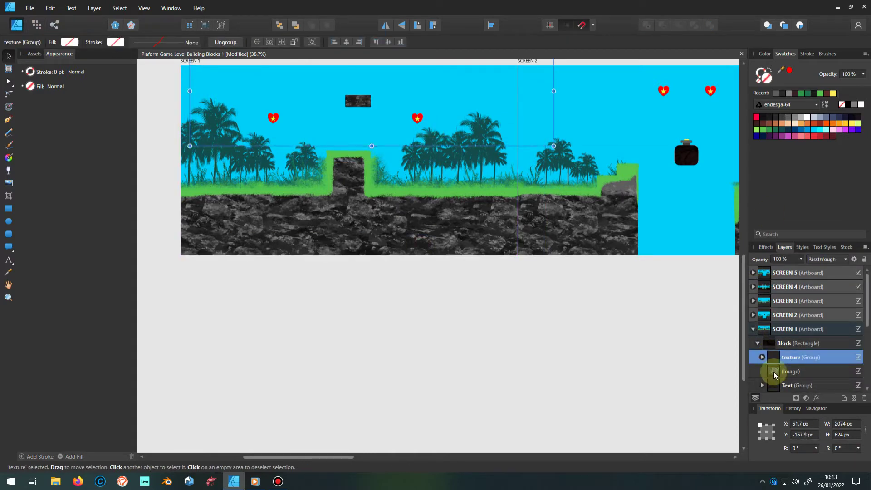
- Select the block's texture and the spring board body, collapsing Screen 1 and SPRING BOARD layers
{"action": "left_click", "coordinate": [790, 343]}
{"action": "left_click", "coordinate": [753, 329]}
{"action": "scroll", "coordinate": [267, 422], "scroll_direction": "right", "scroll_amount": 5}
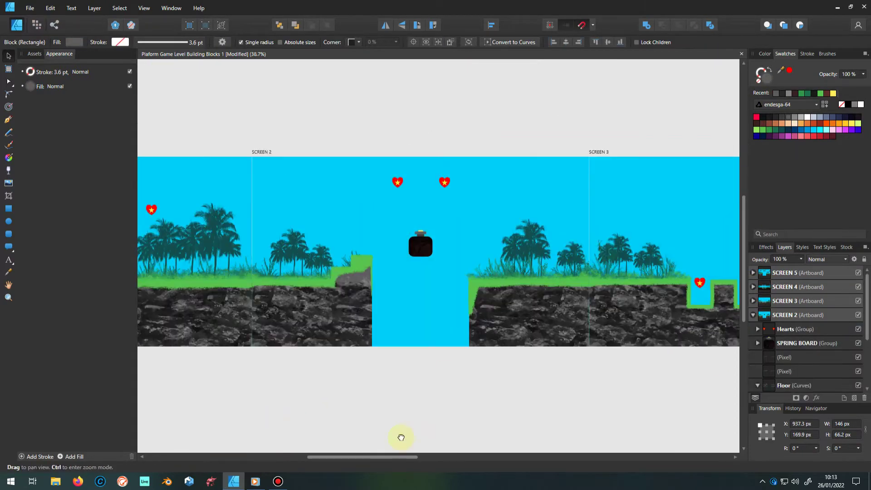
{"action": "left_click", "coordinate": [779, 357]}
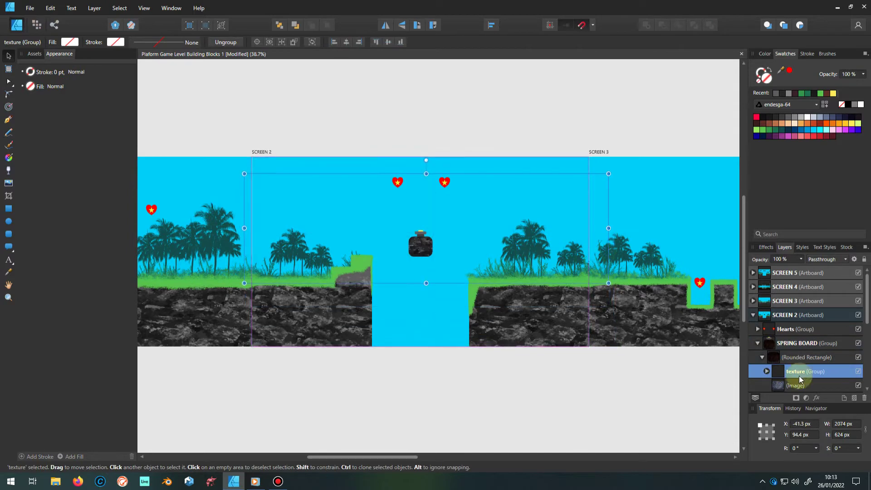
{"action": "left_click", "coordinate": [757, 301]}
{"action": "scroll", "coordinate": [455, 291], "scroll_direction": "down", "scroll_amount": 2}
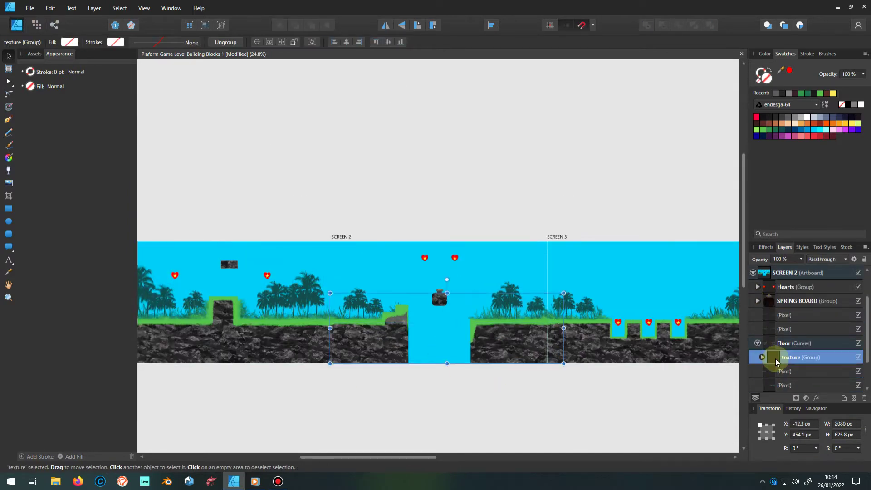
- Duplicate the Screen 2 floor's rock texture group
{"action": "right_click", "coordinate": [431, 327]}
{"action": "left_click", "coordinate": [314, 230]}
{"action": "scroll", "coordinate": [377, 333], "scroll_direction": "up", "scroll_amount": 3}
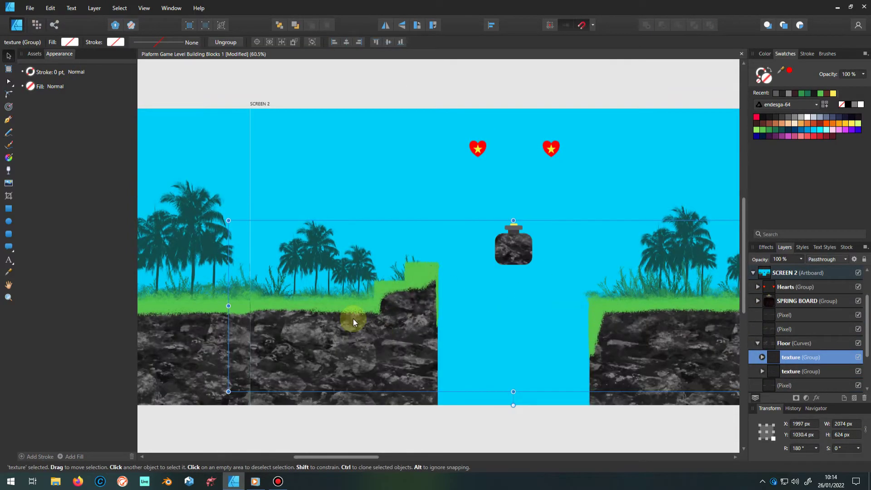
{"action": "scroll", "coordinate": [377, 333], "scroll_direction": "down", "scroll_amount": 3}
{"action": "scroll", "coordinate": [409, 290], "scroll_direction": "right", "scroll_amount": 3}
- Duplicate the texture group inside Screen 4's Floor and Roof shape
{"action": "left_click", "coordinate": [304, 289]}
{"action": "scroll", "coordinate": [304, 289], "scroll_direction": "up", "scroll_amount": 3}
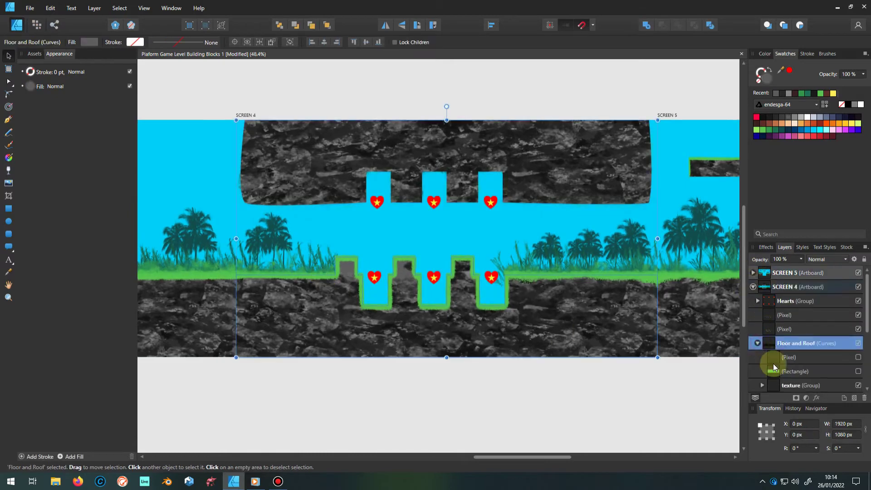
{"action": "left_click", "coordinate": [775, 295]}
{"action": "right_click", "coordinate": [442, 236]}
{"action": "left_click", "coordinate": [331, 354]}
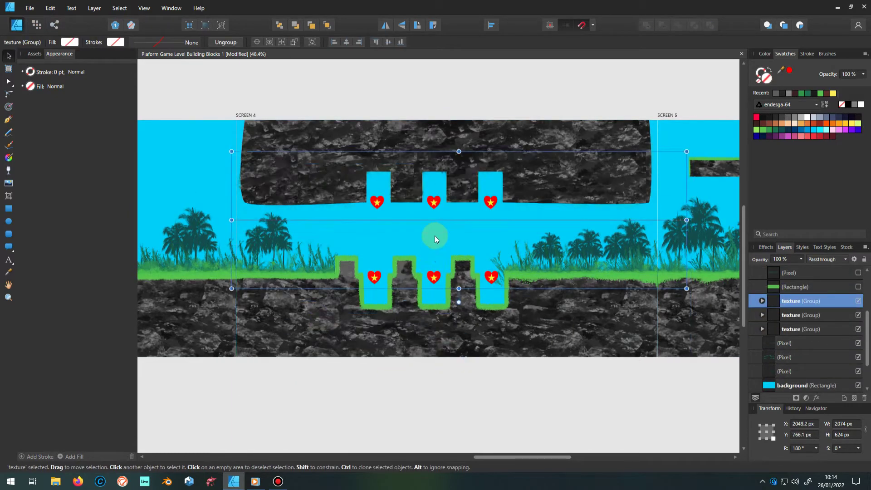
{"action": "left_click", "coordinate": [483, 415]}
- Select the texture group under Screen 1's floor
{"action": "scroll", "coordinate": [321, 392], "scroll_direction": "down", "scroll_amount": 3}
{"action": "scroll", "coordinate": [321, 392], "scroll_direction": "up", "scroll_amount": 3}
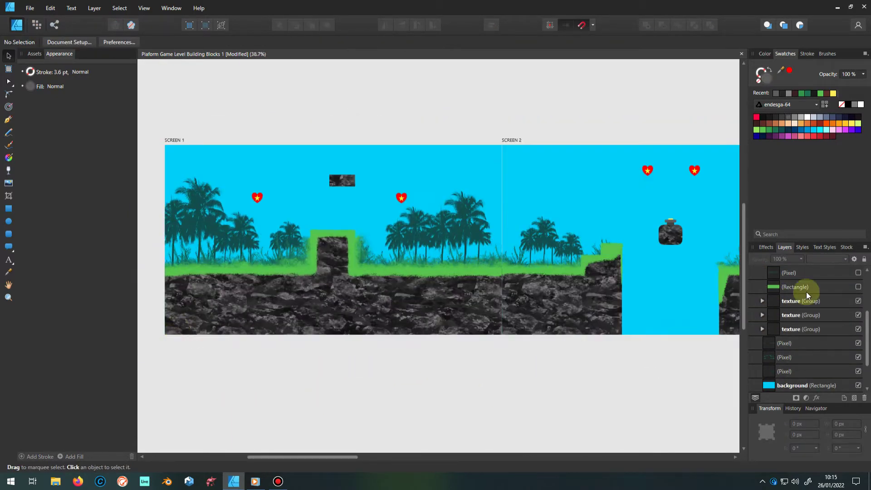
{"action": "scroll", "coordinate": [777, 335], "scroll_direction": "down", "scroll_amount": 1}
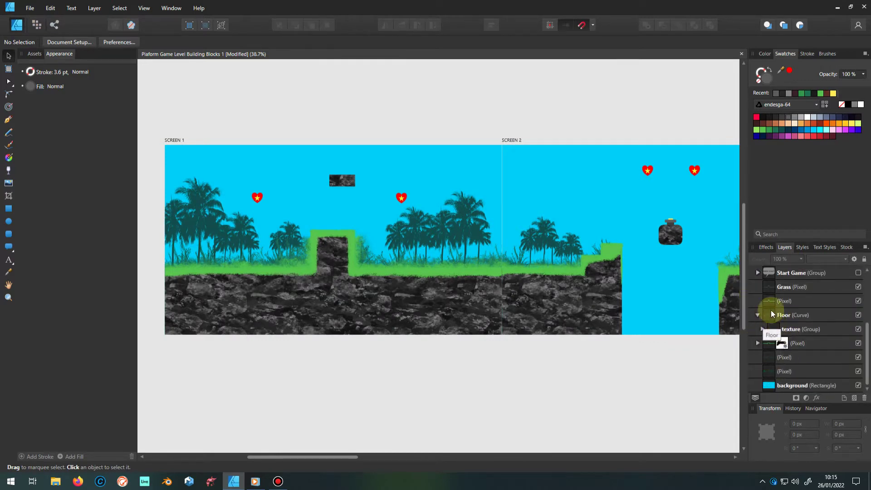
{"action": "left_click", "coordinate": [790, 328]}
- Draw a black Soft Light rectangle with lowered opacity over the Screen 1 floor
{"action": "key", "text": "m"}
{"action": "left_click_drag", "start_coordinate": [155, 199], "coordinate": [502, 335]}
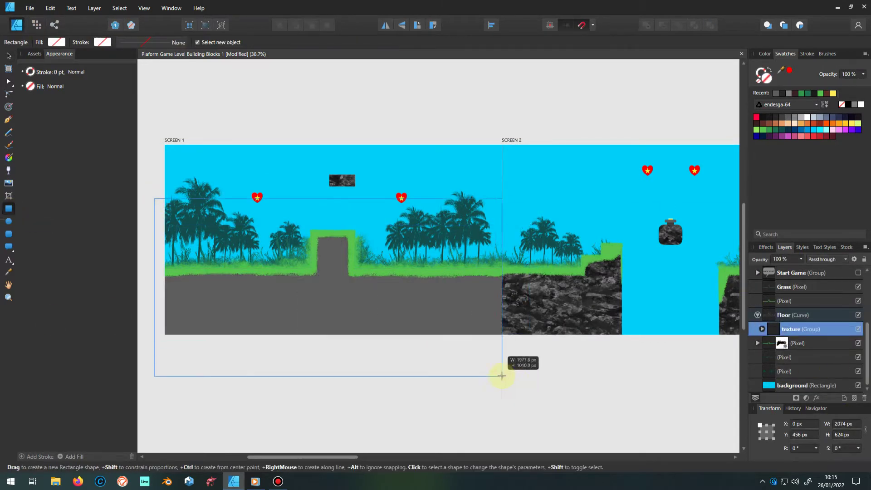
{"action": "left_click", "coordinate": [848, 104]}
{"action": "left_click", "coordinate": [827, 259]}
{"action": "left_click", "coordinate": [812, 401]}
{"action": "mouse_move", "coordinate": [800, 259]}
{"action": "left_mouse_down"}
{"action": "mouse_move", "coordinate": [761, 277]}
{"action": "mouse_move", "coordinate": [782, 276]}
{"action": "mouse_move", "coordinate": [771, 275]}
{"action": "left_mouse_up"}
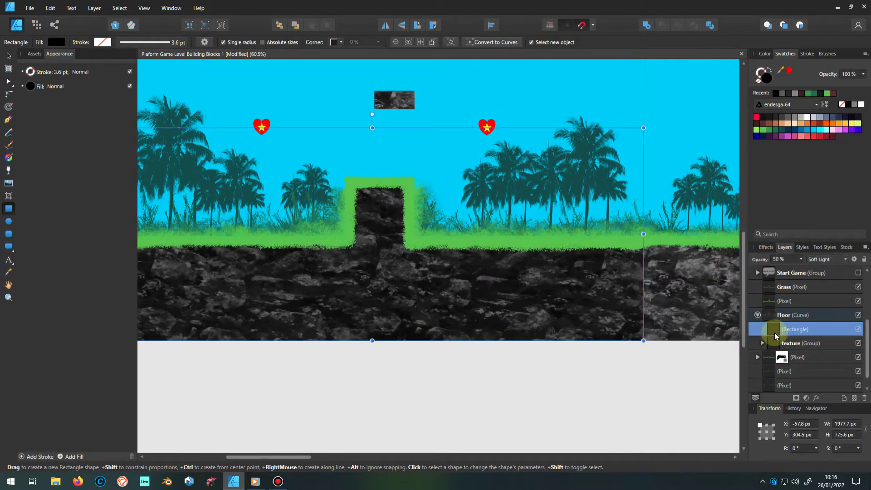
{"action": "scroll", "coordinate": [496, 237], "scroll_direction": "down", "scroll_amount": 5}
{"action": "scroll", "coordinate": [758, 297], "scroll_direction": "up", "scroll_amount": 3}
- Select Screen 3's floor texture and stretch Screen 4's Floor and Roof shape upward
{"action": "left_click", "coordinate": [752, 301]}
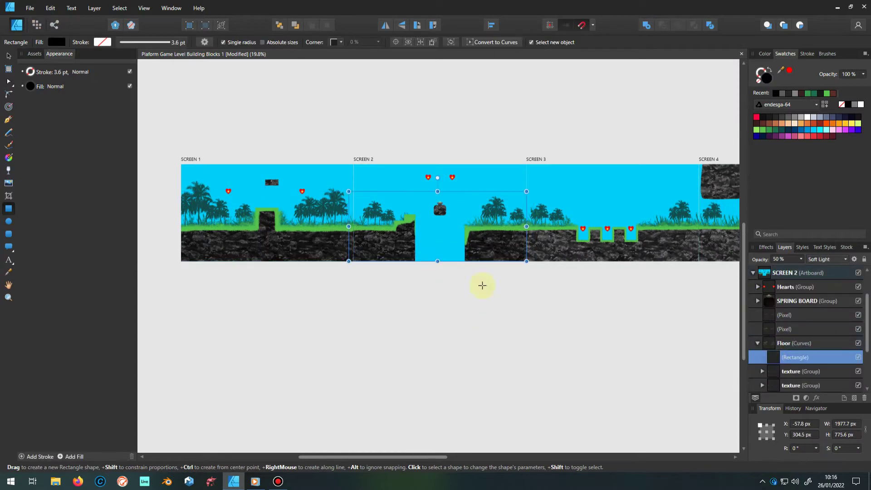
{"action": "left_click", "coordinate": [773, 381]}
{"action": "scroll", "coordinate": [324, 266], "scroll_direction": "down", "scroll_amount": 2}
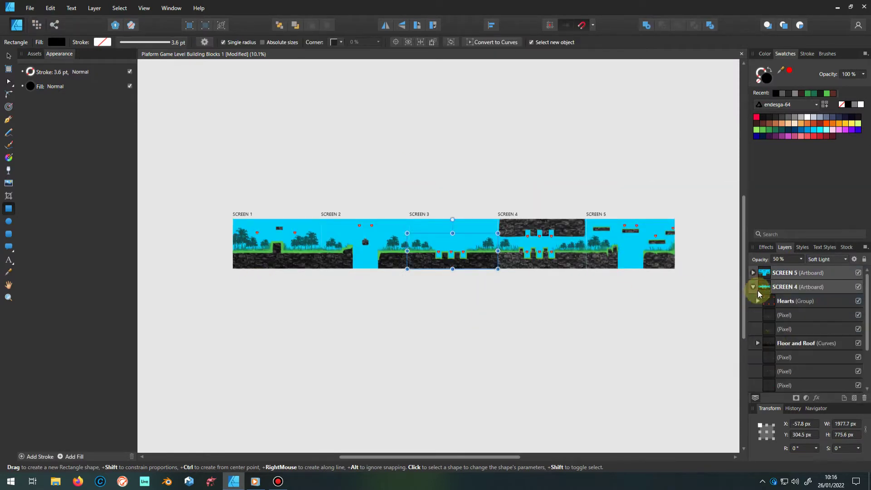
{"action": "left_click", "coordinate": [753, 287]}
{"action": "left_click", "coordinate": [774, 355]}
{"action": "scroll", "coordinate": [544, 236], "scroll_direction": "up", "scroll_amount": 2}
{"action": "left_click_drag", "start_coordinate": [533, 229], "coordinate": [535, 182]}
{"action": "scroll", "coordinate": [329, 317], "scroll_direction": "down", "scroll_amount": 2}
- Draw a rectangle over a Screen 5 floating platform and nest it inside the platform
{"action": "left_click", "coordinate": [753, 273]}
{"action": "left_click", "coordinate": [795, 371]}
{"action": "left_click", "coordinate": [757, 301]}
{"action": "left_click", "coordinate": [779, 356]}
{"action": "scroll", "coordinate": [498, 234], "scroll_direction": "up", "scroll_amount": 3}
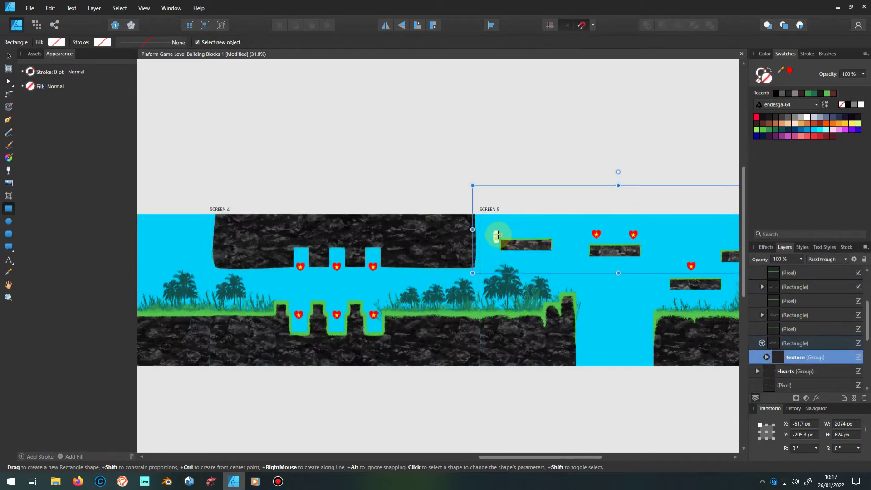
{"action": "left_click_drag", "start_coordinate": [589, 245], "coordinate": [639, 257]}
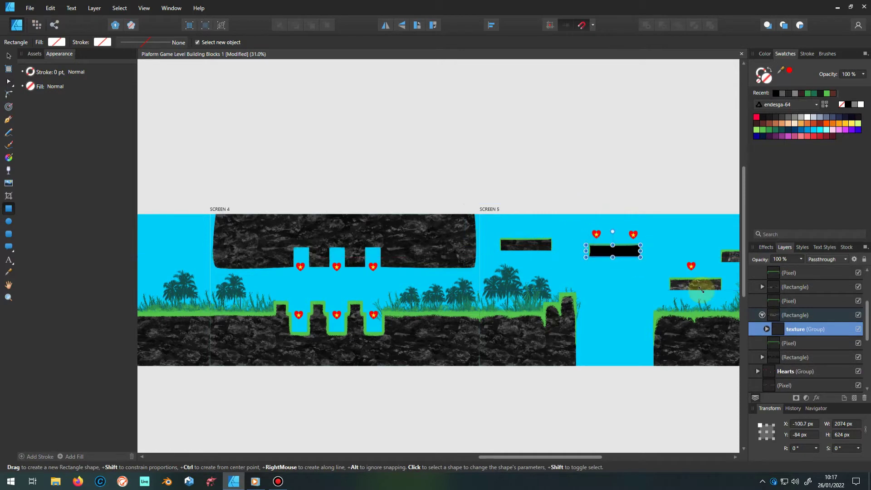
{"action": "left_click", "coordinate": [570, 239]}
- Set the platform overlay rectangles to Soft Light at 50% opacity
{"action": "left_click", "coordinate": [764, 344]}
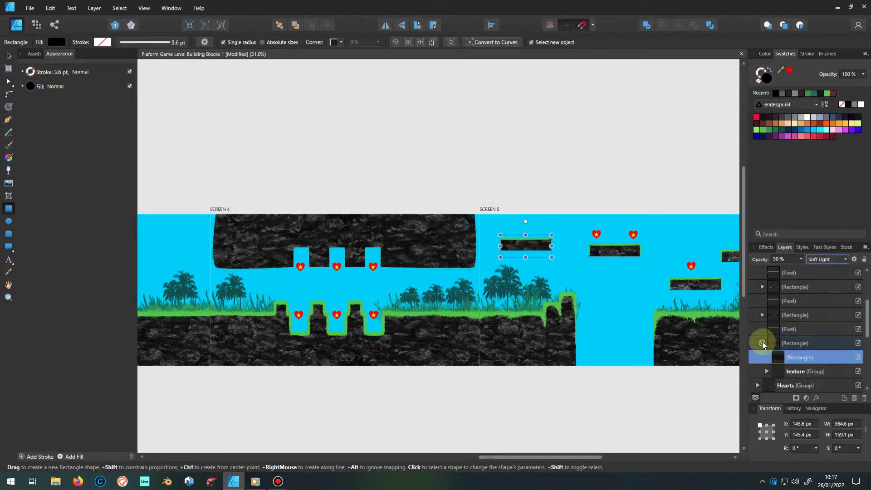
{"action": "left_click", "coordinate": [778, 343]}
{"action": "left_click", "coordinate": [826, 259]}
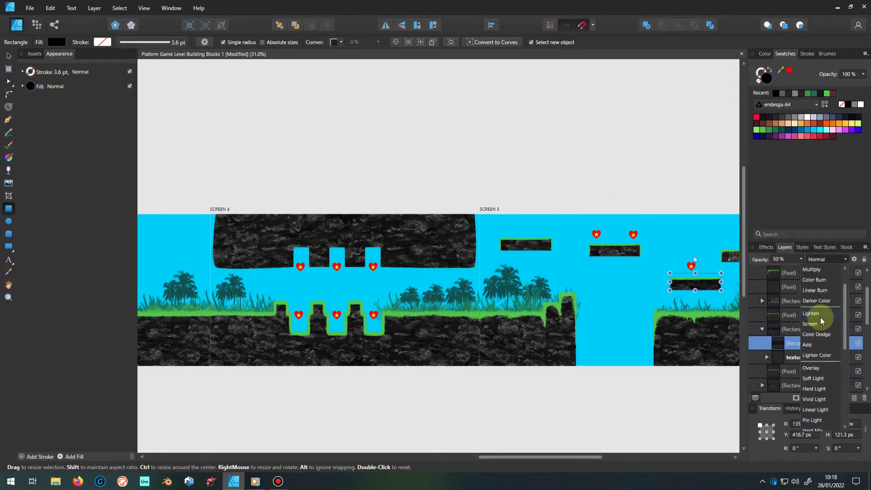
{"action": "scroll", "coordinate": [694, 266], "scroll_direction": "down", "scroll_amount": 2}
{"action": "scroll", "coordinate": [771, 301], "scroll_direction": "down", "scroll_amount": 2}
{"action": "left_click", "coordinate": [790, 315]}
{"action": "left_click", "coordinate": [784, 259]}
{"action": "type", "text": "50"}
{"action": "left_click", "coordinate": [826, 259]}
{"action": "left_click", "coordinate": [820, 399]}
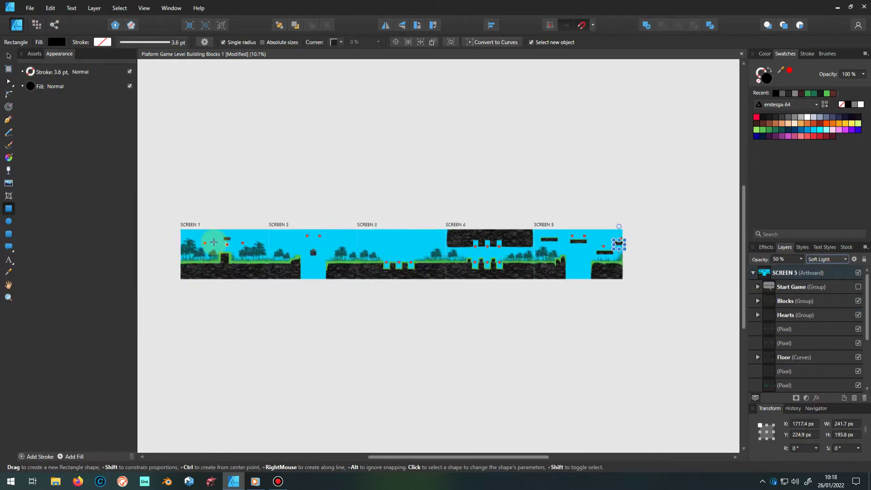
- Draw an overlay rectangle over Screen 1's floating block and nest it in the Block shape
{"action": "left_click", "coordinate": [753, 273]}
{"action": "left_click", "coordinate": [347, 262]}
{"action": "left_click_drag", "start_coordinate": [340, 248], "coordinate": [355, 270]}
{"action": "left_click_drag", "start_coordinate": [790, 379], "coordinate": [775, 357]}
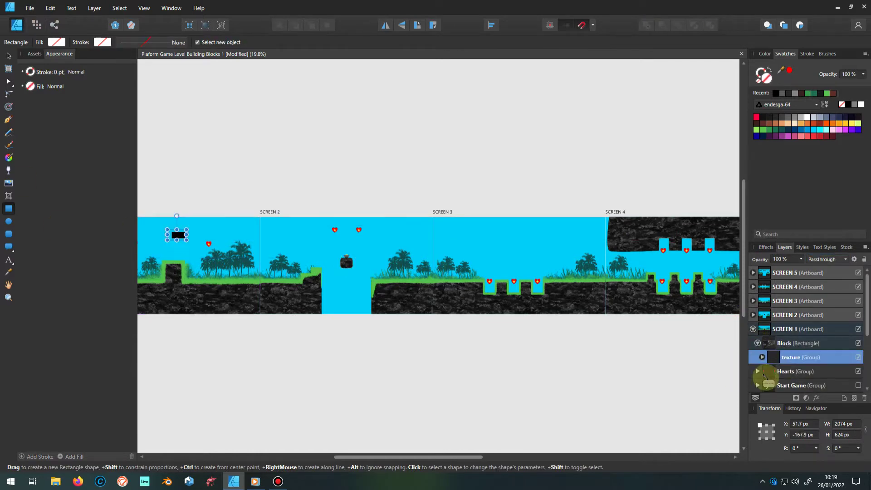
- Draw a rectangle covering all of Screen 1 and fill it blue
{"action": "key", "text": "v"}
{"action": "scroll", "coordinate": [217, 267], "scroll_direction": "up", "scroll_amount": 5}
{"action": "scroll", "coordinate": [218, 267], "scroll_direction": "down", "scroll_amount": 5}
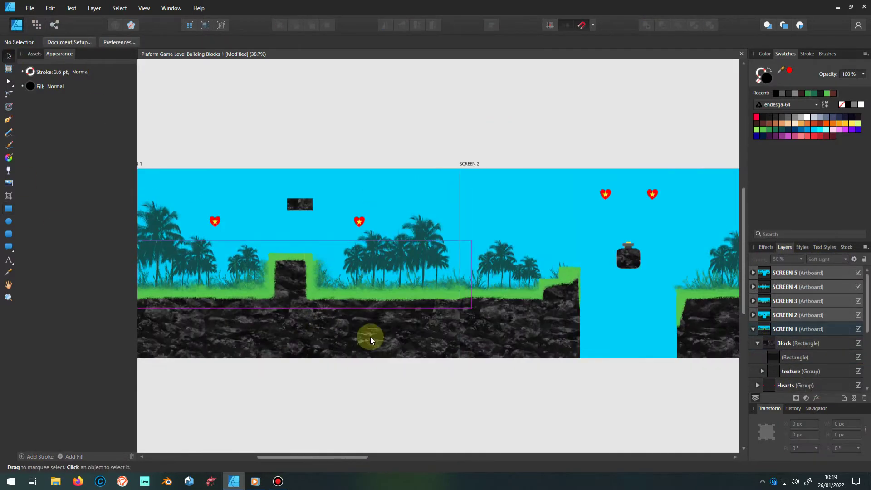
{"action": "left_click", "coordinate": [754, 330]}
{"action": "scroll", "coordinate": [340, 356], "scroll_direction": "up", "scroll_amount": 5}
{"action": "left_click", "coordinate": [8, 208]}
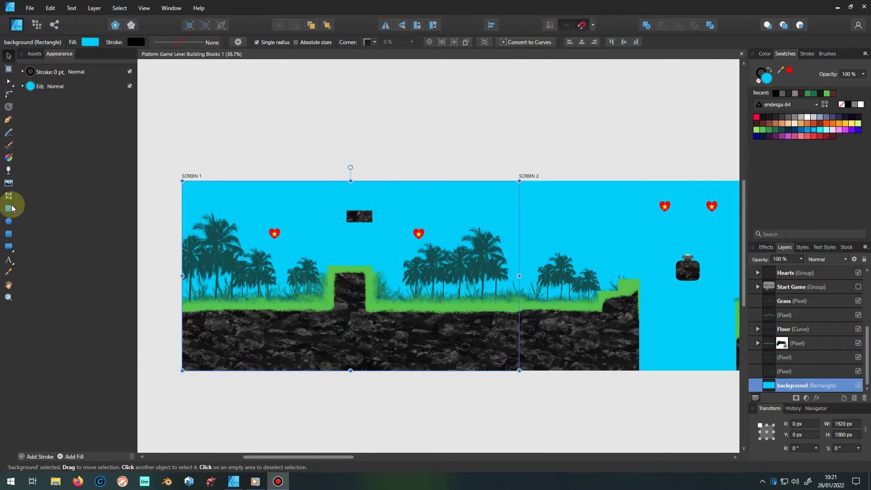
{"action": "left_click_drag", "start_coordinate": [182, 176], "coordinate": [519, 370]}
{"action": "left_click", "coordinate": [8, 55]}
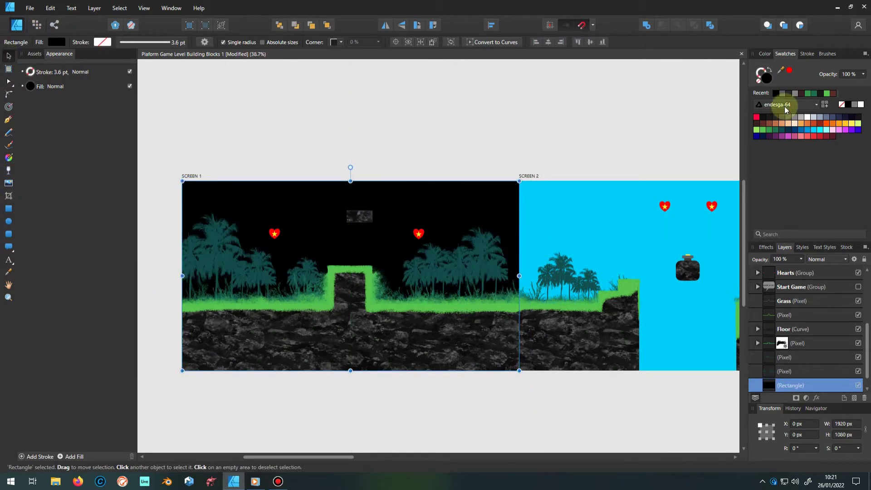
{"action": "left_click", "coordinate": [800, 130]}
- Fade the blue with a top-down transparency gradient and place it just above the background
{"action": "left_click", "coordinate": [8, 170]}
{"action": "left_click_drag", "start_coordinate": [357, 167], "coordinate": [357, 307]}
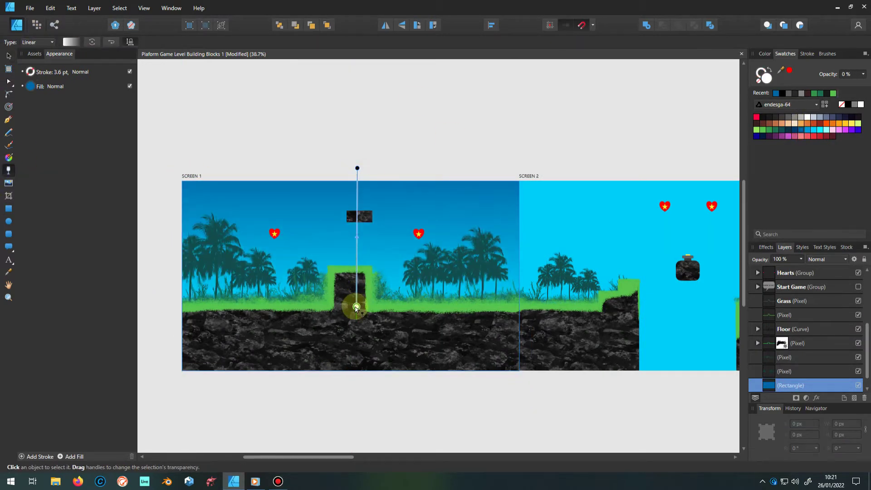
{"action": "left_click", "coordinate": [8, 57]}
{"action": "left_click_drag", "start_coordinate": [769, 385], "coordinate": [771, 373]}
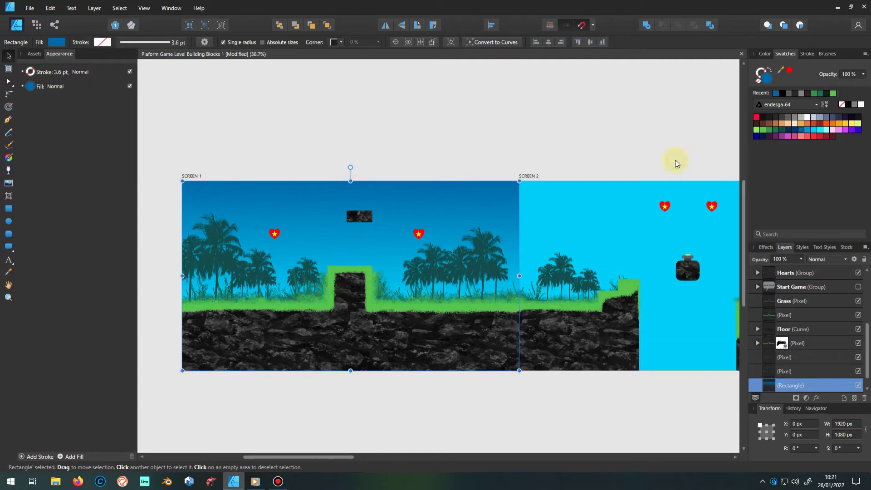
- Select Screen 3's artboard and Screen 4's background to check the gradient sky
{"action": "scroll", "coordinate": [300, 413], "scroll_direction": "down", "scroll_amount": 3}
{"action": "left_click", "coordinate": [758, 273]}
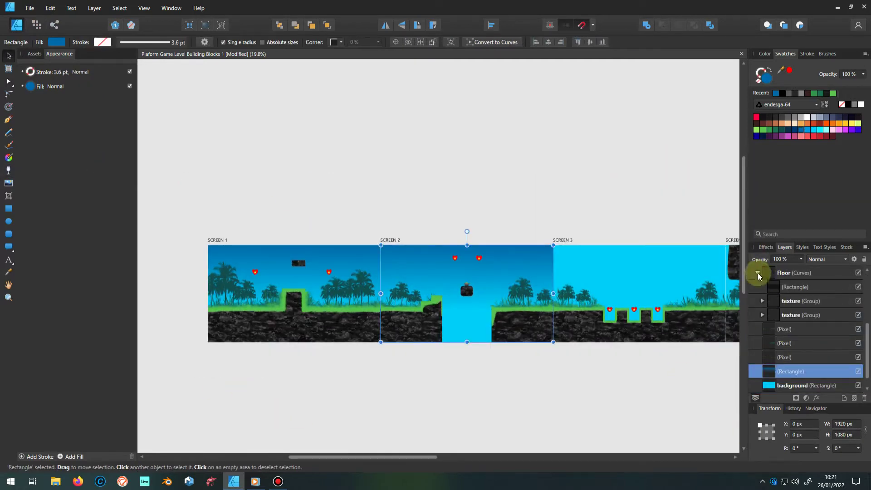
{"action": "left_click", "coordinate": [758, 276]}
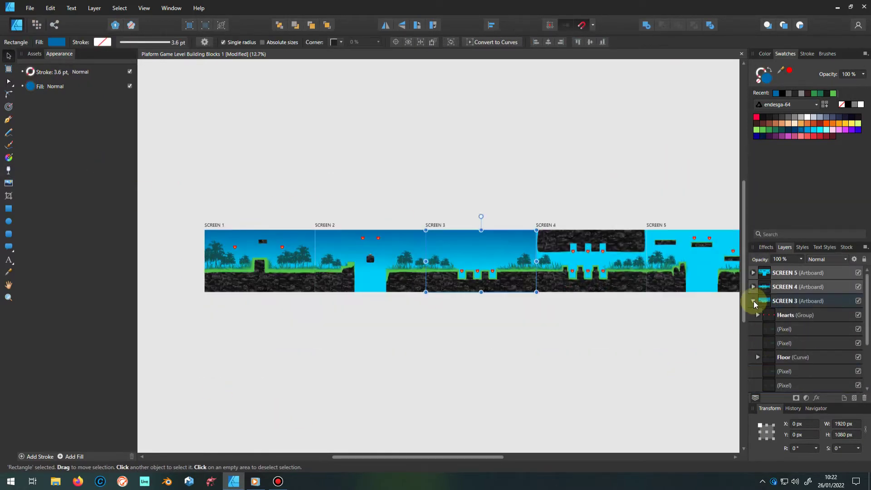
{"action": "left_click", "coordinate": [772, 344]}
{"action": "scroll", "coordinate": [771, 317], "scroll_direction": "up", "scroll_amount": 3}
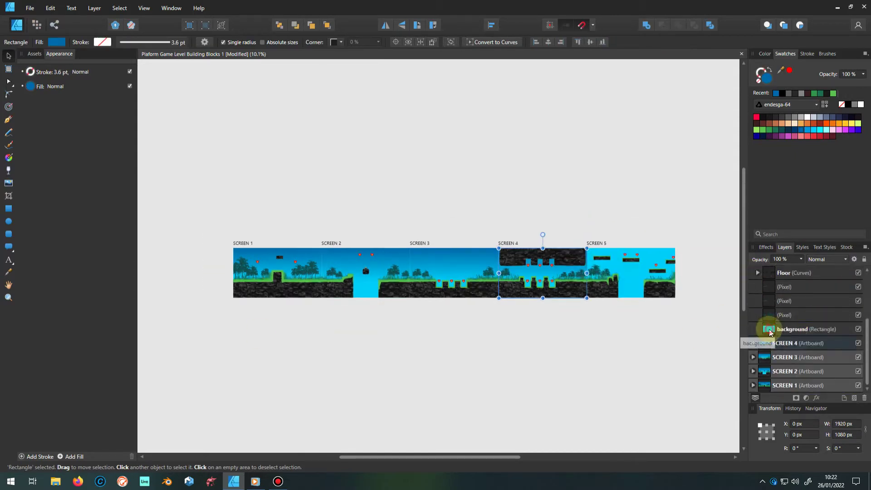
{"action": "left_click", "coordinate": [558, 367]}
{"action": "scroll", "coordinate": [276, 285], "scroll_direction": "up", "scroll_amount": 1}
{"action": "scroll", "coordinate": [383, 325], "scroll_direction": "down", "scroll_amount": 2}
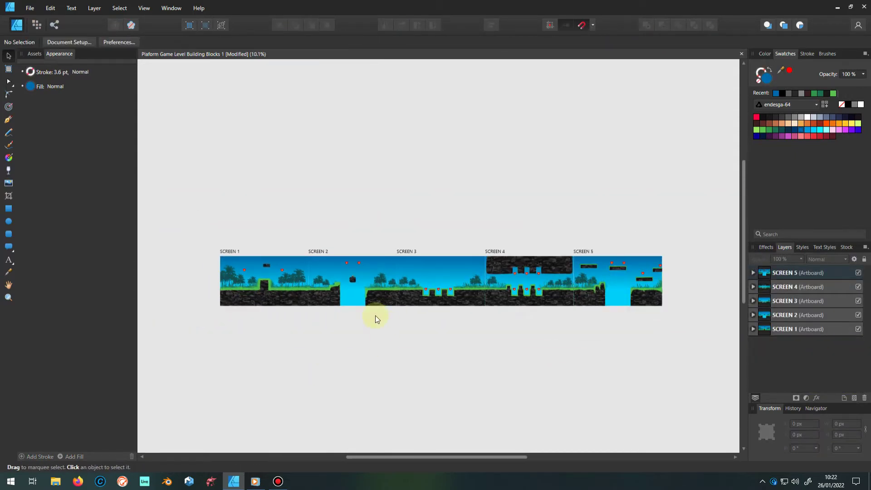
- Select a pixel layer inside the Screen 2 artboard and enter the Pixel Persona
{"action": "scroll", "coordinate": [576, 285], "scroll_direction": "up", "scroll_amount": 1}
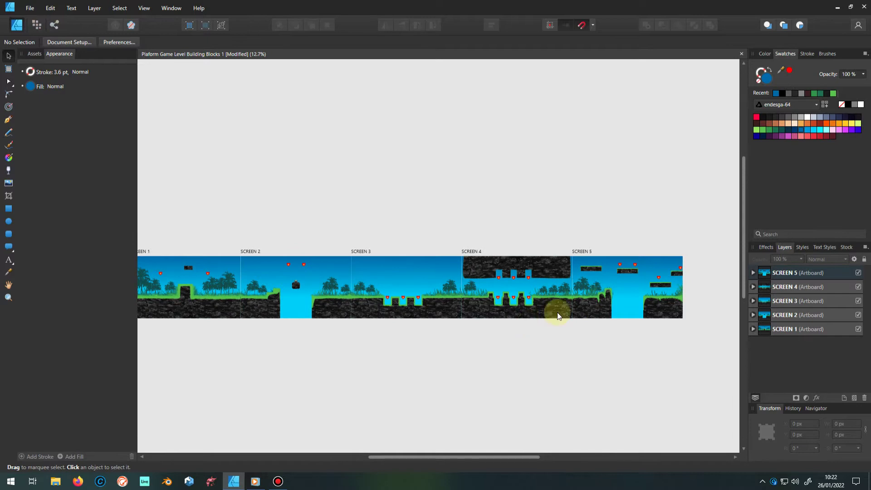
{"action": "scroll", "coordinate": [278, 296], "scroll_direction": "up", "scroll_amount": 5}
{"action": "scroll", "coordinate": [339, 303], "scroll_direction": "down", "scroll_amount": 3}
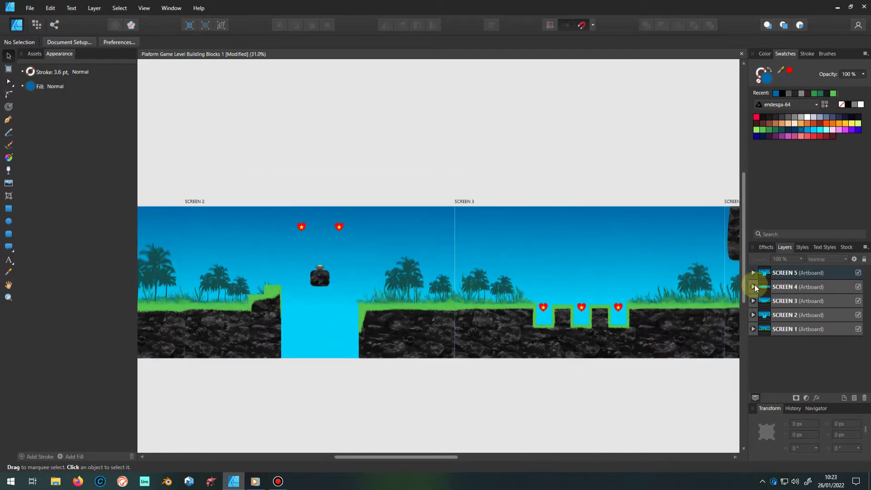
{"action": "left_click", "coordinate": [764, 314]}
{"action": "scroll", "coordinate": [773, 345], "scroll_direction": "down", "scroll_amount": 3}
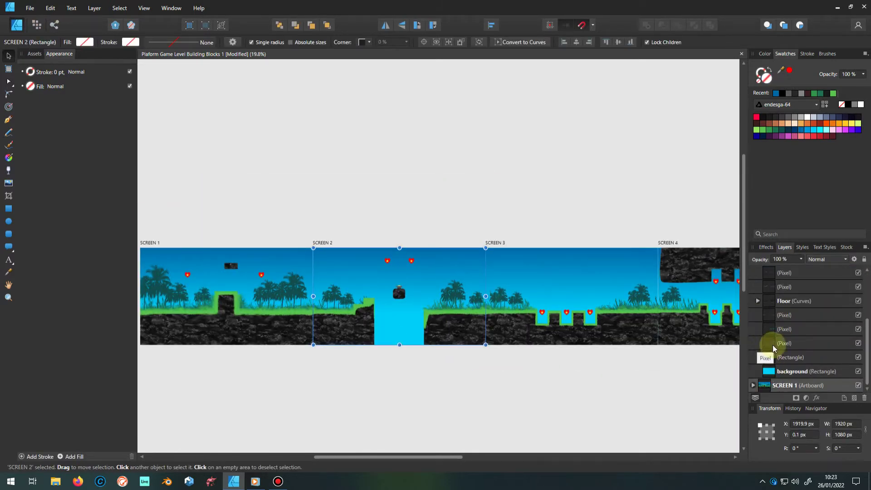
{"action": "left_click", "coordinate": [771, 359]}
{"action": "left_click", "coordinate": [37, 25]}
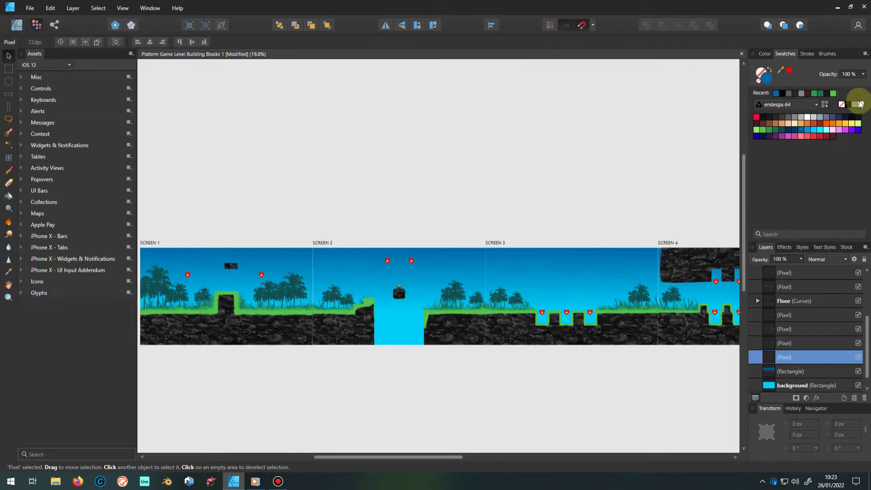
- Paint a waterfall into the gap between the cliffs with a stamp brush
{"action": "left_click", "coordinate": [827, 54]}
{"action": "scroll", "coordinate": [825, 144], "scroll_direction": "down", "scroll_amount": 3}
{"action": "scroll", "coordinate": [801, 117], "scroll_direction": "down", "scroll_amount": 3}
{"action": "scroll", "coordinate": [809, 199], "scroll_direction": "down", "scroll_amount": 3}
{"action": "scroll", "coordinate": [392, 325], "scroll_direction": "up", "scroll_amount": 2}
{"action": "key", "text": "b"}
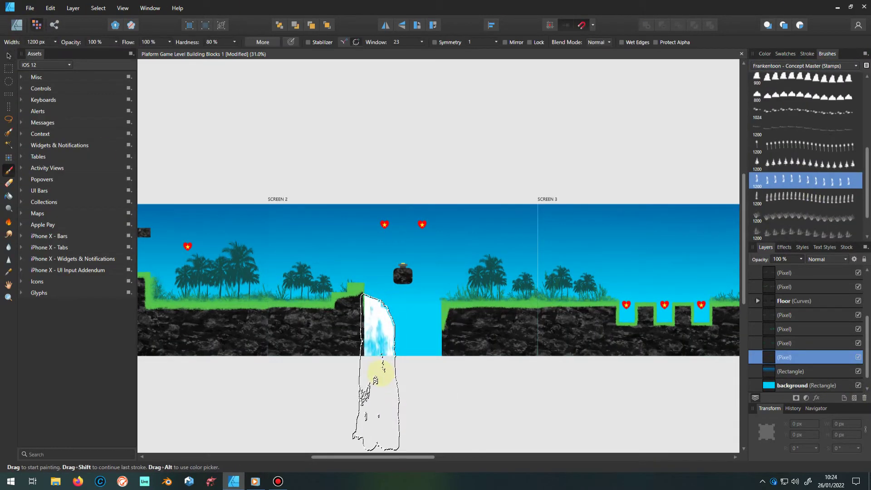
{"action": "left_click", "coordinate": [810, 198]}
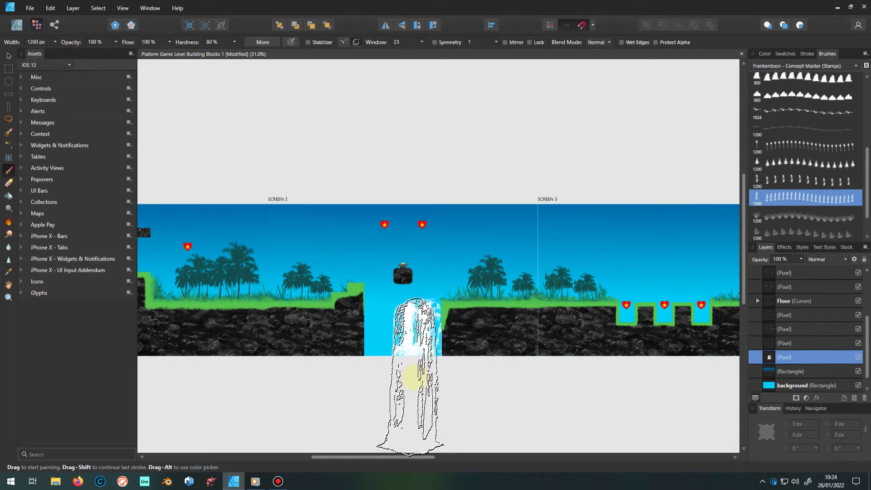
{"action": "left_click_drag", "start_coordinate": [424, 372], "coordinate": [402, 372]}
- Switch to the Concept Master nature brush set and pick the 160 px textured spray brush
{"action": "left_click", "coordinate": [805, 184]}
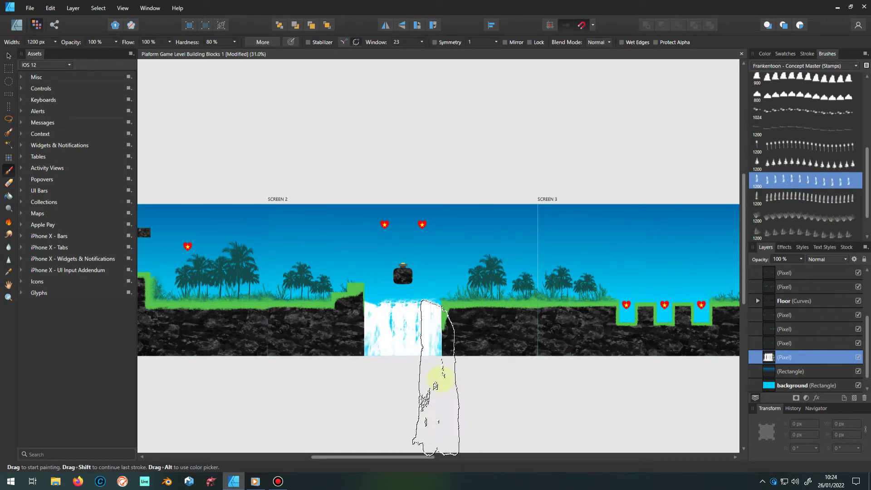
{"action": "scroll", "coordinate": [410, 317], "scroll_direction": "down", "scroll_amount": 1}
{"action": "scroll", "coordinate": [410, 381], "scroll_direction": "up", "scroll_amount": 1}
{"action": "scroll", "coordinate": [812, 220], "scroll_direction": "down", "scroll_amount": 1}
{"action": "scroll", "coordinate": [812, 191], "scroll_direction": "up", "scroll_amount": 2}
{"action": "left_click", "coordinate": [816, 65]}
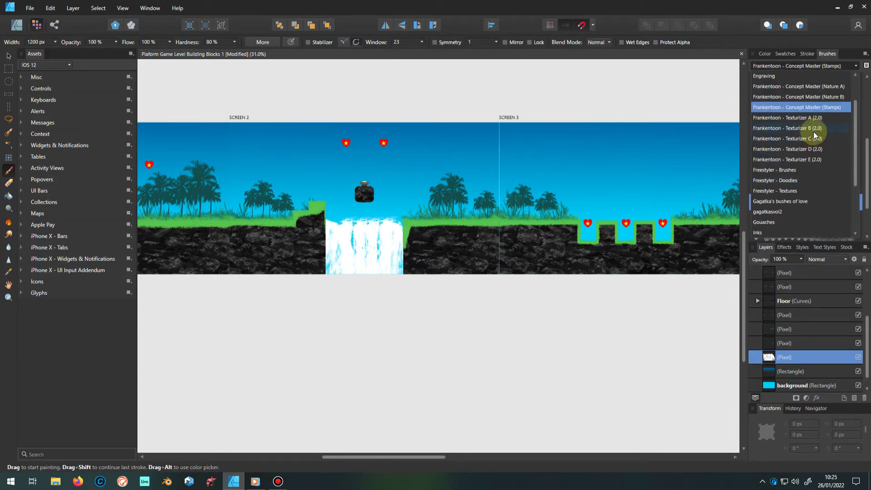
{"action": "left_click", "coordinate": [798, 86]}
{"action": "scroll", "coordinate": [818, 67], "scroll_direction": "down", "scroll_amount": 1}
{"action": "scroll", "coordinate": [809, 215], "scroll_direction": "down", "scroll_amount": 1}
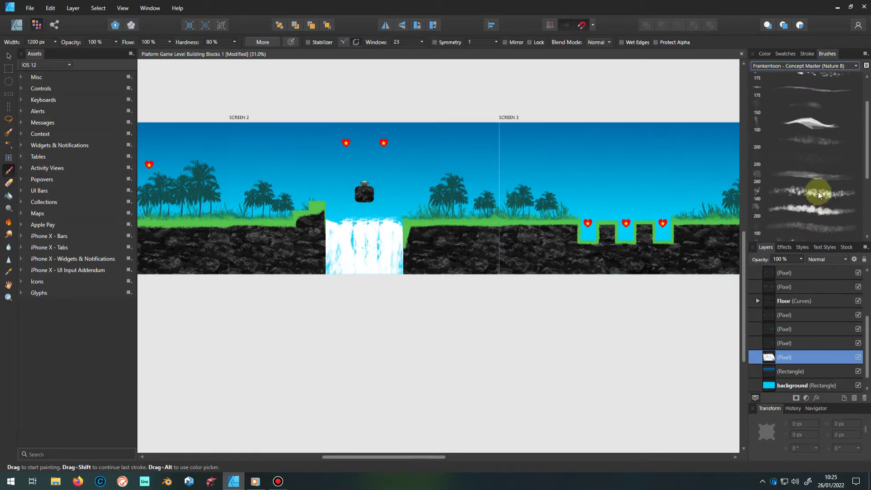
{"action": "left_click", "coordinate": [818, 191]}
- Spray white mist across the waterfall top and name the layer 'waterfall'
{"action": "scroll", "coordinate": [334, 272], "scroll_direction": "up", "scroll_amount": 5}
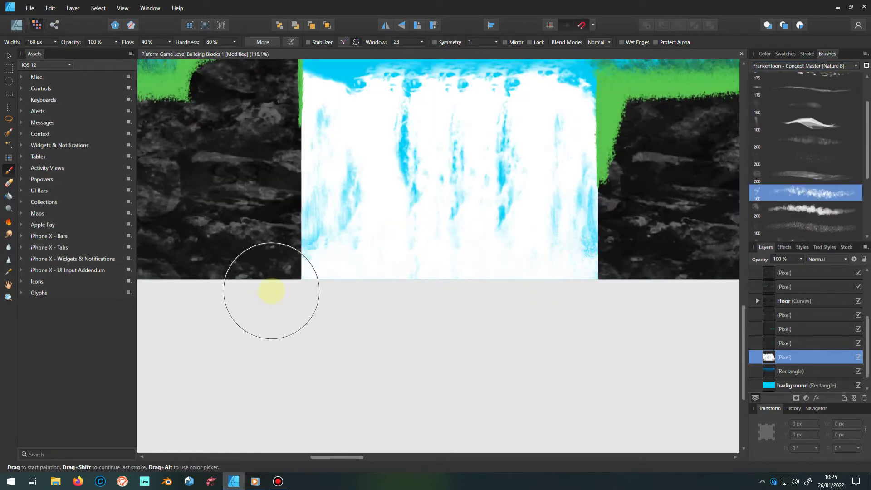
{"action": "scroll", "coordinate": [443, 319], "scroll_direction": "down", "scroll_amount": 3}
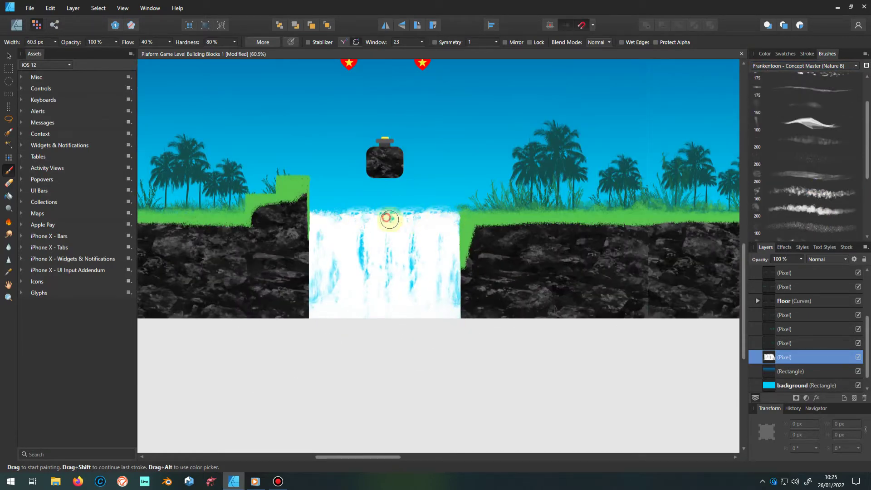
{"action": "scroll", "coordinate": [340, 219], "scroll_direction": "up", "scroll_amount": 3}
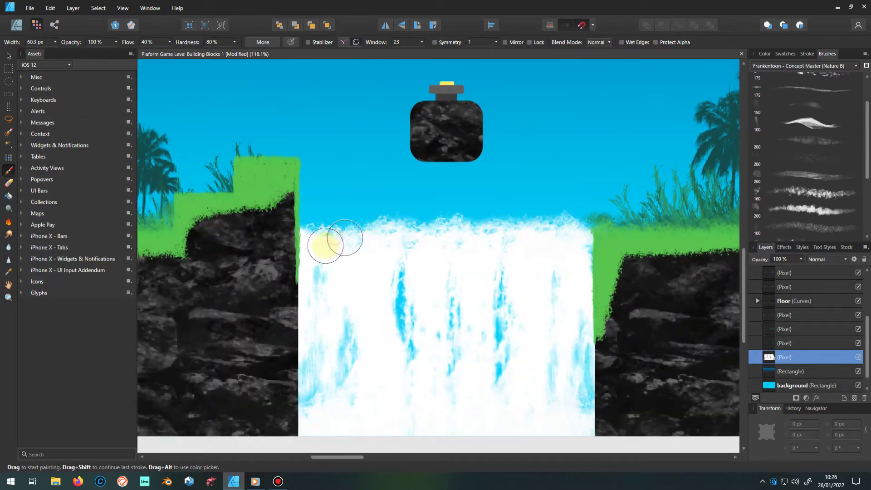
{"action": "scroll", "coordinate": [334, 237], "scroll_direction": "down", "scroll_amount": 3}
{"action": "scroll", "coordinate": [382, 189], "scroll_direction": "down", "scroll_amount": 2}
{"action": "type", "text": "waterfall"}
{"action": "key", "text": "Return"}
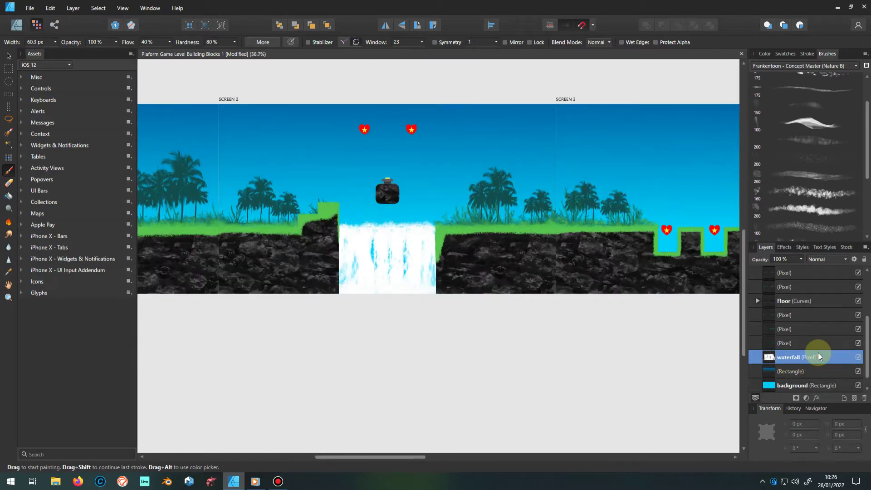
{"action": "scroll", "coordinate": [451, 315], "scroll_direction": "down", "scroll_amount": 5}
{"action": "scroll", "coordinate": [754, 316], "scroll_direction": "up", "scroll_amount": 3}
{"action": "left_click", "coordinate": [755, 316]}
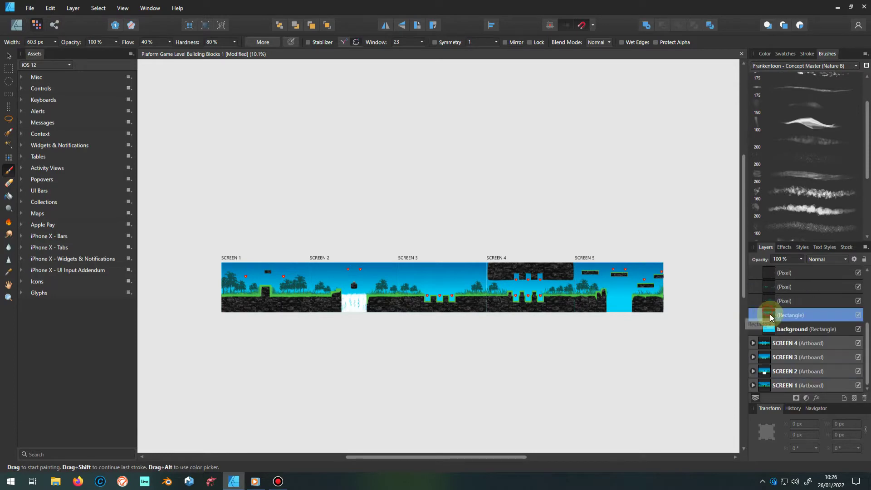
{"action": "scroll", "coordinate": [649, 307], "scroll_direction": "up", "scroll_amount": 6}
{"action": "left_click", "coordinate": [6, 57]}
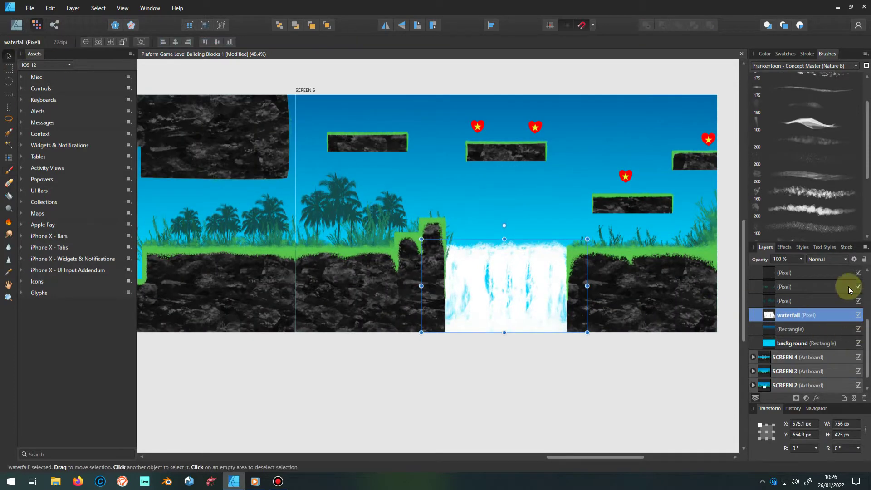
{"action": "scroll", "coordinate": [855, 300], "scroll_direction": "up", "scroll_amount": 1}
{"action": "scroll", "coordinate": [535, 334], "scroll_direction": "down", "scroll_amount": 5}
{"action": "left_click", "coordinate": [268, 181]}
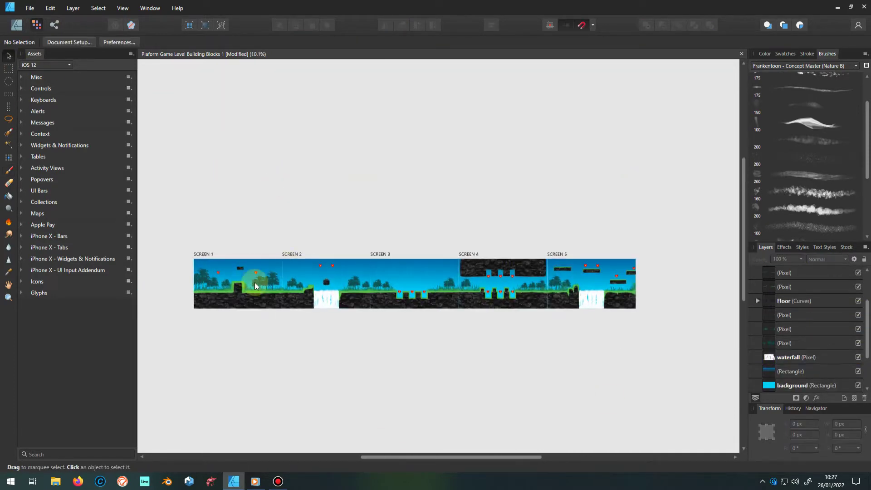
{"action": "scroll", "coordinate": [434, 325], "scroll_direction": "up", "scroll_amount": 8}
{"action": "left_click", "coordinate": [401, 265]}
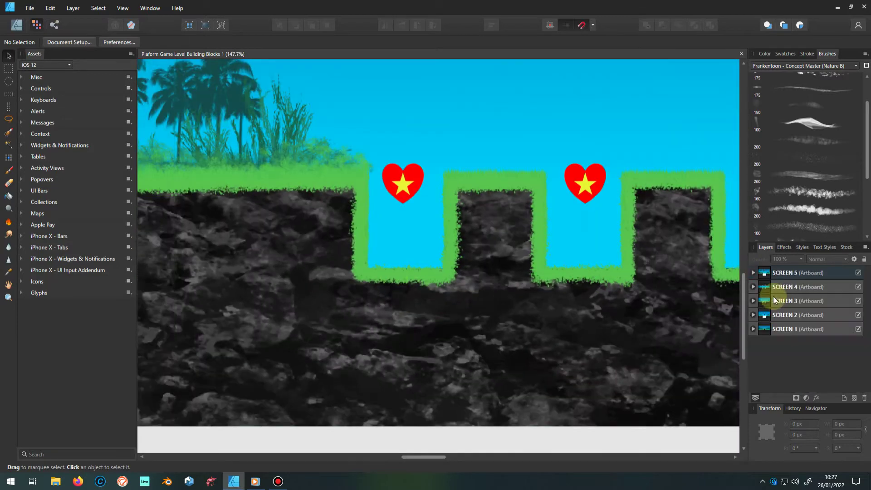
{"action": "scroll", "coordinate": [402, 265], "scroll_direction": "down", "scroll_amount": 5}
{"action": "left_click", "coordinate": [770, 301]}
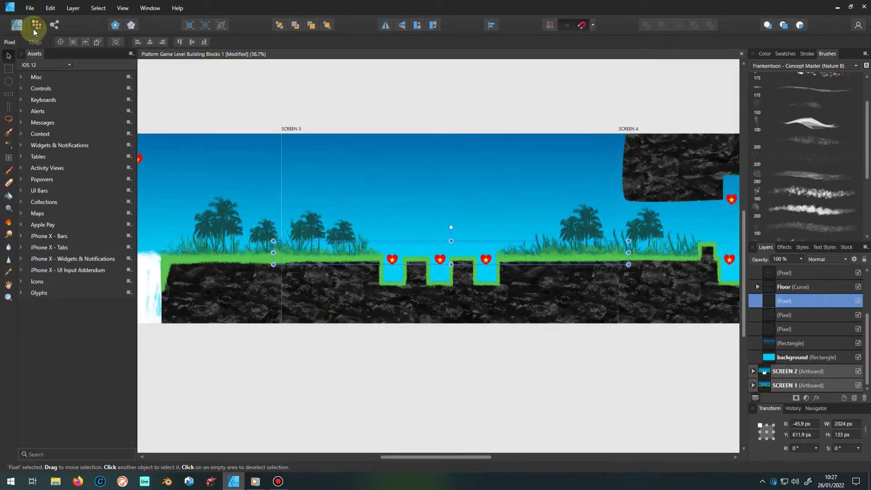
- Draw a thin triangle spike in the first pit and clone it to its right
{"action": "key", "text": "ctrl+1"}
{"action": "left_click", "coordinate": [12, 249]}
{"action": "left_click", "coordinate": [44, 248]}
{"action": "scroll", "coordinate": [386, 272], "scroll_direction": "up", "scroll_amount": 3}
{"action": "left_click_drag", "start_coordinate": [376, 165], "coordinate": [382, 436]}
{"action": "key", "text": "v"}
{"action": "scroll", "coordinate": [379, 213], "scroll_direction": "up", "scroll_amount": 4}
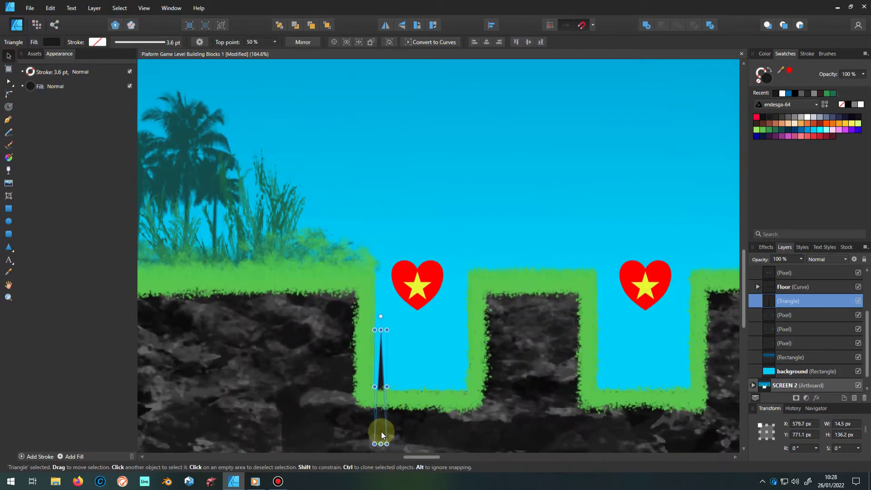
{"action": "left_click_drag", "start_coordinate": [380, 383], "coordinate": [393, 380]}
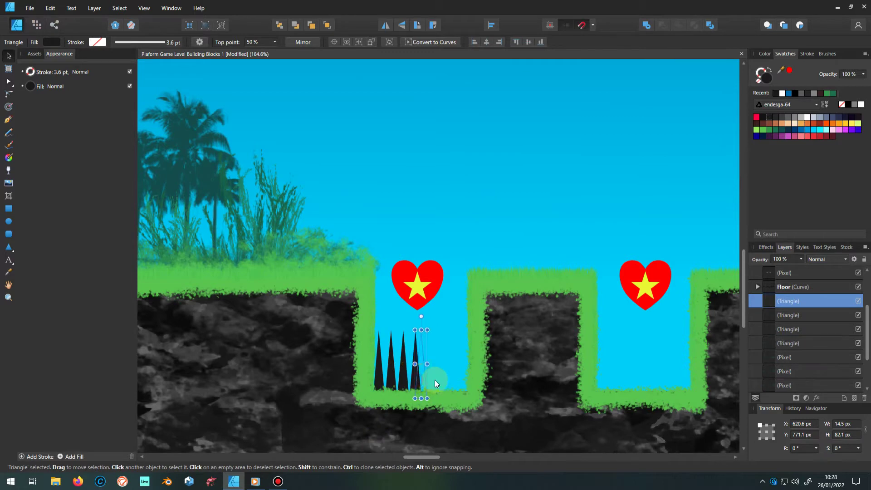
- Group the triangles as 'spikes' and clone the group into the middle and right pits
{"action": "left_click", "coordinate": [771, 363], "text": "shift"}
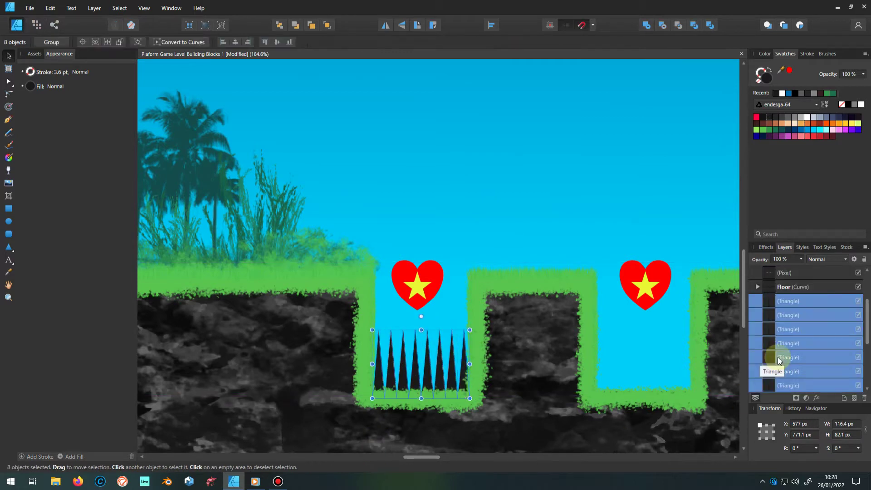
{"action": "key", "text": "ctrl+g"}
{"action": "double_click", "coordinate": [789, 301]}
{"action": "type", "text": "spikes"}
{"action": "key", "text": "Return"}
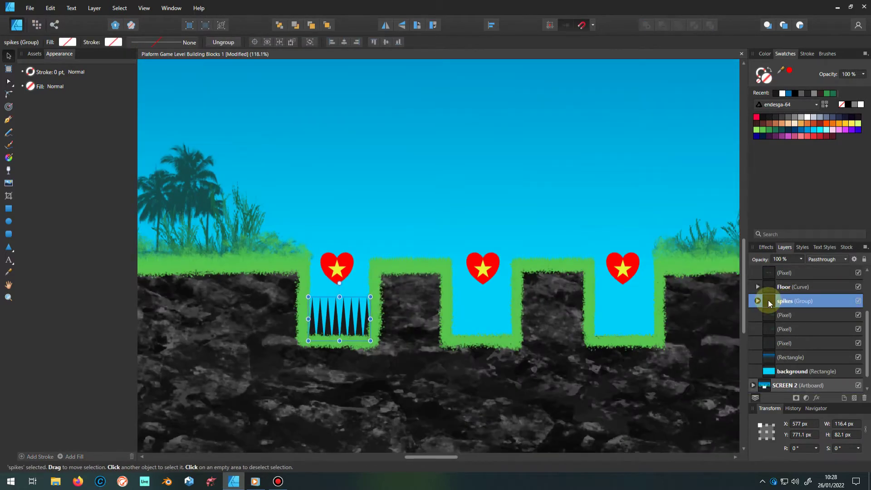
{"action": "mouse_move", "coordinate": [483, 339]}
{"action": "left_mouse_down"}
{"action": "mouse_move", "coordinate": [489, 328]}
{"action": "mouse_move", "coordinate": [625, 331]}
{"action": "left_mouse_up"}
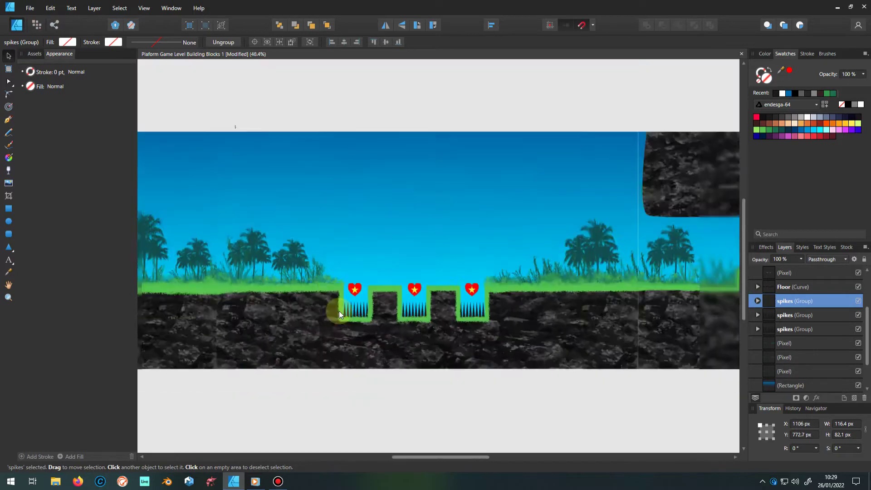
- Paste the spikes into Screen 4 and group the spikes from all three pits
{"action": "scroll", "coordinate": [339, 311], "scroll_direction": "down", "scroll_amount": 5}
{"action": "left_click", "coordinate": [755, 287]}
{"action": "left_click", "coordinate": [773, 328]}
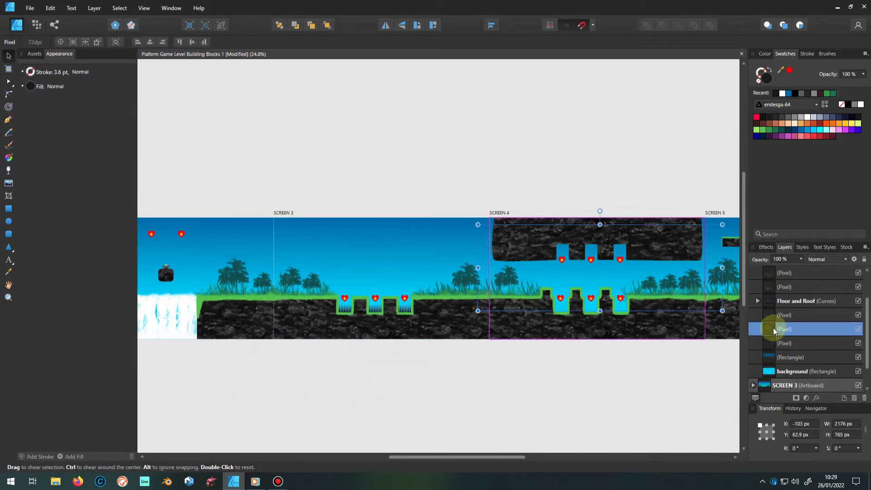
{"action": "scroll", "coordinate": [589, 420], "scroll_direction": "up", "scroll_amount": 3}
{"action": "key", "text": "ctrl+v"}
{"action": "scroll", "coordinate": [612, 300], "scroll_direction": "up", "scroll_amount": 2}
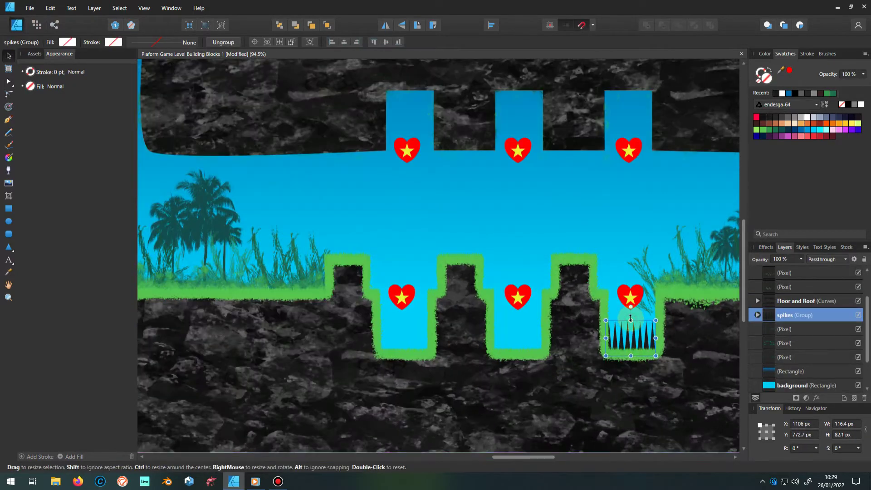
{"action": "left_click", "coordinate": [755, 331], "text": "shift"}
{"action": "key", "text": "ctrl+g"}
{"action": "double_click", "coordinate": [785, 315]}
- Clone the spikes group up into Screen 4's roof gaps and flip it upside down
{"action": "left_click_drag", "start_coordinate": [585, 321], "coordinate": [586, 123]}
{"action": "right_click", "coordinate": [622, 88]}
{"action": "left_click", "coordinate": [399, 259]}
{"action": "scroll", "coordinate": [573, 196], "scroll_direction": "down", "scroll_amount": 5}
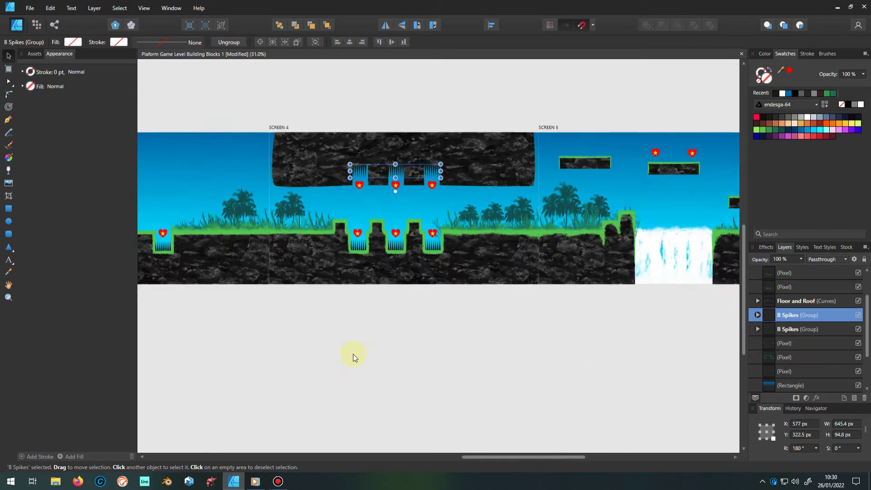
{"action": "left_click", "coordinate": [446, 309]}
{"action": "scroll", "coordinate": [445, 309], "scroll_direction": "down", "scroll_amount": 3}
{"action": "scroll", "coordinate": [187, 271], "scroll_direction": "up", "scroll_amount": 2}
{"action": "scroll", "coordinate": [508, 257], "scroll_direction": "left", "scroll_amount": 2}
{"action": "scroll", "coordinate": [264, 262], "scroll_direction": "down", "scroll_amount": 3}
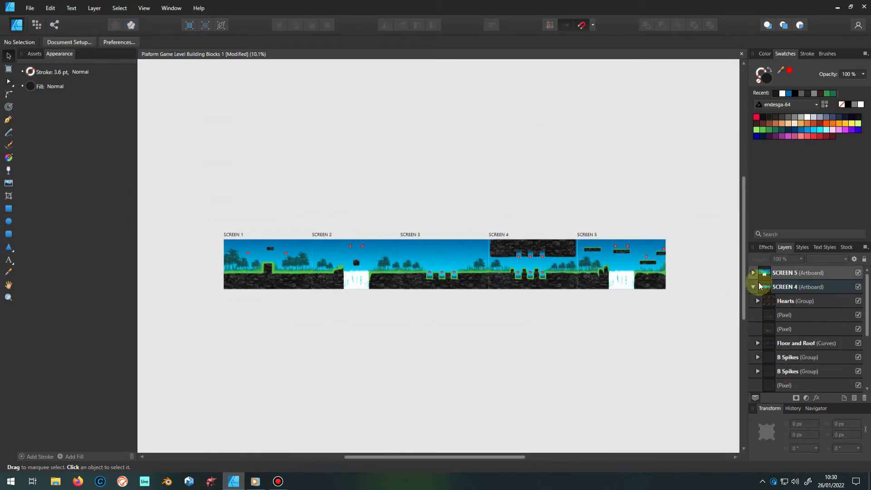
{"action": "scroll", "coordinate": [320, 267], "scroll_direction": "up", "scroll_amount": 3}
{"action": "scroll", "coordinate": [488, 281], "scroll_direction": "up", "scroll_amount": 2}
{"action": "scroll", "coordinate": [507, 313], "scroll_direction": "down", "scroll_amount": 4}
{"action": "scroll", "coordinate": [526, 331], "scroll_direction": "up", "scroll_amount": 5}
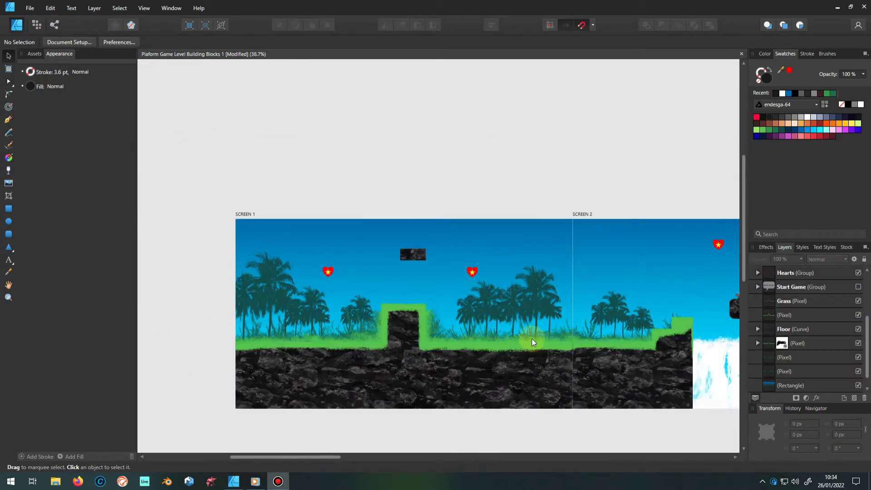
{"action": "left_click", "coordinate": [527, 330]}
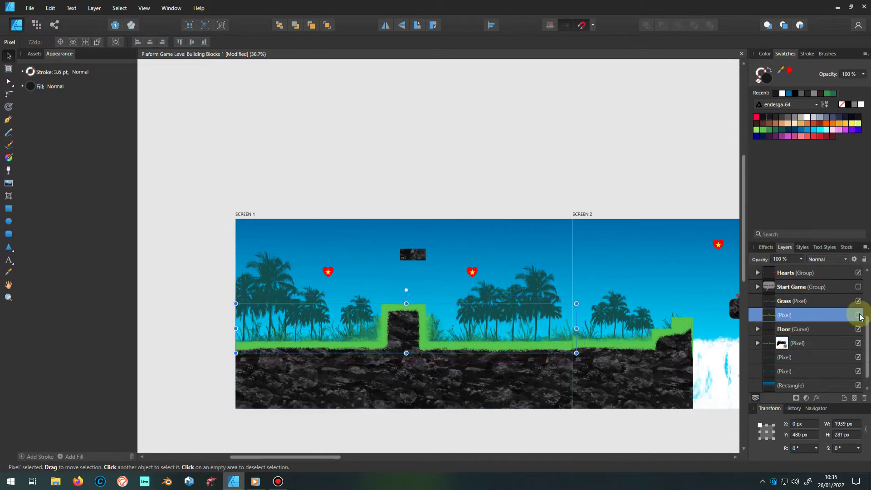
{"action": "scroll", "coordinate": [807, 318], "scroll_direction": "down", "scroll_amount": 5}
{"action": "left_click", "coordinate": [773, 329]}
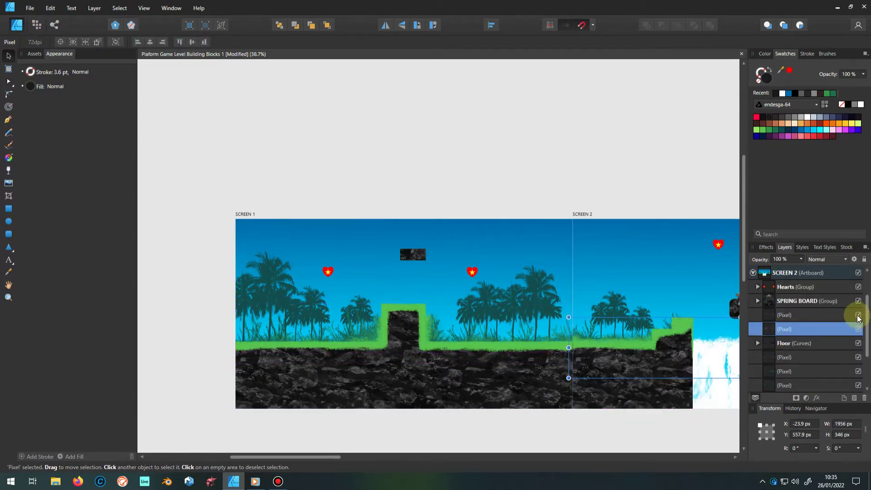
{"action": "left_click", "coordinate": [799, 357]}
{"action": "scroll", "coordinate": [459, 383], "scroll_direction": "down", "scroll_amount": 3}
{"action": "scroll", "coordinate": [616, 306], "scroll_direction": "up", "scroll_amount": 5}
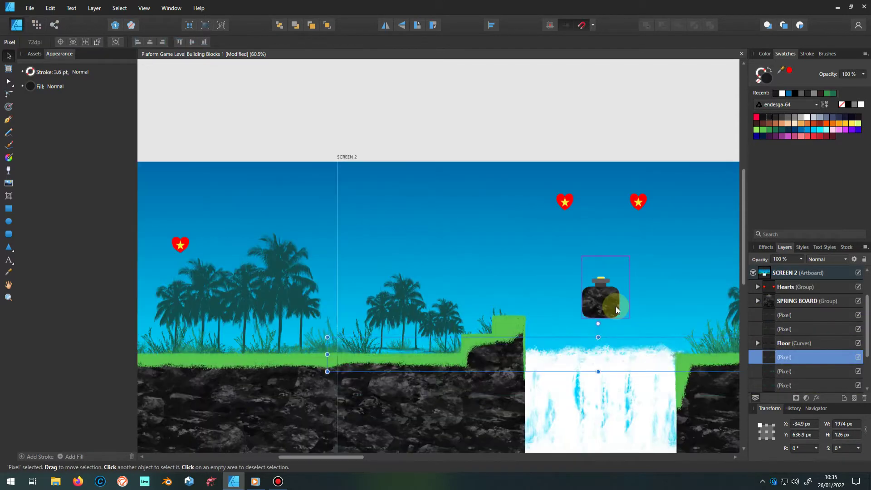
{"action": "scroll", "coordinate": [225, 314], "scroll_direction": "up", "scroll_amount": 2}
{"action": "scroll", "coordinate": [225, 313], "scroll_direction": "down", "scroll_amount": 4}
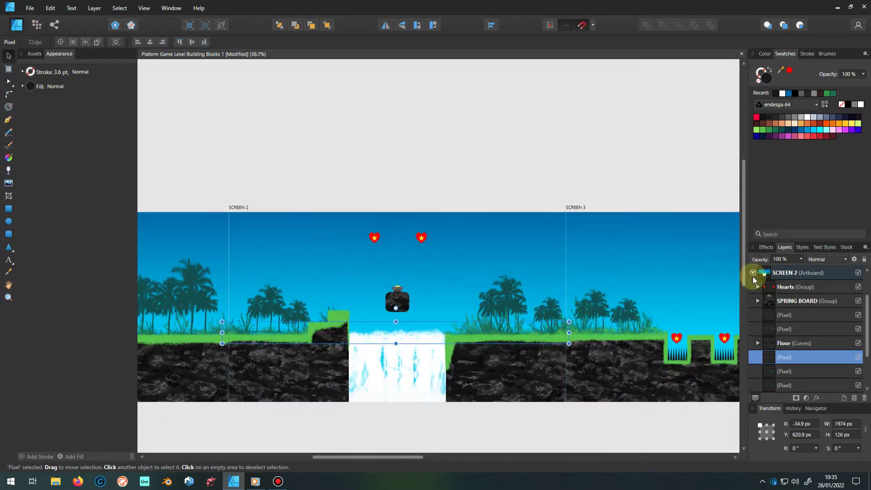
{"action": "left_click", "coordinate": [753, 273]}
{"action": "left_click", "coordinate": [755, 301]}
{"action": "scroll", "coordinate": [752, 320], "scroll_direction": "down", "scroll_amount": 2}
{"action": "left_click", "coordinate": [777, 300]}
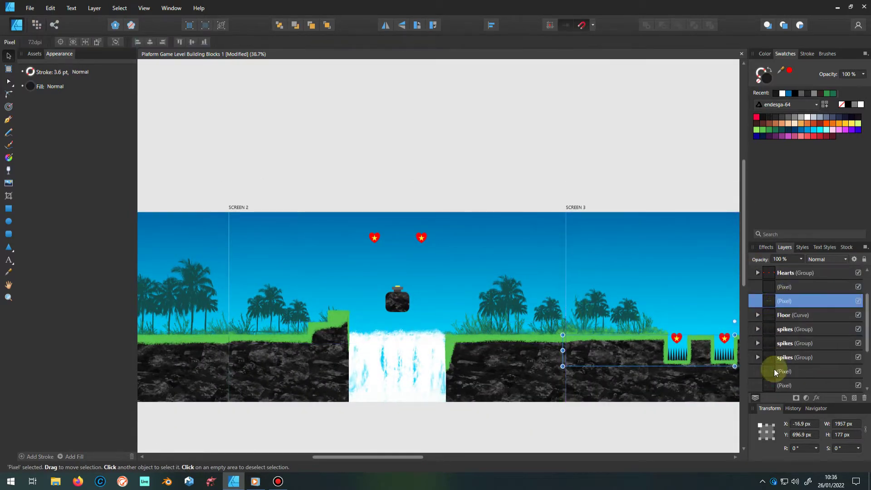
{"action": "left_click", "coordinate": [812, 371]}
{"action": "scroll", "coordinate": [272, 336], "scroll_direction": "down", "scroll_amount": 4}
{"action": "left_click", "coordinate": [754, 301]}
{"action": "left_click", "coordinate": [774, 329]}
{"action": "scroll", "coordinate": [774, 335], "scroll_direction": "down", "scroll_amount": 1}
{"action": "scroll", "coordinate": [676, 338], "scroll_direction": "up", "scroll_amount": 2}
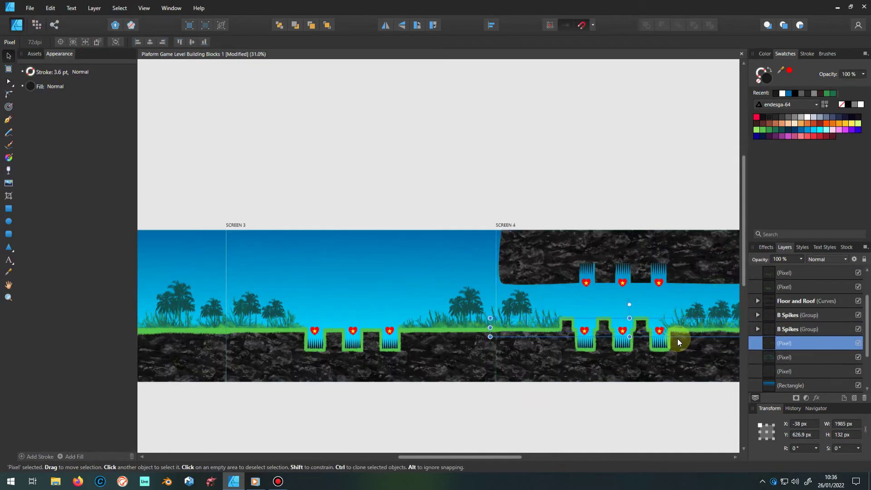
{"action": "scroll", "coordinate": [677, 339], "scroll_direction": "right", "scroll_amount": 3}
{"action": "scroll", "coordinate": [782, 331], "scroll_direction": "up", "scroll_amount": 3}
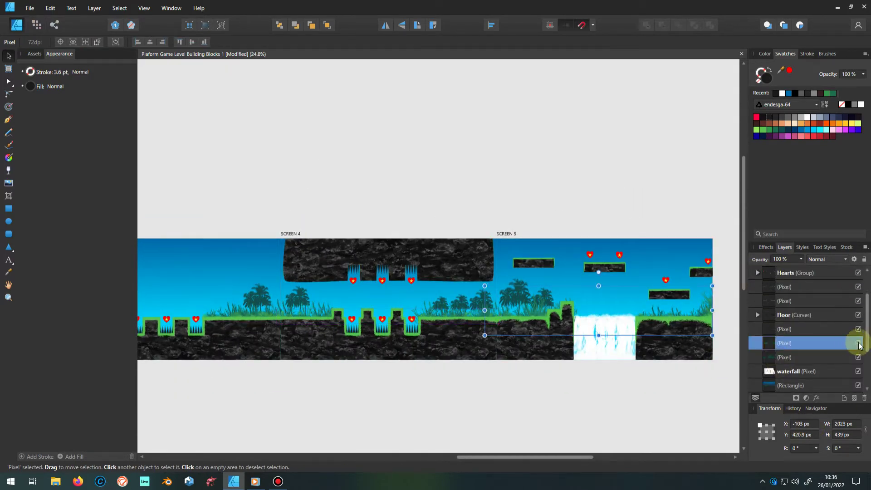
{"action": "scroll", "coordinate": [646, 321], "scroll_direction": "up", "scroll_amount": 2}
{"action": "left_click", "coordinate": [646, 321]}
{"action": "scroll", "coordinate": [637, 315], "scroll_direction": "down", "scroll_amount": 2}
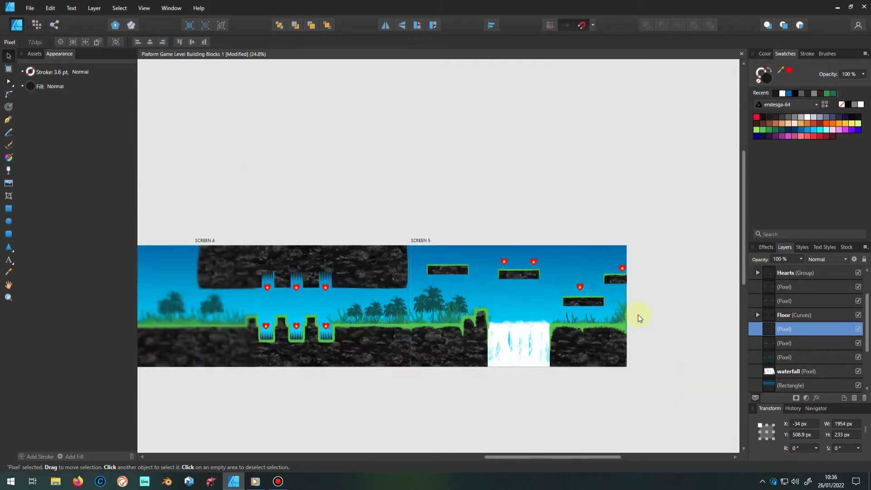
{"action": "scroll", "coordinate": [637, 314], "scroll_direction": "left", "scroll_amount": 5}
{"action": "scroll", "coordinate": [419, 262], "scroll_direction": "up", "scroll_amount": 3}
{"action": "left_click", "coordinate": [462, 290]}
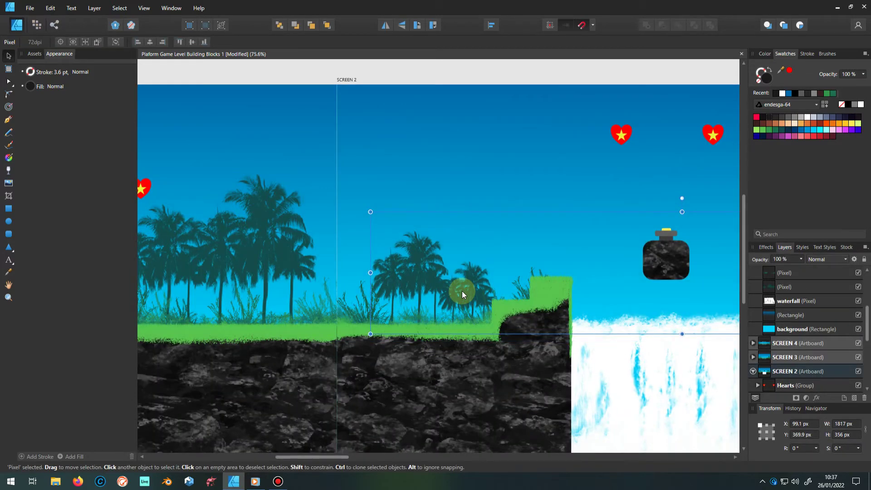
{"action": "scroll", "coordinate": [696, 311], "scroll_direction": "right", "scroll_amount": 5}
{"action": "scroll", "coordinate": [696, 311], "scroll_direction": "down", "scroll_amount": 3}
{"action": "left_click", "coordinate": [634, 375]}
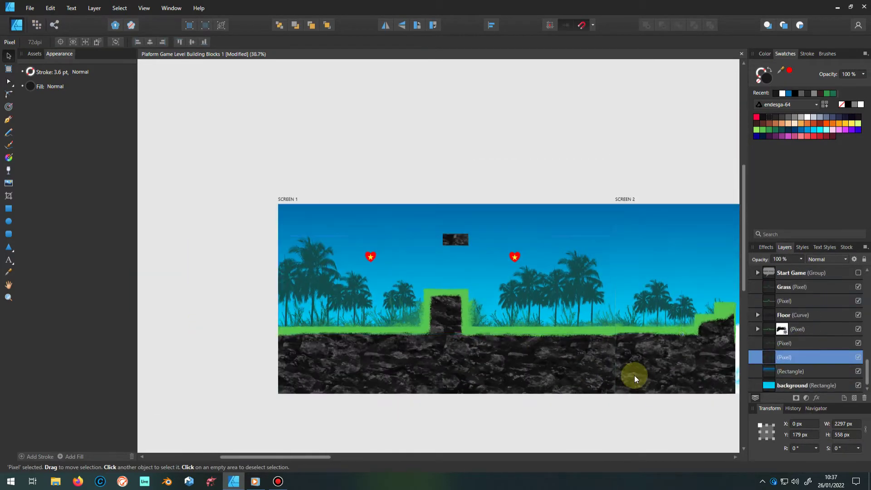
{"action": "scroll", "coordinate": [223, 233], "scroll_direction": "down", "scroll_amount": 3}
{"action": "scroll", "coordinate": [755, 315], "scroll_direction": "up", "scroll_amount": 2}
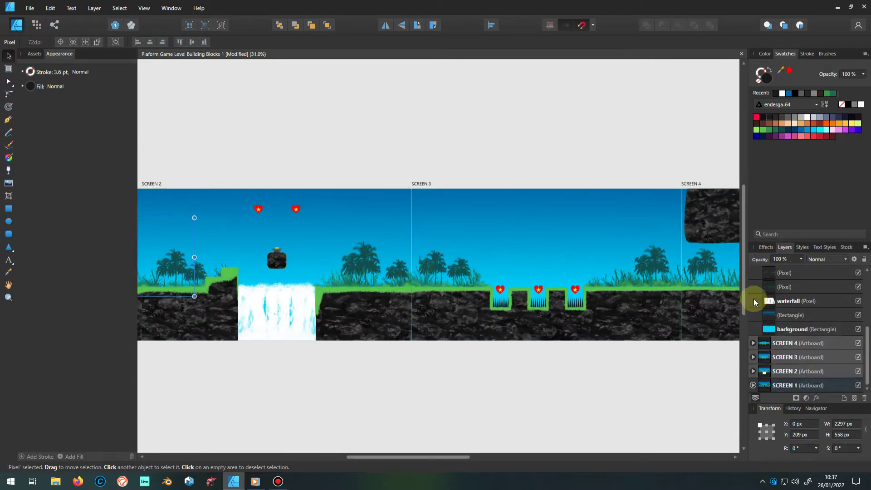
{"action": "left_click", "coordinate": [774, 358]}
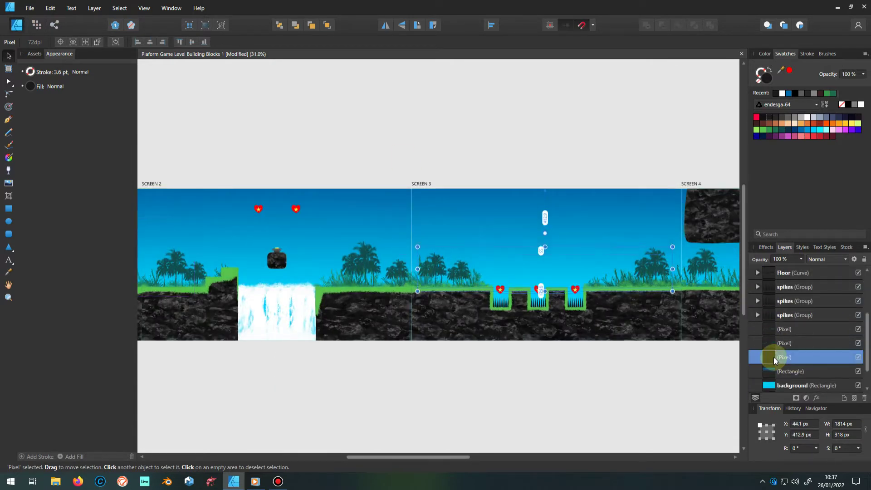
{"action": "left_click", "coordinate": [754, 301]}
{"action": "left_click", "coordinate": [773, 330]}
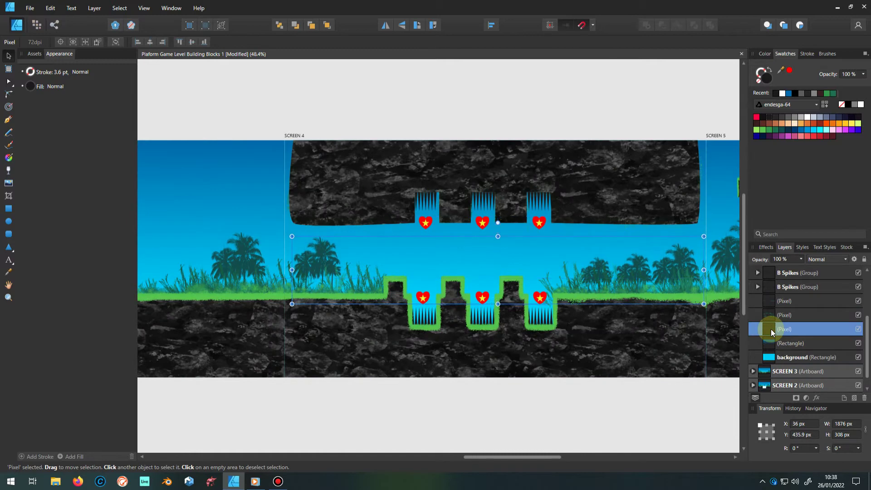
{"action": "left_click", "coordinate": [756, 286]}
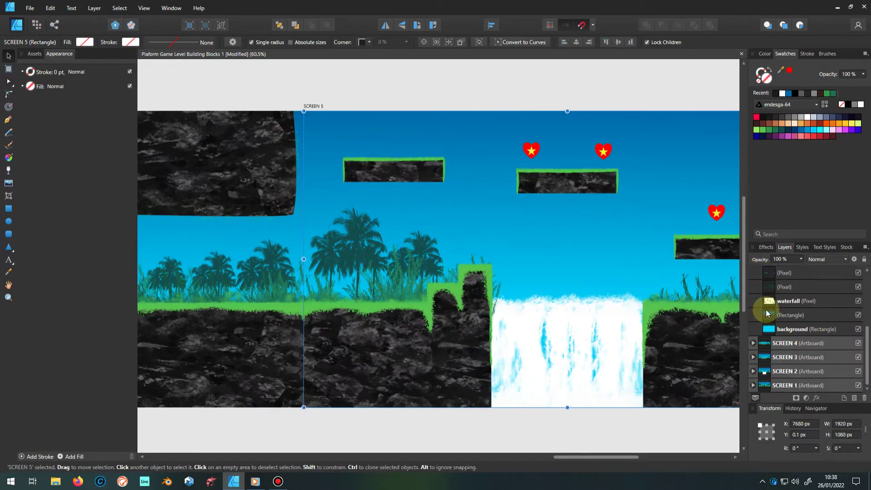
{"action": "left_click", "coordinate": [774, 286]}
{"action": "scroll", "coordinate": [586, 353], "scroll_direction": "down", "scroll_amount": 5}
{"action": "left_click", "coordinate": [586, 354]}
{"action": "scroll", "coordinate": [289, 276], "scroll_direction": "up", "scroll_amount": 2}
{"action": "scroll", "coordinate": [290, 277], "scroll_direction": "down", "scroll_amount": 1}
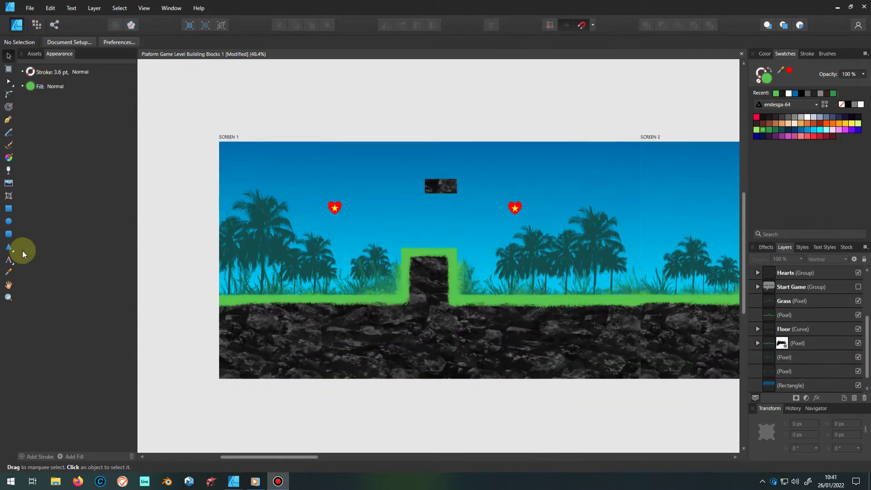
- Draw green ellipses along Screen 1's grass line
{"action": "left_click", "coordinate": [6, 248]}
{"action": "key", "text": "m"}
{"action": "scroll", "coordinate": [257, 310], "scroll_direction": "up", "scroll_amount": 2}
{"action": "mouse_move", "coordinate": [204, 324]}
{"action": "left_mouse_down"}
{"action": "mouse_move", "coordinate": [258, 291]}
{"action": "mouse_move", "coordinate": [403, 293]}
{"action": "left_mouse_up"}
{"action": "mouse_move", "coordinate": [418, 319]}
{"action": "left_mouse_down"}
{"action": "mouse_move", "coordinate": [435, 289]}
{"action": "mouse_move", "coordinate": [494, 320]}
{"action": "left_mouse_up"}
{"action": "left_click_drag", "start_coordinate": [507, 292], "coordinate": [556, 326]}
- Slide the ellipses along the grass and fit a narrower one up the arch's side
{"action": "key", "text": "v"}
{"action": "mouse_move", "coordinate": [427, 304]}
{"action": "left_mouse_down"}
{"action": "mouse_move", "coordinate": [300, 298]}
{"action": "mouse_move", "coordinate": [337, 304]}
{"action": "left_mouse_up"}
{"action": "left_click_drag", "start_coordinate": [470, 309], "coordinate": [391, 307]}
{"action": "left_click_drag", "start_coordinate": [534, 305], "coordinate": [432, 312]}
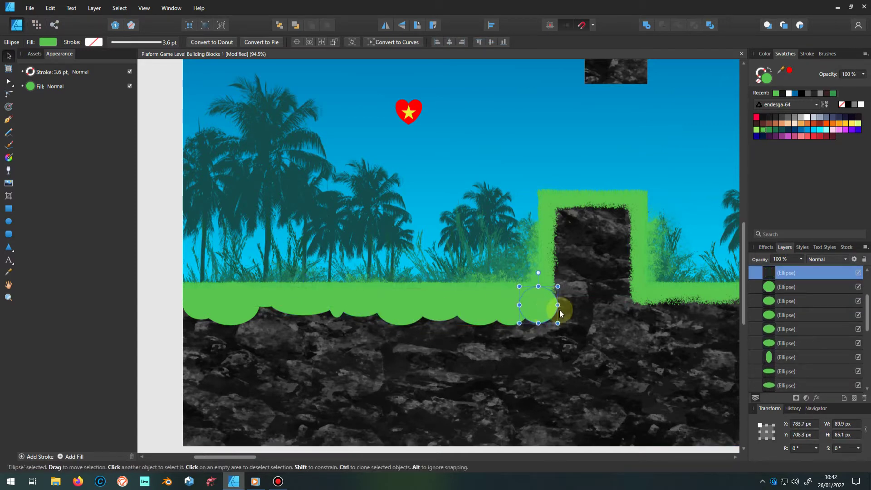
{"action": "mouse_move", "coordinate": [575, 302]}
{"action": "left_mouse_down"}
{"action": "mouse_move", "coordinate": [554, 295]}
{"action": "mouse_move", "coordinate": [555, 266]}
{"action": "left_mouse_up"}
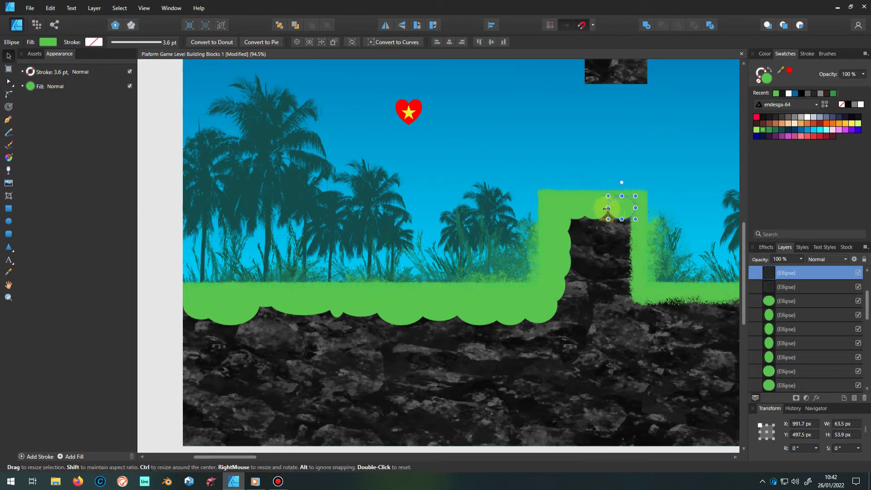
{"action": "left_click", "coordinate": [612, 223]}
{"action": "mouse_move", "coordinate": [635, 239]}
{"action": "left_mouse_down"}
{"action": "mouse_move", "coordinate": [648, 303]}
{"action": "mouse_move", "coordinate": [667, 306]}
{"action": "left_mouse_up"}
- Narrow one more ellipse and select all the grass ellipses
{"action": "scroll", "coordinate": [462, 299], "scroll_direction": "right", "scroll_amount": 5}
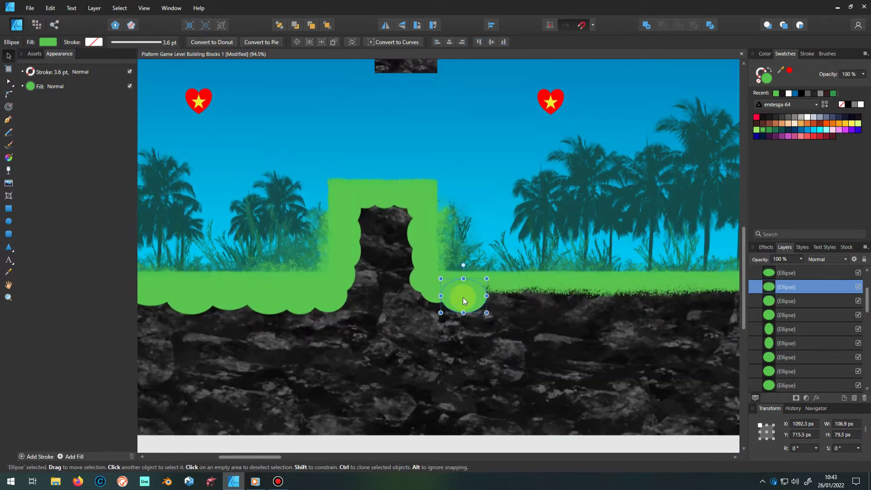
{"action": "mouse_move", "coordinate": [571, 298]}
{"action": "left_mouse_down"}
{"action": "mouse_move", "coordinate": [646, 297]}
{"action": "mouse_move", "coordinate": [654, 316]}
{"action": "mouse_move", "coordinate": [458, 298]}
{"action": "left_mouse_up"}
{"action": "scroll", "coordinate": [458, 298], "scroll_direction": "right", "scroll_amount": 5}
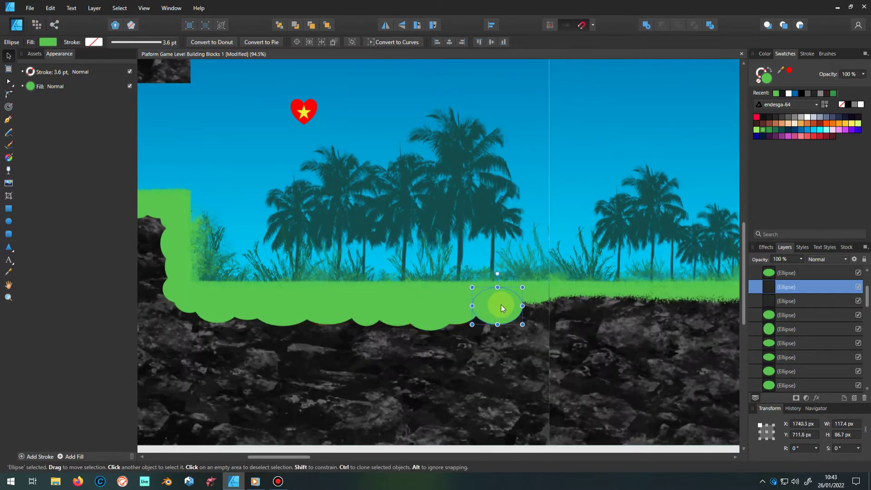
{"action": "scroll", "coordinate": [501, 304], "scroll_direction": "down", "scroll_amount": 5}
{"action": "left_click", "coordinate": [785, 329]}
{"action": "left_click", "coordinate": [771, 306], "text": "shift"}
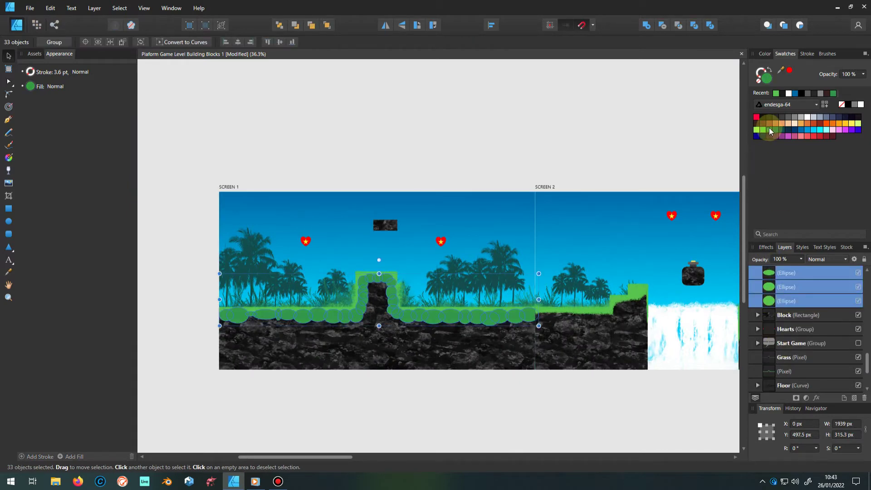
- Group the 33 ellipses and give them a black outer shadow with 0.9 px offset
{"action": "key", "text": "ctrl+g"}
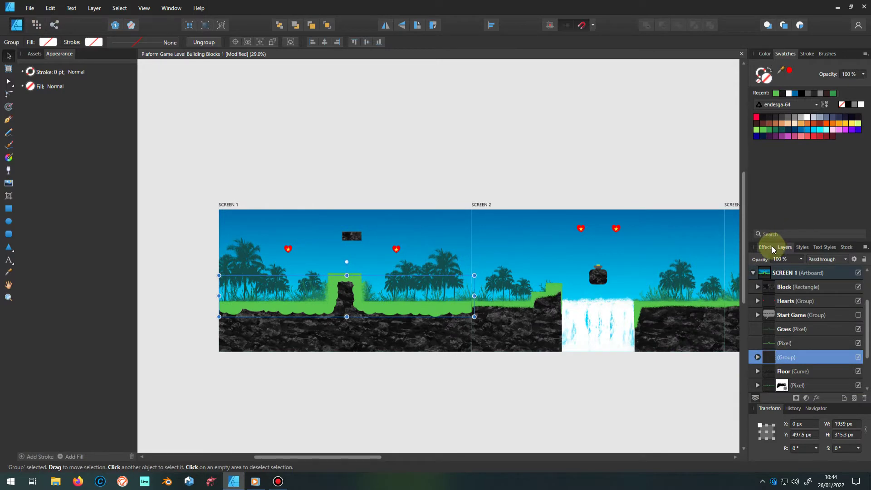
{"action": "left_click", "coordinate": [766, 246]}
{"action": "left_click", "coordinate": [763, 291]}
{"action": "mouse_move", "coordinate": [789, 333]}
{"action": "left_mouse_down"}
{"action": "mouse_move", "coordinate": [809, 335]}
{"action": "mouse_move", "coordinate": [787, 344]}
{"action": "left_mouse_up"}
{"action": "left_click", "coordinate": [790, 311]}
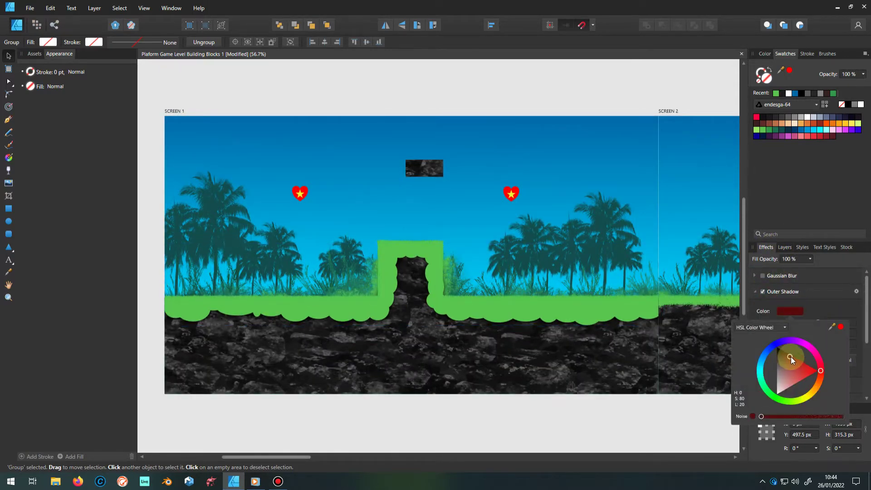
{"action": "left_click", "coordinate": [500, 367]}
{"action": "scroll", "coordinate": [522, 354], "scroll_direction": "down", "scroll_amount": 3}
{"action": "scroll", "coordinate": [391, 262], "scroll_direction": "up", "scroll_amount": 5}
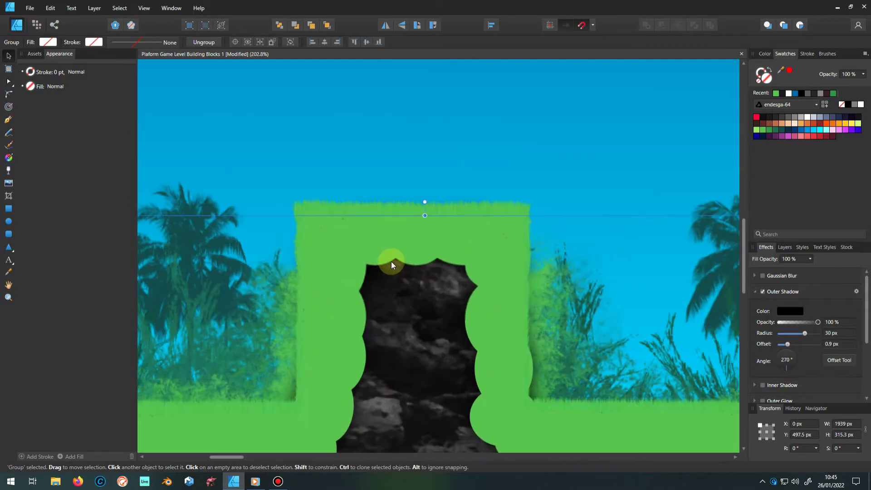
{"action": "scroll", "coordinate": [391, 262], "scroll_direction": "down", "scroll_amount": 5}
{"action": "left_click", "coordinate": [784, 248]}
- Duplicate the ellipse group, nudge the copy down and place it below the original
{"action": "right_click", "coordinate": [774, 357]}
{"action": "left_click", "coordinate": [662, 198]}
{"action": "left_click_drag", "start_coordinate": [438, 318], "coordinate": [438, 321]}
{"action": "key", "text": "ctrl+bracketleft"}
{"action": "scroll", "coordinate": [733, 269], "scroll_direction": "up", "scroll_amount": 3}
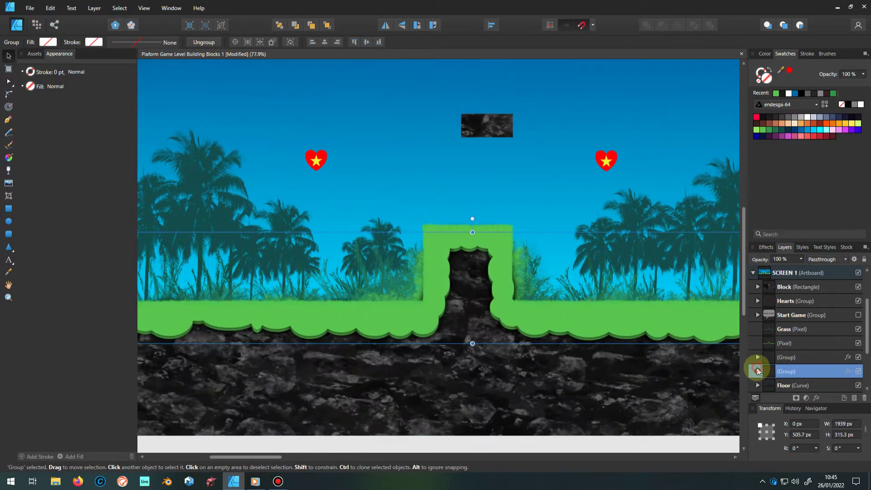
- Give the copied group's ellipses a darker green fill
{"action": "left_click", "coordinate": [758, 371]}
{"action": "left_click", "coordinate": [790, 300], "text": "shift"}
{"action": "left_click", "coordinate": [769, 129]}
{"action": "left_click", "coordinate": [766, 247]}
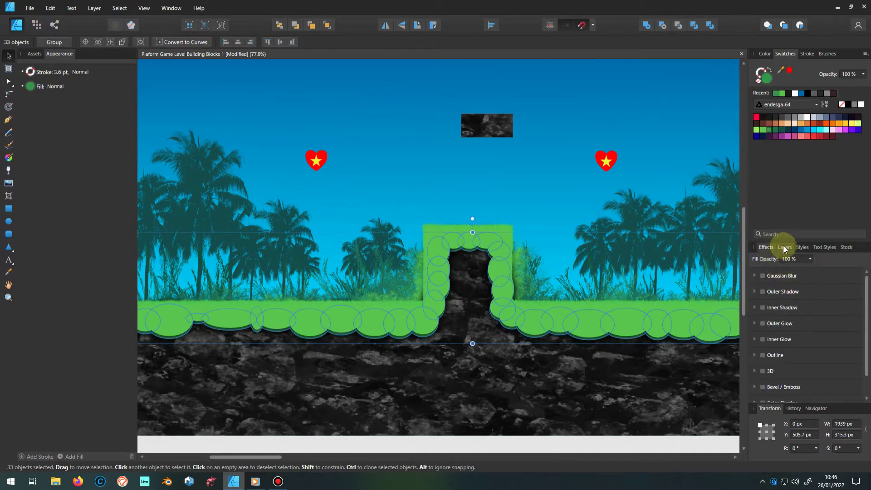
{"action": "left_click", "coordinate": [758, 294]}
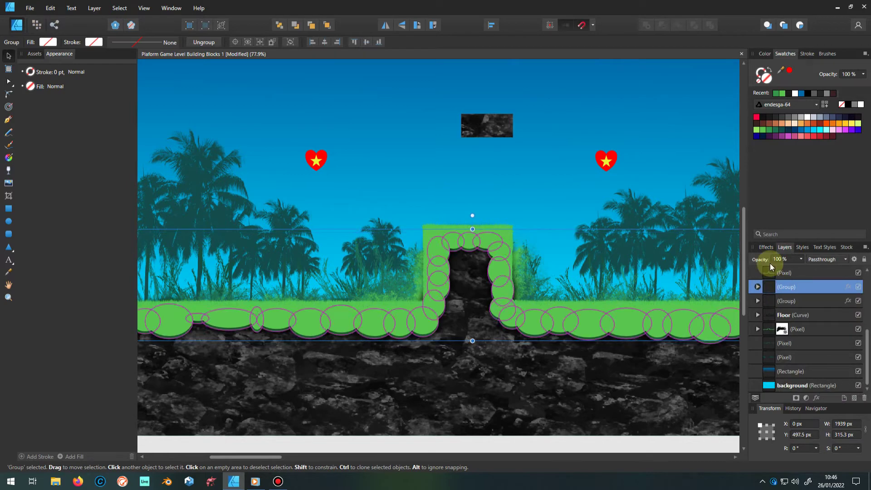
{"action": "scroll", "coordinate": [422, 341], "scroll_direction": "down", "scroll_amount": 3}
{"action": "scroll", "coordinate": [412, 286], "scroll_direction": "down", "scroll_amount": 1}
{"action": "left_click", "coordinate": [171, 377]}
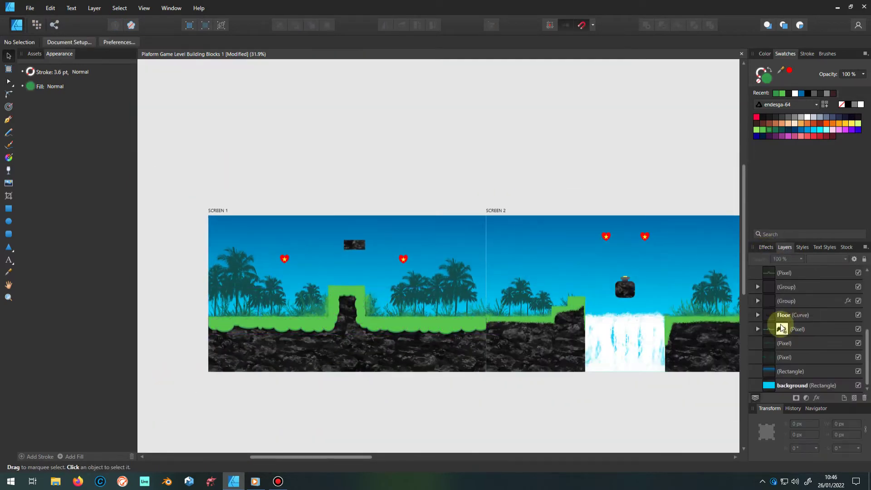
{"action": "scroll", "coordinate": [781, 327], "scroll_direction": "up", "scroll_amount": 3}
- Nest the grass group in a new group and give its 33 ellipses a dark green outline
{"action": "double_click", "coordinate": [772, 343]}
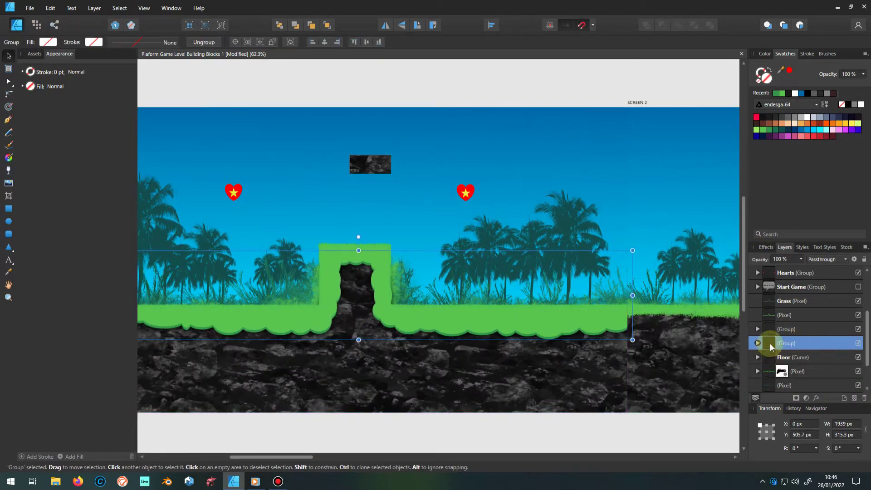
{"action": "left_click_drag", "start_coordinate": [770, 344], "coordinate": [761, 355]}
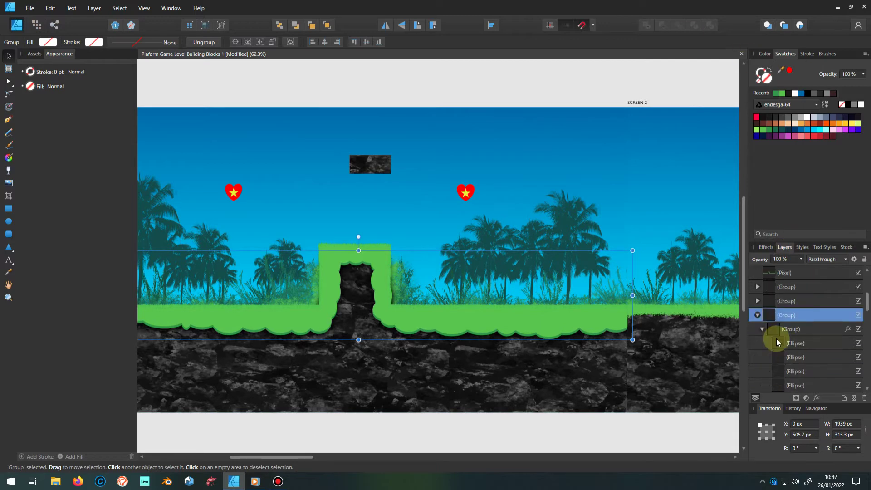
{"action": "key", "text": "ctrl+z"}
{"action": "left_click", "coordinate": [51, 7]}
{"action": "left_click", "coordinate": [36, 27]}
{"action": "left_click", "coordinate": [758, 315]}
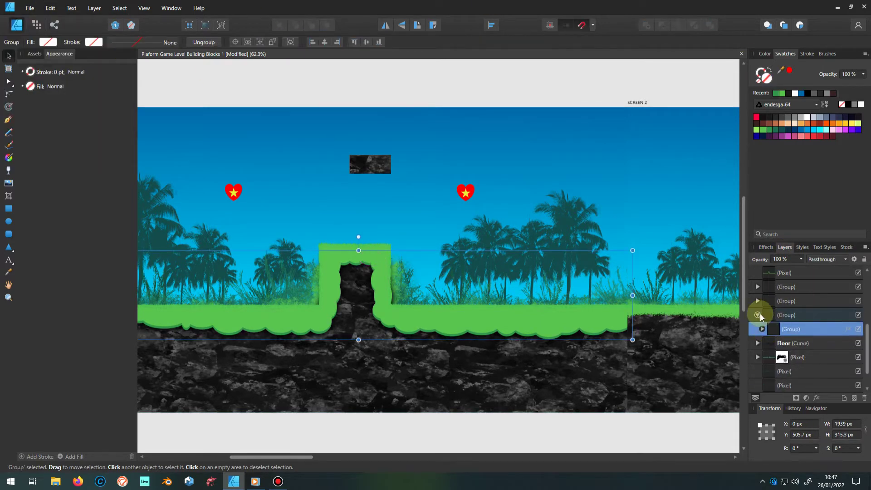
{"action": "left_click", "coordinate": [794, 287]}
{"action": "left_click", "coordinate": [791, 352], "text": "shift"}
{"action": "left_click", "coordinate": [777, 129]}
{"action": "left_click", "coordinate": [763, 331]}
{"action": "left_click", "coordinate": [767, 247]}
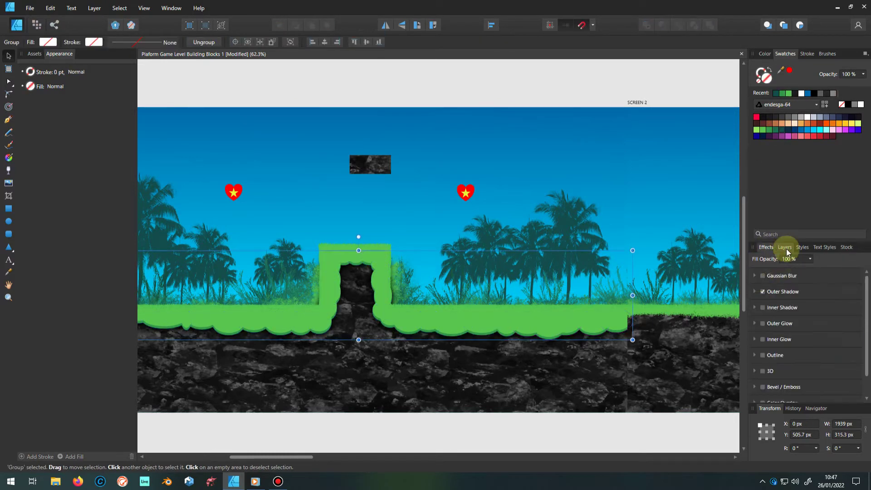
- Review the group's effects and make the hidden grass group visible again
{"action": "left_click", "coordinate": [766, 247]}
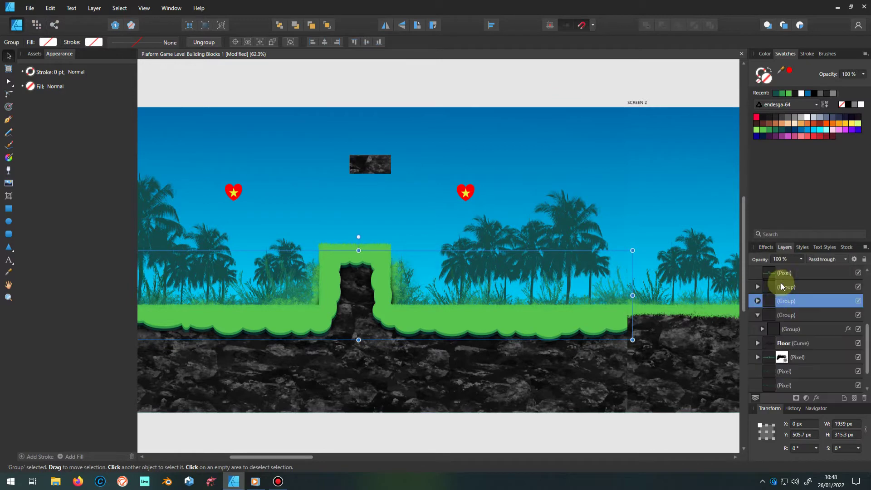
{"action": "scroll", "coordinate": [378, 330], "scroll_direction": "up", "scroll_amount": 5}
{"action": "scroll", "coordinate": [399, 314], "scroll_direction": "down", "scroll_amount": 5}
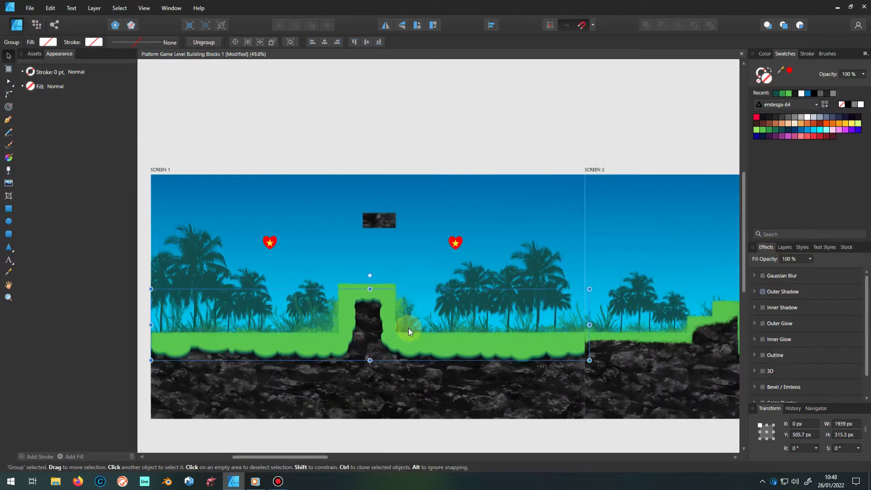
{"action": "left_click", "coordinate": [530, 447]}
{"action": "left_click", "coordinate": [785, 247]}
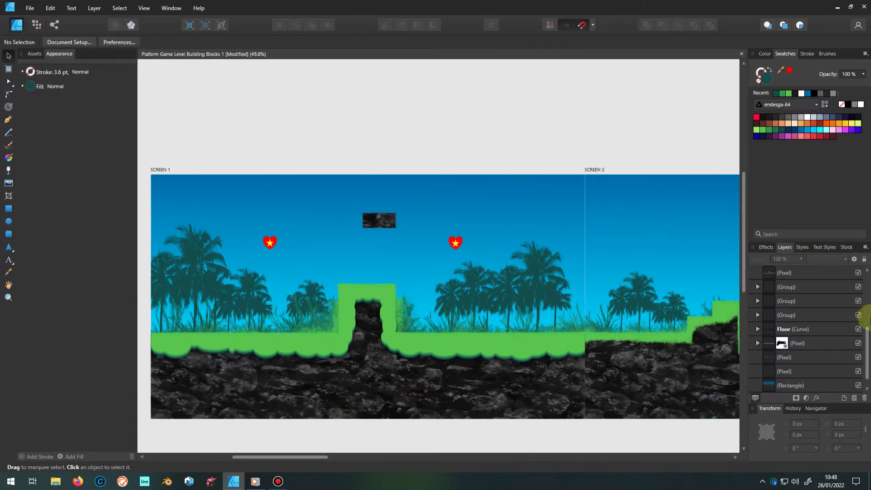
{"action": "left_click", "coordinate": [858, 314]}
{"action": "scroll", "coordinate": [774, 317], "scroll_direction": "down", "scroll_amount": 1}
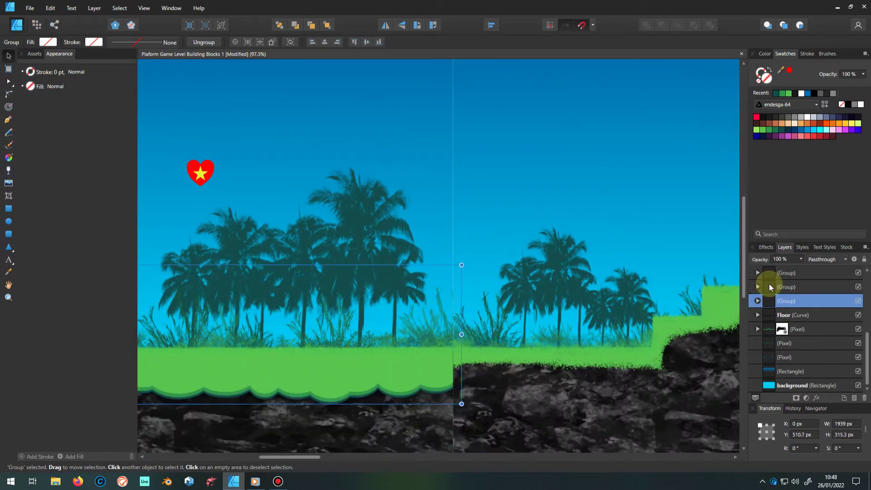
{"action": "left_click", "coordinate": [768, 287]}
{"action": "left_click", "coordinate": [774, 300]}
{"action": "scroll", "coordinate": [579, 365], "scroll_direction": "down", "scroll_amount": 2}
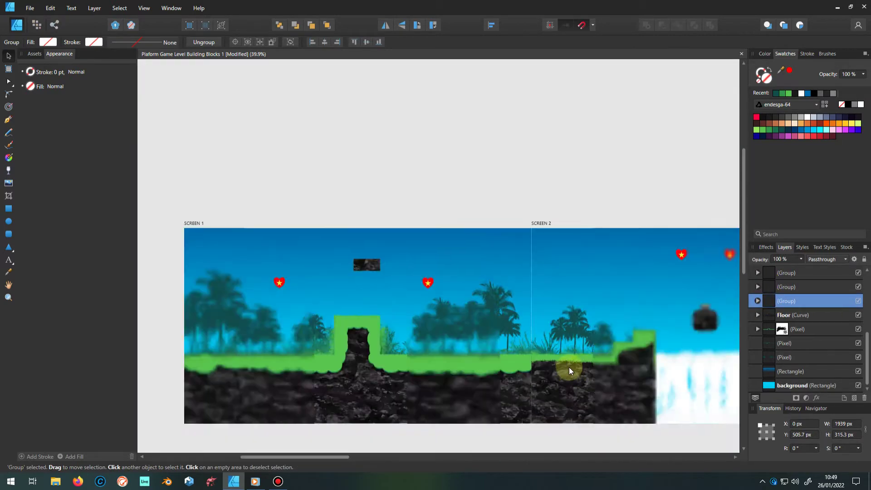
{"action": "scroll", "coordinate": [771, 315], "scroll_direction": "up", "scroll_amount": 1}
- Rename the group 'GREEN FLOOR' and shorten its height to tighten the scallops
{"action": "double_click", "coordinate": [785, 315]}
{"action": "type", "text": "GREEN"}
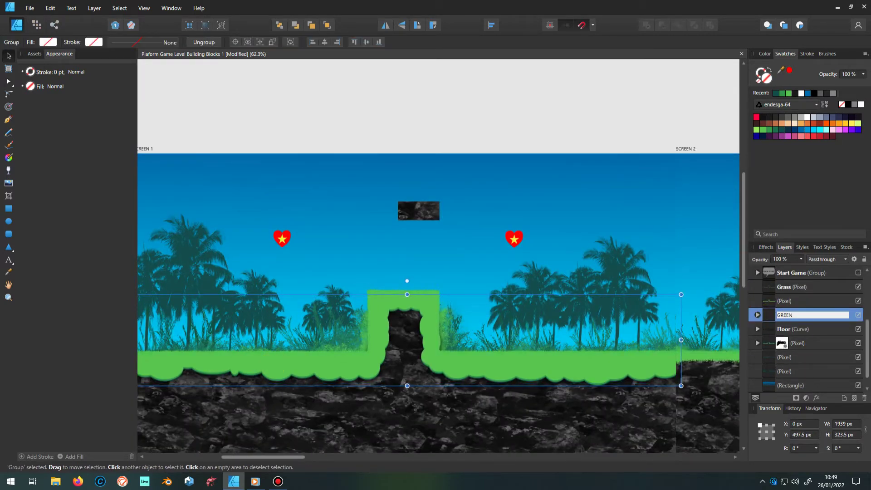
{"action": "key", "text": "Return"}
{"action": "scroll", "coordinate": [423, 388], "scroll_direction": "down", "scroll_amount": 1}
{"action": "left_click_drag", "start_coordinate": [435, 379], "coordinate": [436, 369]}
{"action": "left_click_drag", "start_coordinate": [435, 305], "coordinate": [435, 307]}
{"action": "left_click_drag", "start_coordinate": [435, 369], "coordinate": [429, 375]}
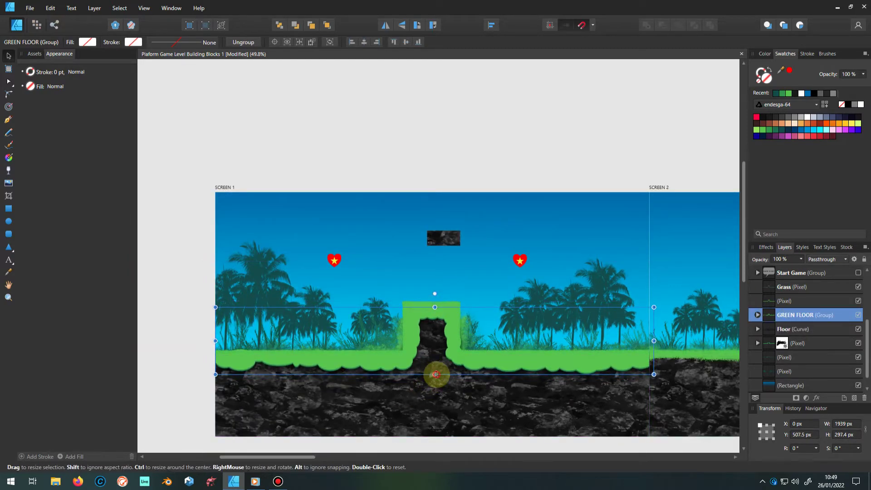
{"action": "left_click_drag", "start_coordinate": [435, 374], "coordinate": [434, 370]}
{"action": "scroll", "coordinate": [239, 332], "scroll_direction": "down", "scroll_amount": 2}
{"action": "left_click", "coordinate": [758, 315]}
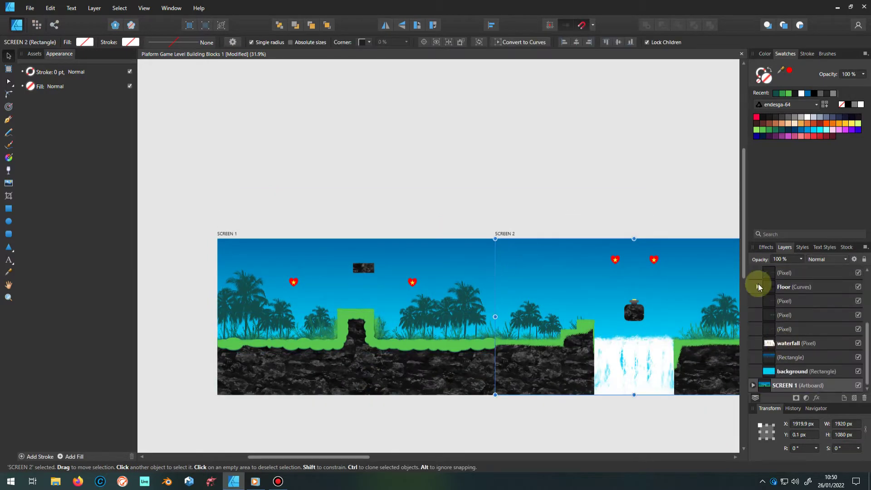
- Select a run of Screen 1 grass-edge ellipses and duplicate them for Screen 2
{"action": "left_click", "coordinate": [771, 286]}
{"action": "scroll", "coordinate": [192, 317], "scroll_direction": "down", "scroll_amount": 2}
{"action": "scroll", "coordinate": [183, 339], "scroll_direction": "down", "scroll_amount": 2}
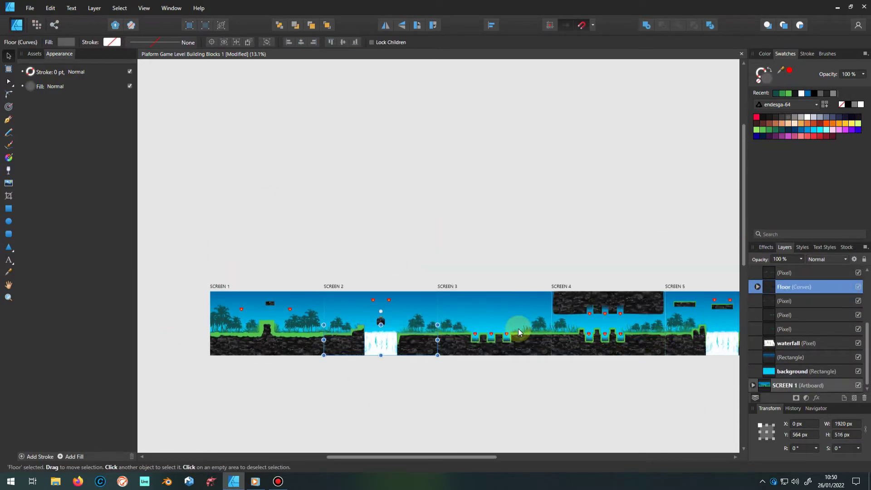
{"action": "left_click", "coordinate": [519, 333]}
{"action": "scroll", "coordinate": [456, 319], "scroll_direction": "up", "scroll_amount": 2}
{"action": "scroll", "coordinate": [456, 320], "scroll_direction": "up", "scroll_amount": 2}
{"action": "left_click", "coordinate": [758, 301]}
{"action": "left_click", "coordinate": [778, 330]}
{"action": "left_click", "coordinate": [781, 357]}
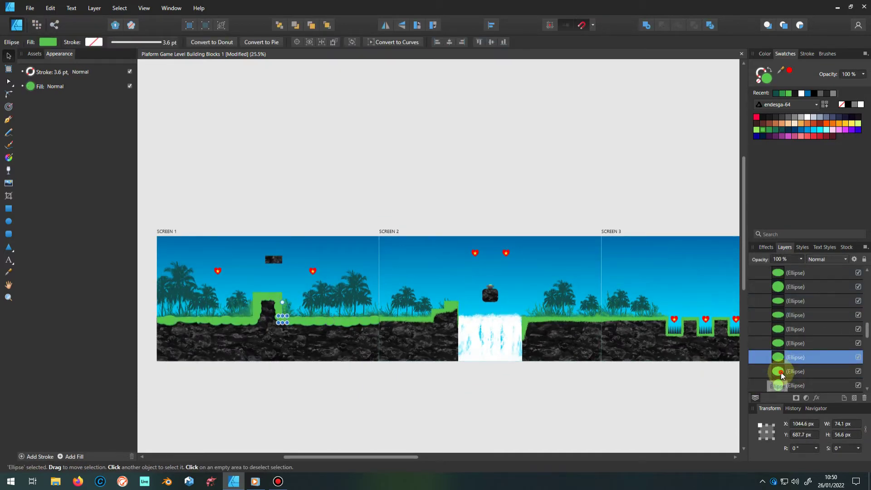
{"action": "left_click_drag", "start_coordinate": [782, 375], "coordinate": [778, 350]}
{"action": "left_click", "coordinate": [781, 357], "text": "shift"}
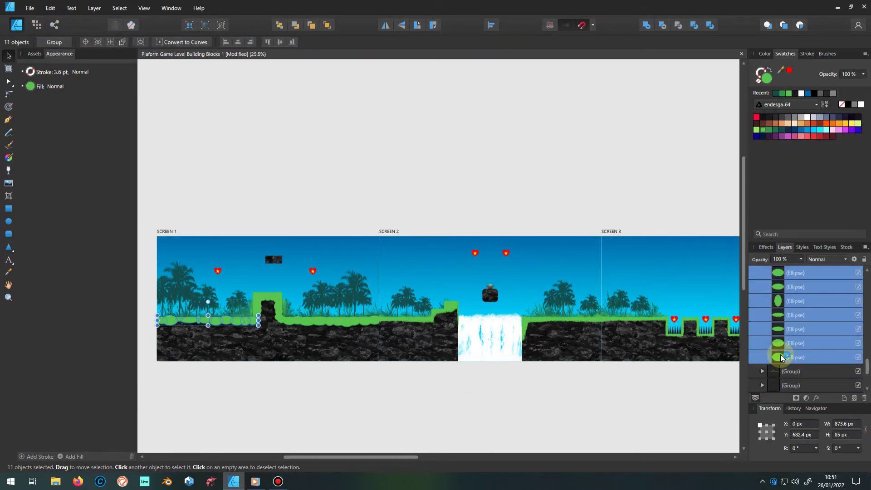
{"action": "key", "text": "ctrl+j"}
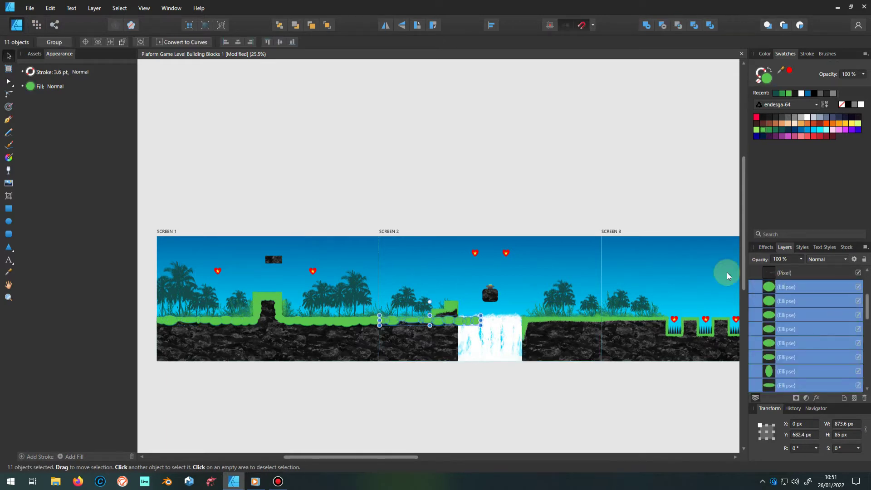
- Move the far-right grass-edge ellipse onto the raised grass block
{"action": "scroll", "coordinate": [425, 327], "scroll_direction": "up", "scroll_amount": 5}
{"action": "left_click", "coordinate": [322, 309]}
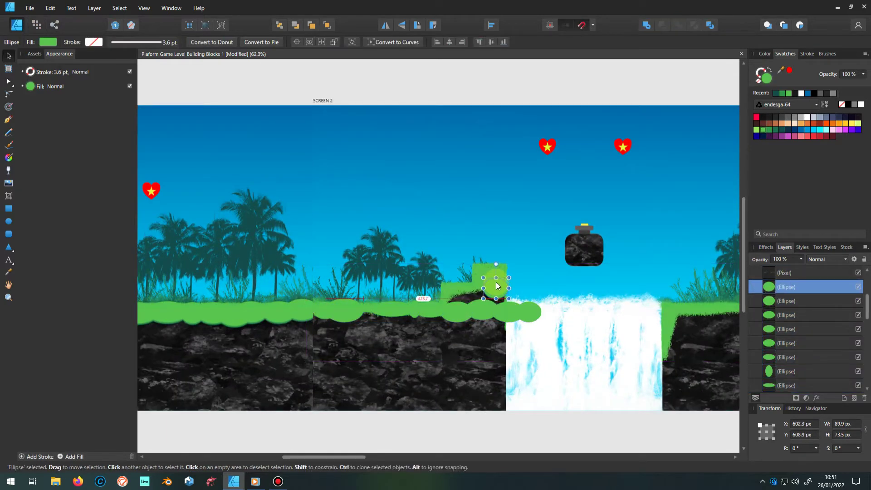
{"action": "left_click", "coordinate": [534, 316]}
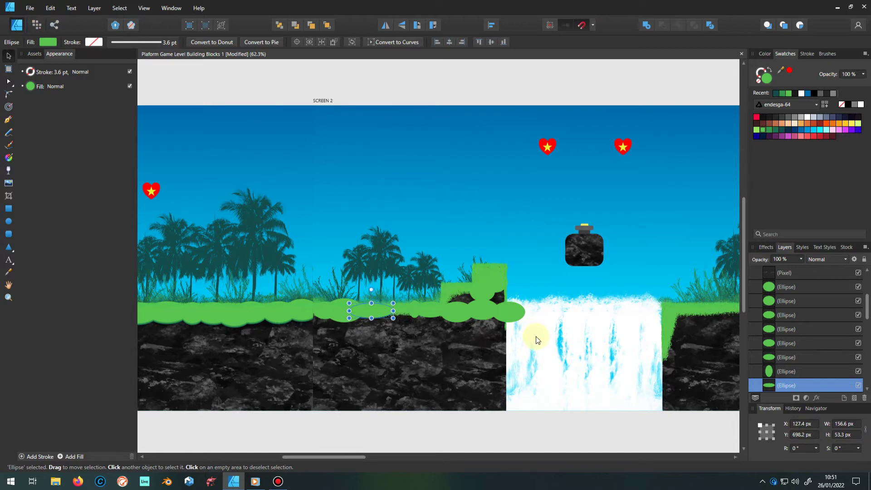
{"action": "left_click", "coordinate": [534, 336]}
{"action": "left_click", "coordinate": [772, 385]}
{"action": "scroll", "coordinate": [325, 325], "scroll_direction": "up", "scroll_amount": 3}
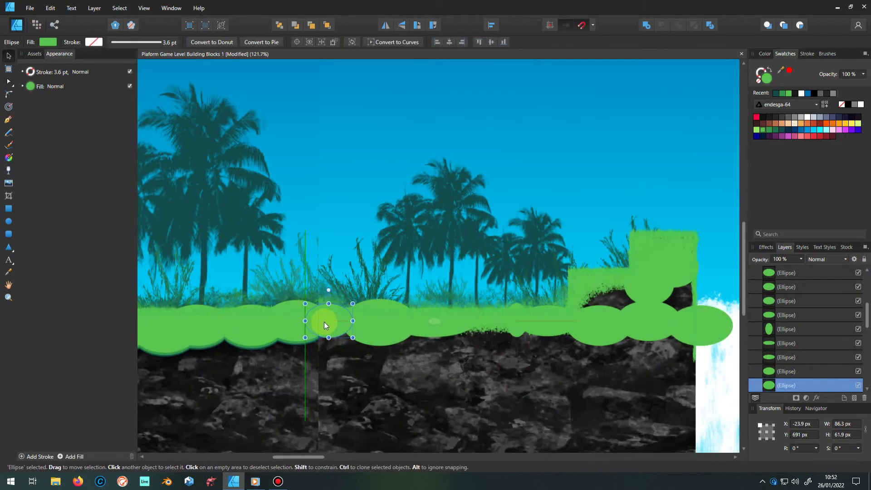
{"action": "left_click", "coordinate": [773, 330]}
{"action": "left_click", "coordinate": [601, 326]}
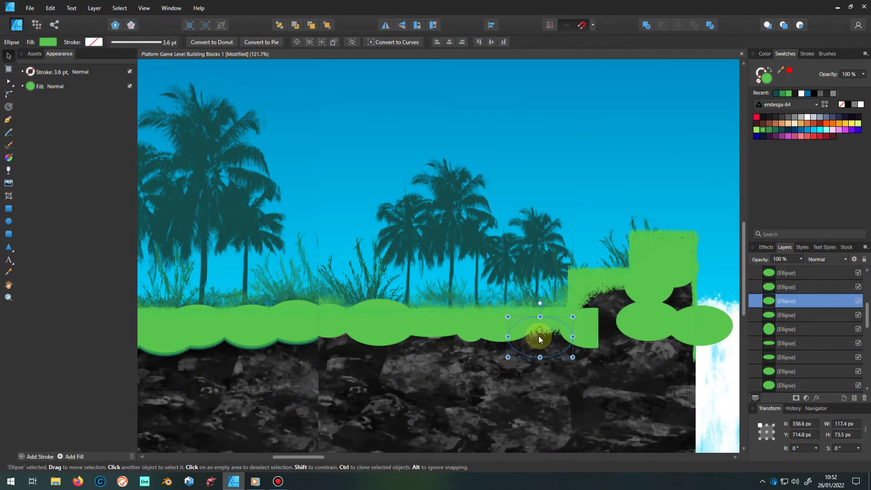
{"action": "left_click_drag", "start_coordinate": [645, 328], "coordinate": [707, 325]}
- Drop one ellipse beside the waterfall at about 30 px wide and widen another to about 117 px
{"action": "left_click", "coordinate": [786, 302]}
{"action": "left_click", "coordinate": [675, 265]}
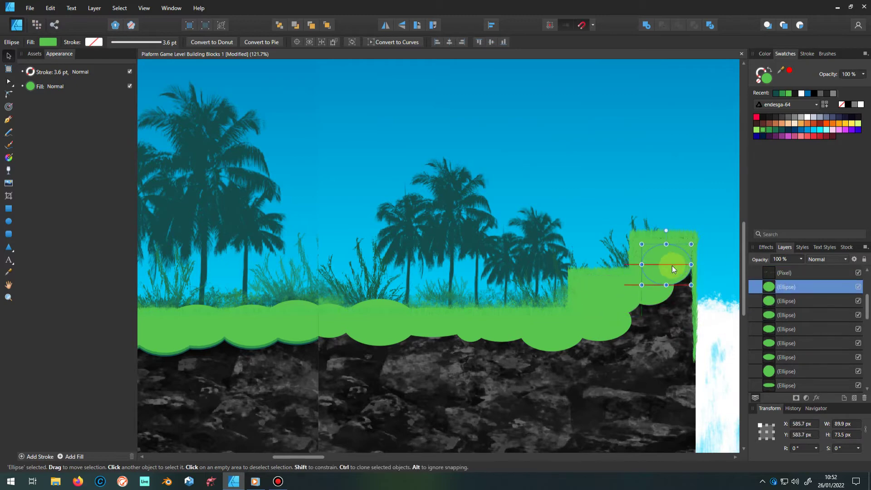
{"action": "scroll", "coordinate": [676, 266], "scroll_direction": "down", "scroll_amount": 2}
{"action": "left_click_drag", "start_coordinate": [547, 306], "coordinate": [542, 345]}
{"action": "scroll", "coordinate": [542, 345], "scroll_direction": "up", "scroll_amount": 3}
{"action": "left_click_drag", "start_coordinate": [600, 357], "coordinate": [557, 357]}
{"action": "scroll", "coordinate": [513, 267], "scroll_direction": "down", "scroll_amount": 2}
{"action": "scroll", "coordinate": [513, 266], "scroll_direction": "up", "scroll_amount": 2}
{"action": "left_click", "coordinate": [513, 267]}
{"action": "left_click_drag", "start_coordinate": [518, 297], "coordinate": [465, 300]}
- Narrow and shift more ellipses beside the waterfall, then select the whole run of grass-edge ellipses
{"action": "scroll", "coordinate": [505, 341], "scroll_direction": "down", "scroll_amount": 3}
{"action": "scroll", "coordinate": [320, 341], "scroll_direction": "down", "scroll_amount": 2}
{"action": "scroll", "coordinate": [538, 329], "scroll_direction": "up", "scroll_amount": 3}
{"action": "mouse_move", "coordinate": [530, 346]}
{"action": "left_mouse_down"}
{"action": "mouse_move", "coordinate": [542, 413]}
{"action": "mouse_move", "coordinate": [555, 415]}
{"action": "left_mouse_up"}
{"action": "scroll", "coordinate": [320, 315], "scroll_direction": "down", "scroll_amount": 2}
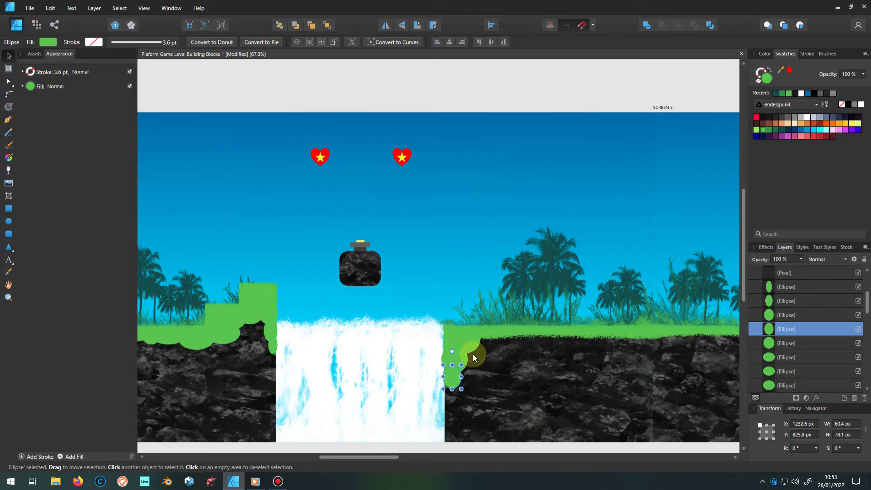
{"action": "left_click", "coordinate": [486, 342]}
{"action": "left_click_drag", "start_coordinate": [593, 347], "coordinate": [600, 348]}
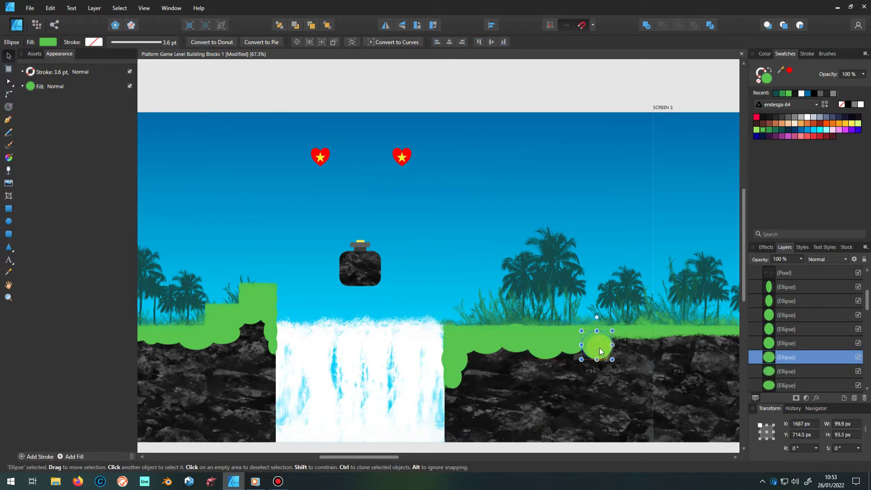
{"action": "scroll", "coordinate": [642, 341], "scroll_direction": "down", "scroll_amount": 2}
{"action": "left_click", "coordinate": [779, 290]}
{"action": "left_click", "coordinate": [769, 355], "text": "shift"}
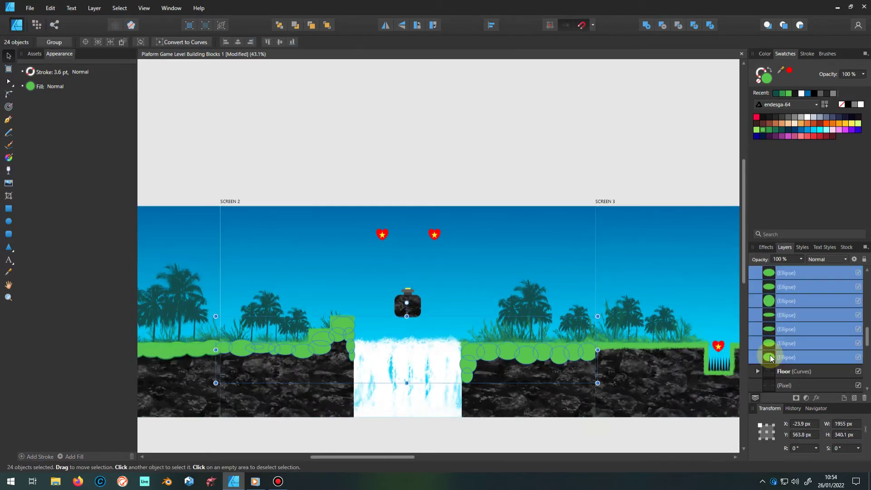
- Nudge the 24 grass-edge ellipses slightly down and group them together
{"action": "key", "text": "ctrl+g"}
{"action": "left_click", "coordinate": [757, 273]}
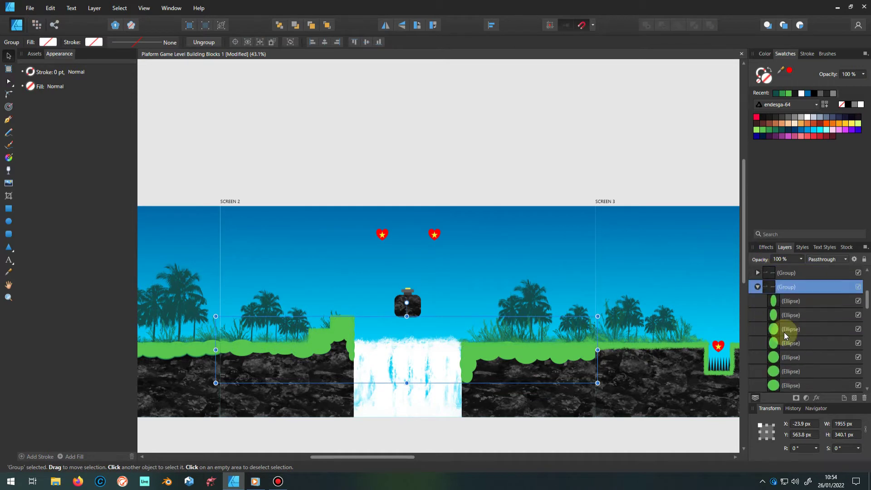
{"action": "left_click", "coordinate": [776, 372]}
{"action": "key", "text": "ctrl+a"}
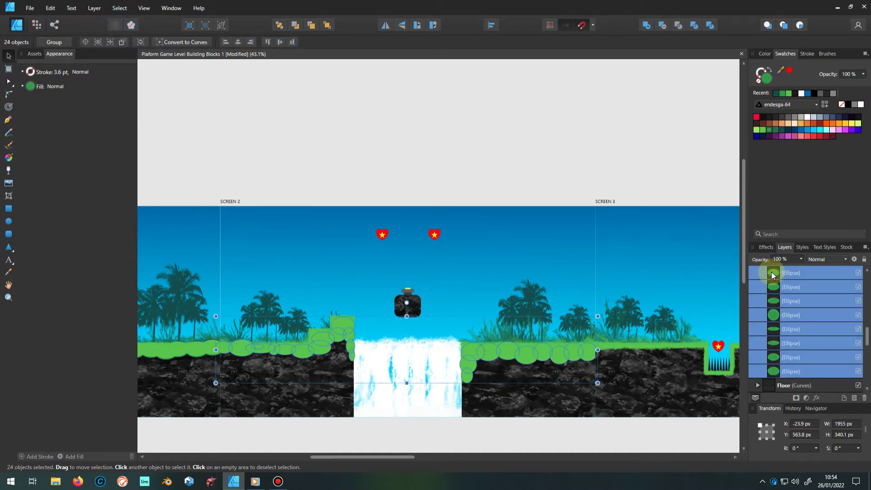
{"action": "left_click_drag", "start_coordinate": [476, 358], "coordinate": [475, 359]}
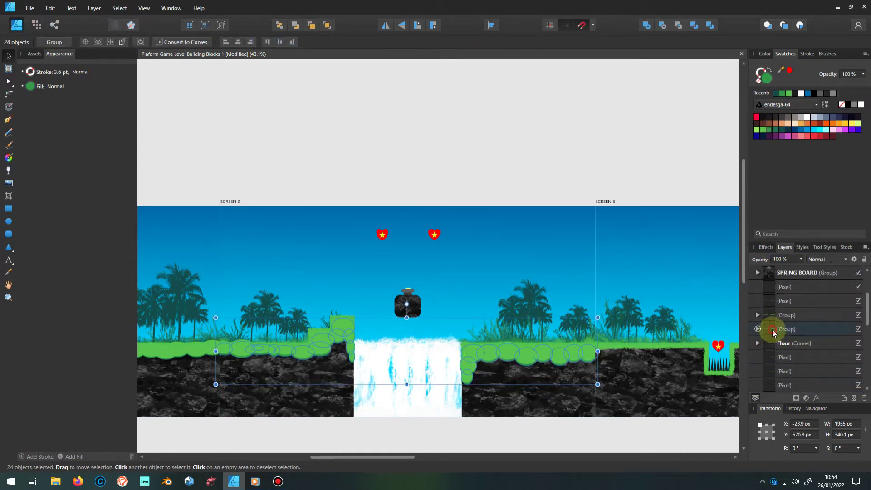
{"action": "left_click", "coordinate": [772, 329]}
{"action": "left_click", "coordinate": [787, 349]}
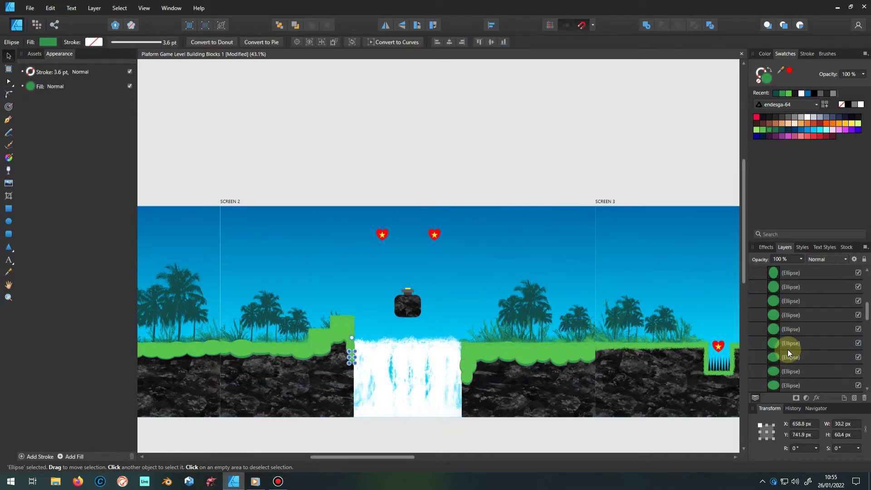
{"action": "key", "text": "ctrl+a"}
{"action": "key", "text": "ctrl+g"}
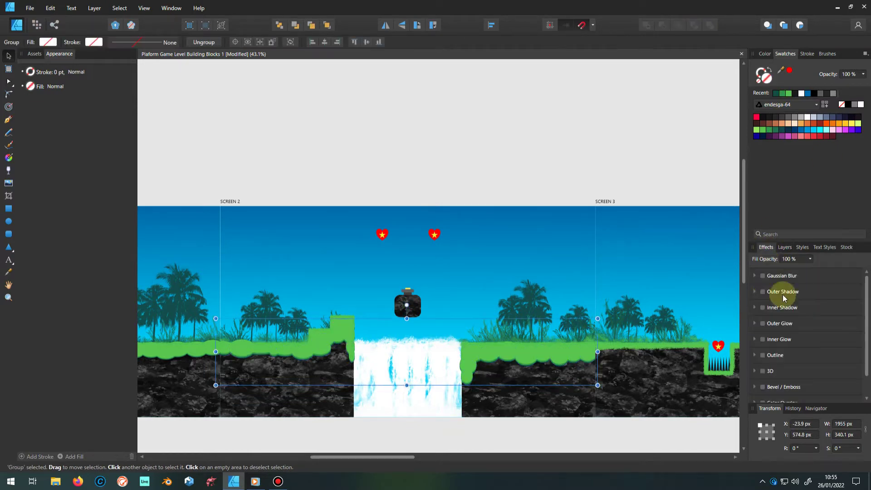
- Give the ellipse group a dark outer shadow below and name it GREEN FLOOR
{"action": "scroll", "coordinate": [249, 369], "scroll_direction": "up", "scroll_amount": 10}
{"action": "left_click_drag", "start_coordinate": [811, 337], "coordinate": [828, 333]}
{"action": "left_click", "coordinate": [784, 247]}
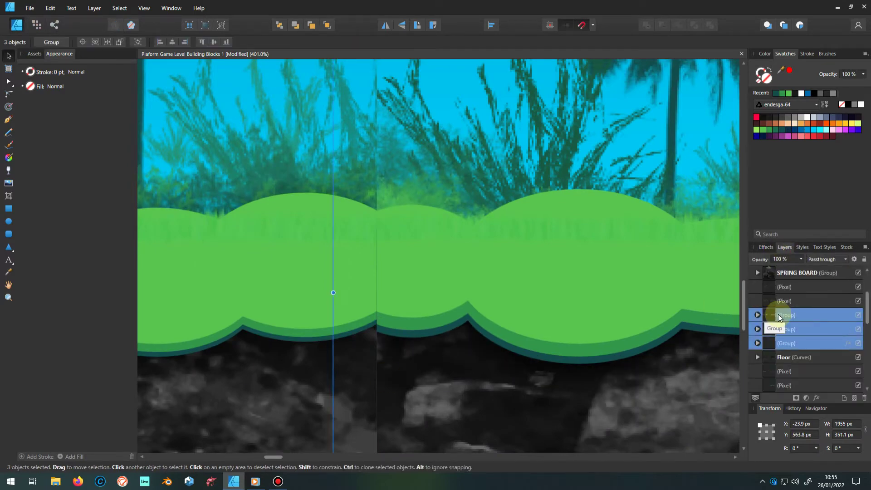
{"action": "double_click", "coordinate": [777, 314]}
{"action": "type", "text": "GREEN FLOOR"}
{"action": "key", "text": "Return"}
- Trim the group's height slightly from the bottom and select the groups inside GREEN FLOOR
{"action": "scroll", "coordinate": [318, 313], "scroll_direction": "down", "scroll_amount": 5}
{"action": "left_click_drag", "start_coordinate": [690, 334], "coordinate": [540, 331]}
{"action": "scroll", "coordinate": [686, 331], "scroll_direction": "down", "scroll_amount": 3}
{"action": "scroll", "coordinate": [526, 284], "scroll_direction": "up", "scroll_amount": 5}
{"action": "scroll", "coordinate": [526, 284], "scroll_direction": "down", "scroll_amount": 5}
{"action": "left_click", "coordinate": [758, 315]}
{"action": "left_click", "coordinate": [790, 357]}
{"action": "scroll", "coordinate": [388, 344], "scroll_direction": "up", "scroll_amount": 5}
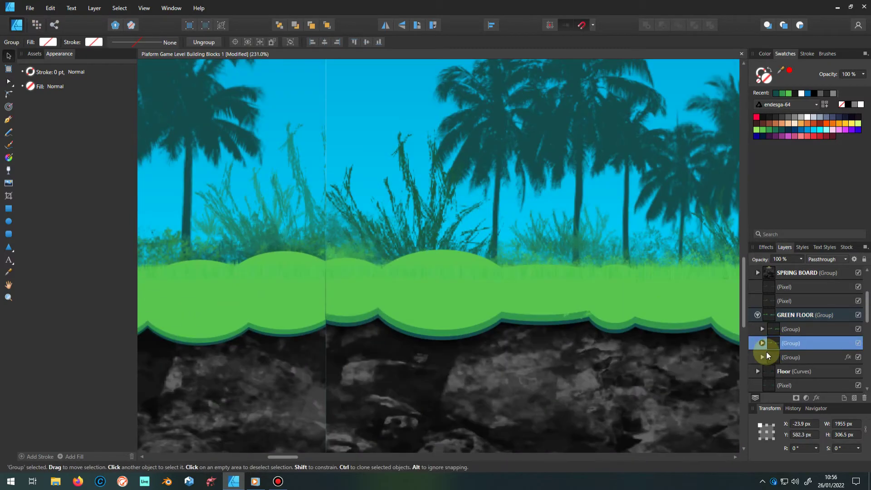
- Inspect the groups and ellipses inside GREEN FLOOR, then deselect everything
{"action": "left_click", "coordinate": [771, 344]}
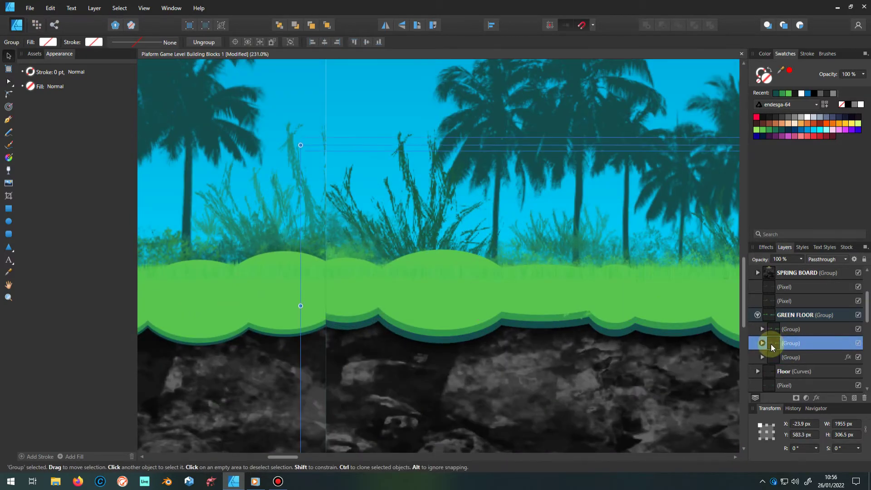
{"action": "left_click", "coordinate": [771, 330]}
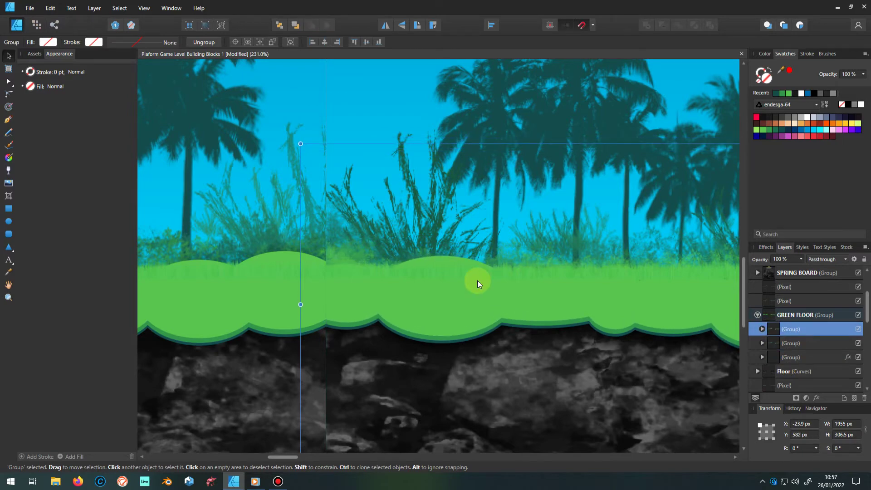
{"action": "scroll", "coordinate": [478, 284], "scroll_direction": "down", "scroll_amount": 3}
{"action": "scroll", "coordinate": [289, 294], "scroll_direction": "up", "scroll_amount": 3}
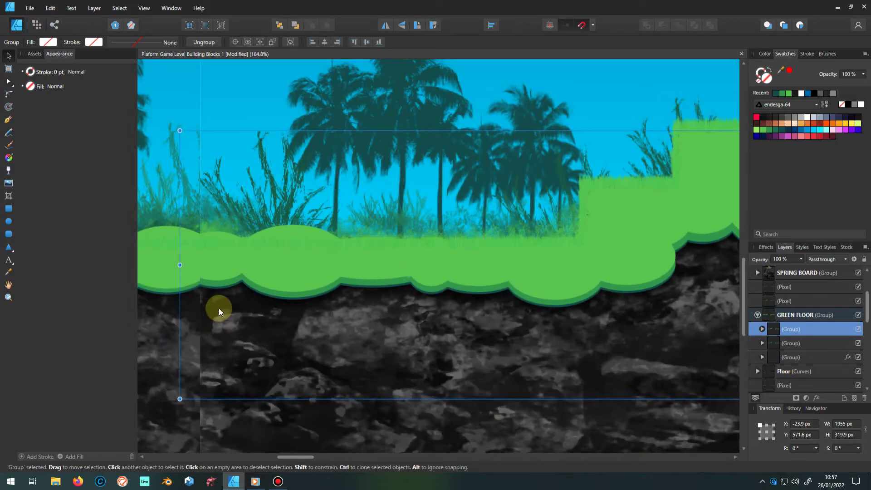
{"action": "left_click", "coordinate": [762, 328]}
{"action": "left_click", "coordinate": [782, 329]}
{"action": "scroll", "coordinate": [217, 279], "scroll_direction": "up", "scroll_amount": 2}
{"action": "scroll", "coordinate": [257, 279], "scroll_direction": "up", "scroll_amount": 2}
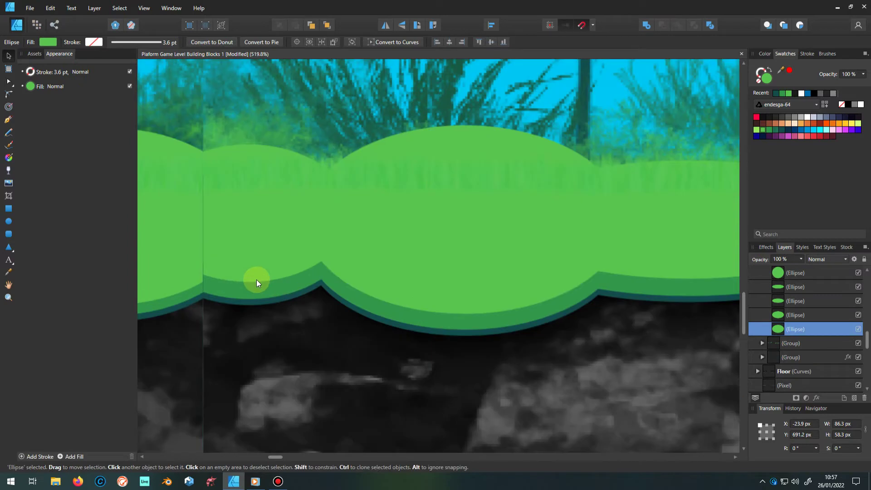
{"action": "scroll", "coordinate": [245, 290], "scroll_direction": "down", "scroll_amount": 2}
{"action": "scroll", "coordinate": [173, 280], "scroll_direction": "down", "scroll_amount": 5}
{"action": "scroll", "coordinate": [227, 305], "scroll_direction": "up", "scroll_amount": 2}
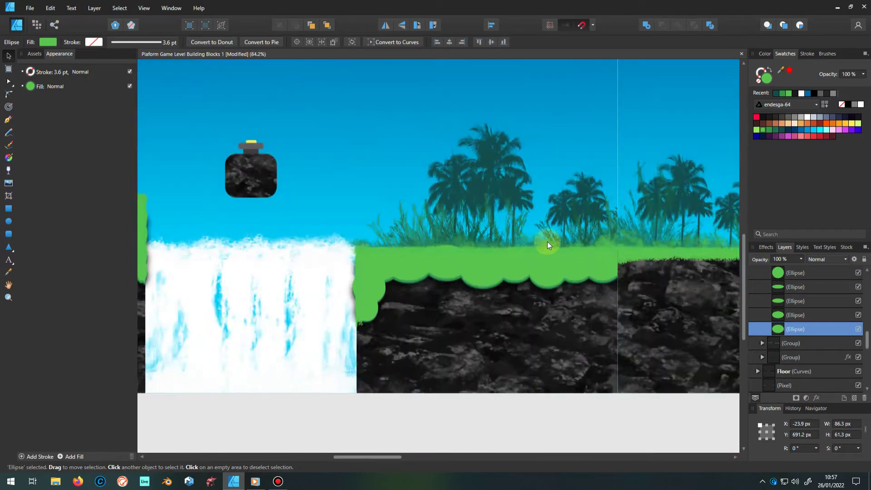
{"action": "scroll", "coordinate": [569, 255], "scroll_direction": "down", "scroll_amount": 2}
{"action": "left_click", "coordinate": [366, 341]}
- Expand GREEN FLOOR and select its run of 24 ellipses
{"action": "scroll", "coordinate": [780, 305], "scroll_direction": "up", "scroll_amount": 3}
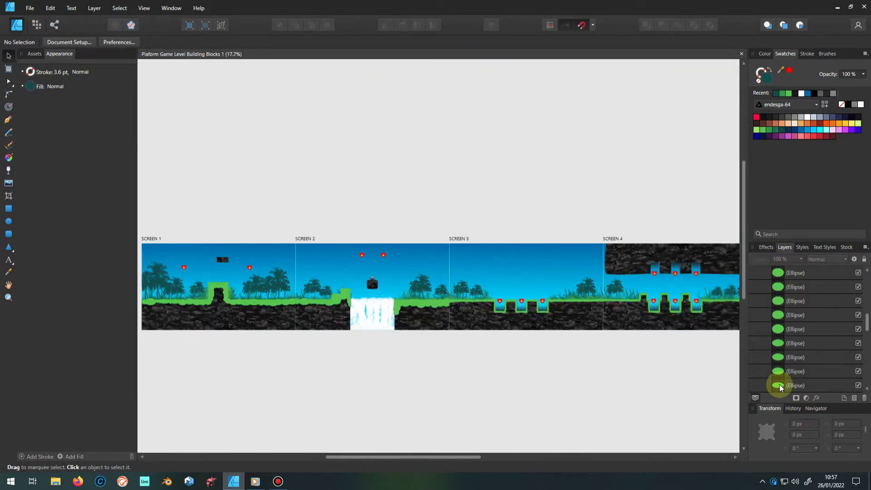
{"action": "scroll", "coordinate": [780, 362], "scroll_direction": "down", "scroll_amount": 3}
{"action": "left_click", "coordinate": [769, 275]}
{"action": "left_click", "coordinate": [757, 274]}
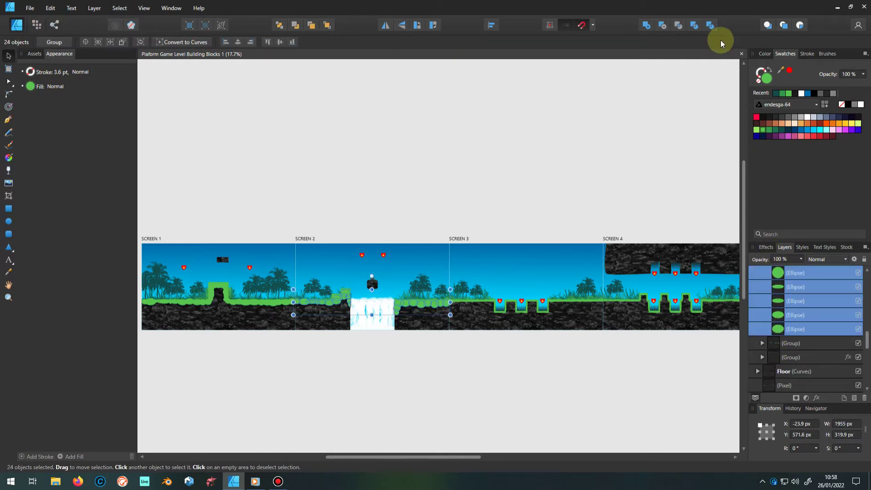
{"action": "scroll", "coordinate": [790, 327], "scroll_direction": "down", "scroll_amount": 2}
{"action": "left_click", "coordinate": [789, 327], "text": "shift"}
{"action": "scroll", "coordinate": [778, 311], "scroll_direction": "down", "scroll_amount": 2}
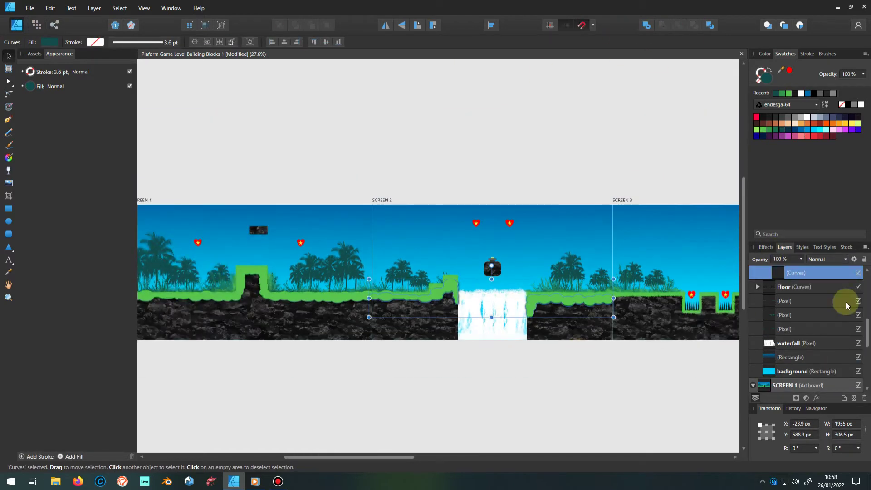
- Collapse GREEN FLOOR and the layer list, then expand the SCREEN 3 artboard's layers
{"action": "left_click", "coordinate": [763, 287]}
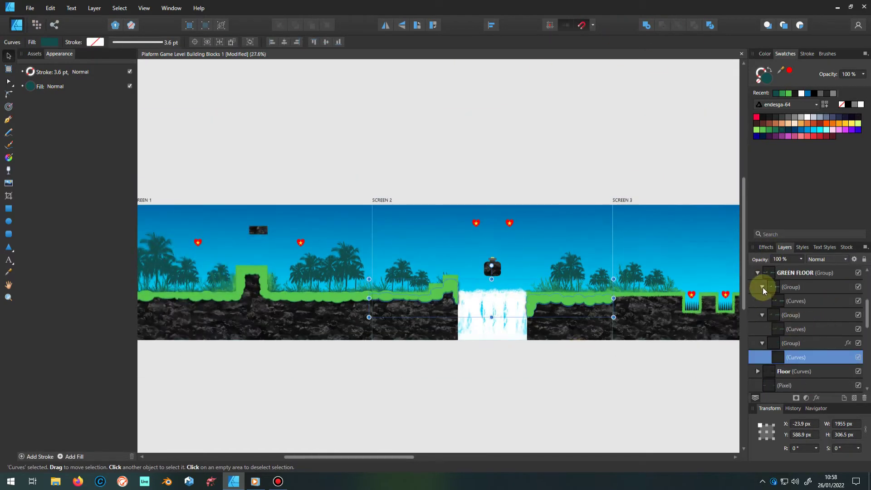
{"action": "scroll", "coordinate": [305, 358], "scroll_direction": "down", "scroll_amount": 2}
{"action": "scroll", "coordinate": [754, 315], "scroll_direction": "down", "scroll_amount": 1}
{"action": "left_click", "coordinate": [753, 315]}
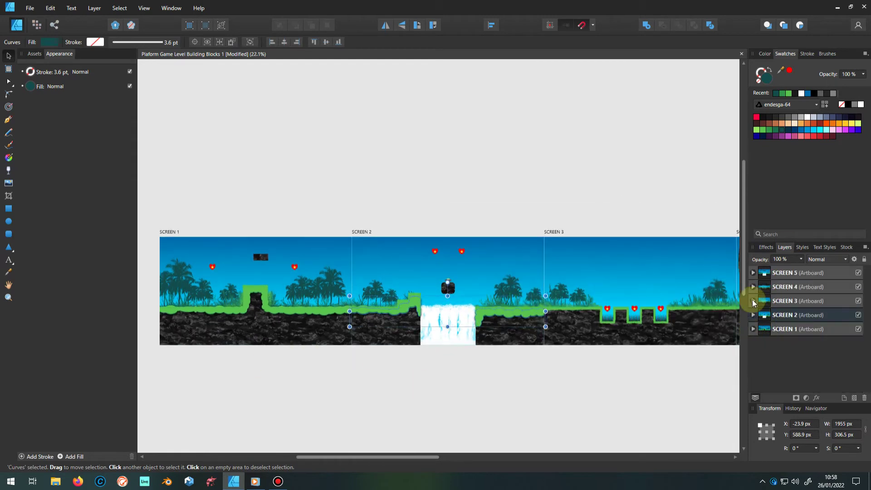
{"action": "left_click", "coordinate": [753, 287]}
- Draw a green circle at the Screen 3 grass edge and clone it along the edge, shrinking the copy
{"action": "key", "text": "m"}
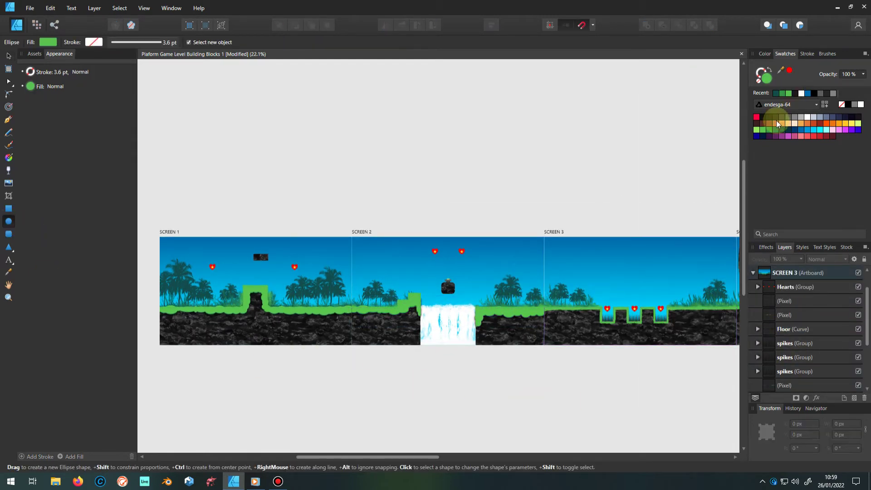
{"action": "scroll", "coordinate": [582, 316], "scroll_direction": "up", "scroll_amount": 10}
{"action": "left_click_drag", "start_coordinate": [356, 275], "coordinate": [394, 313]}
{"action": "key", "text": "v"}
{"action": "scroll", "coordinate": [366, 292], "scroll_direction": "up", "scroll_amount": 5}
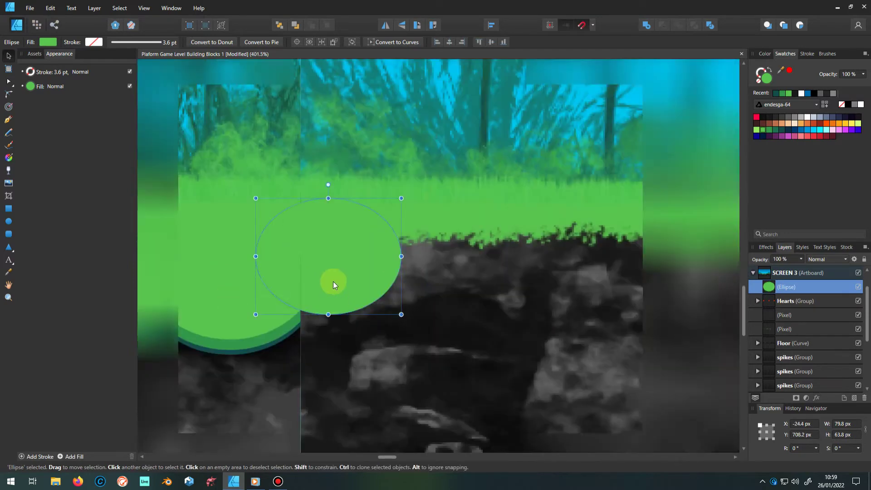
{"action": "mouse_move", "coordinate": [333, 281]}
{"action": "left_mouse_down"}
{"action": "mouse_move", "coordinate": [560, 246]}
{"action": "mouse_move", "coordinate": [592, 310]}
{"action": "left_mouse_up"}
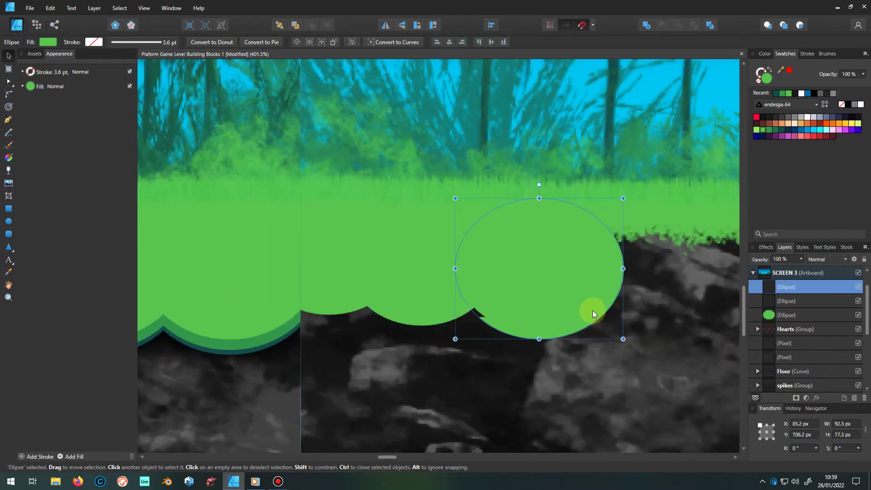
{"action": "scroll", "coordinate": [156, 295], "scroll_direction": "down", "scroll_amount": 5}
{"action": "mouse_move", "coordinate": [447, 323]}
{"action": "left_mouse_down"}
{"action": "mouse_move", "coordinate": [427, 310]}
{"action": "mouse_move", "coordinate": [508, 285]}
{"action": "left_mouse_up"}
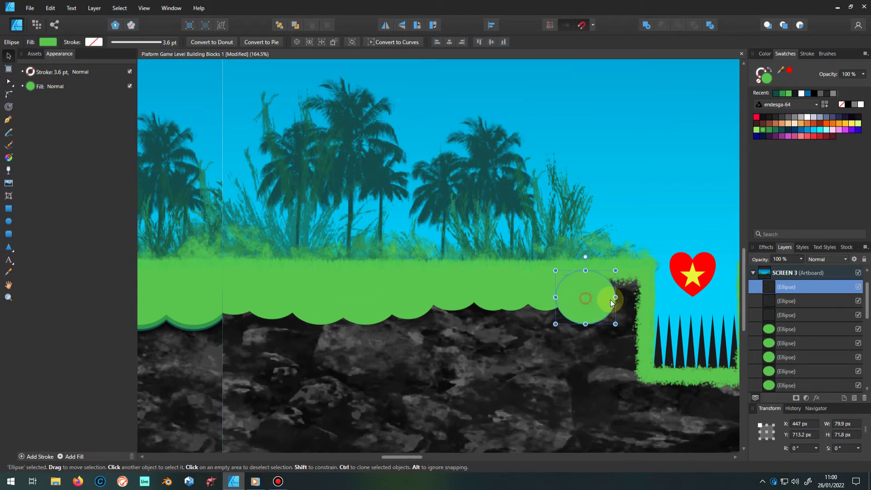
- Position and resize ellipses along the spike pit edges and under the right-hand spikes
{"action": "left_click_drag", "start_coordinate": [616, 336], "coordinate": [629, 369]}
{"action": "scroll", "coordinate": [629, 368], "scroll_direction": "down", "scroll_amount": 3}
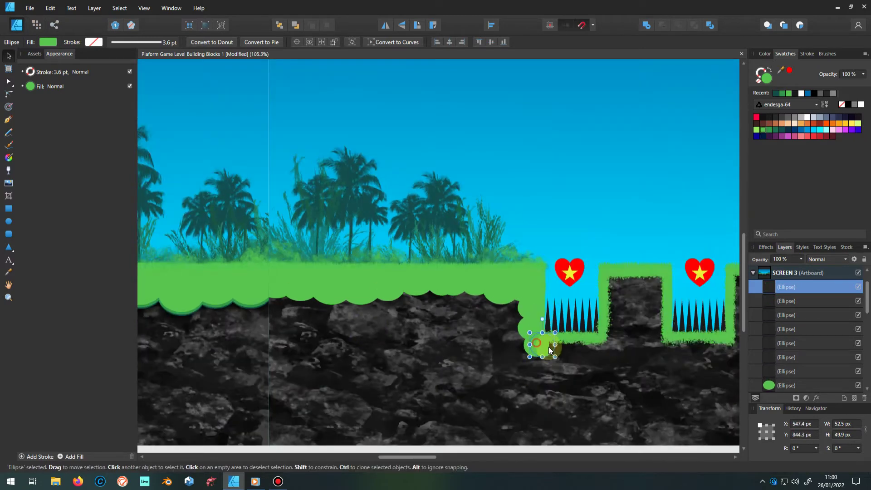
{"action": "scroll", "coordinate": [559, 364], "scroll_direction": "up", "scroll_amount": 4}
{"action": "left_click_drag", "start_coordinate": [573, 350], "coordinate": [637, 349]}
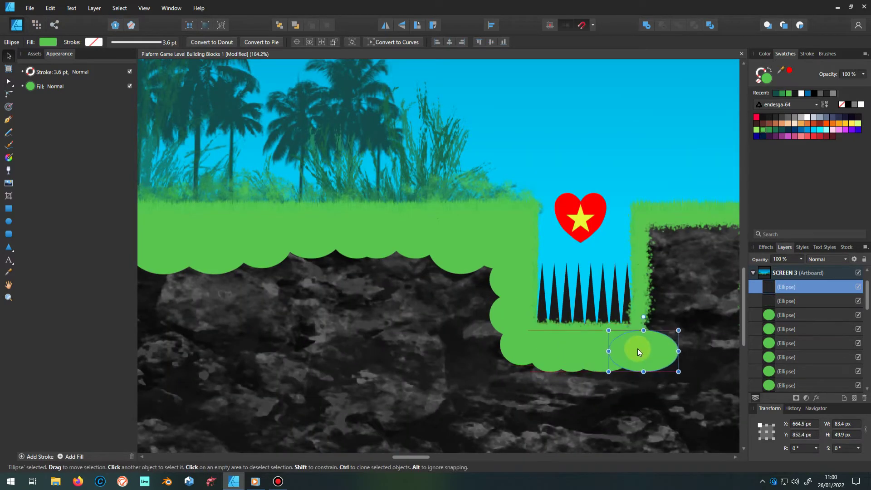
{"action": "left_click_drag", "start_coordinate": [672, 321], "coordinate": [659, 261]}
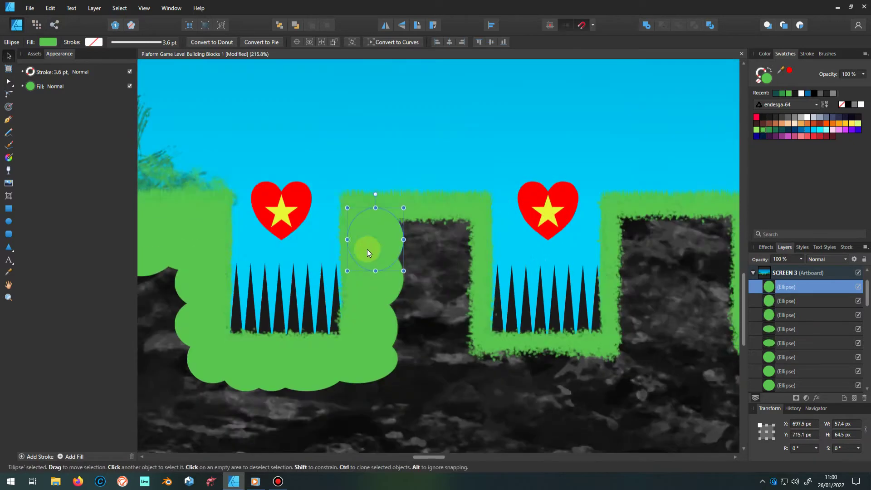
{"action": "left_click_drag", "start_coordinate": [367, 249], "coordinate": [463, 228]}
{"action": "mouse_move", "coordinate": [437, 264]}
{"action": "left_mouse_down"}
{"action": "mouse_move", "coordinate": [575, 360]}
{"action": "mouse_move", "coordinate": [638, 328]}
{"action": "mouse_move", "coordinate": [643, 334]}
{"action": "mouse_move", "coordinate": [624, 262]}
{"action": "left_mouse_up"}
{"action": "mouse_move", "coordinate": [645, 229]}
{"action": "left_mouse_down"}
{"action": "mouse_move", "coordinate": [700, 227]}
{"action": "mouse_move", "coordinate": [660, 266]}
{"action": "left_mouse_up"}
- Move ellipses under the next spikes, enlarging one to about 79 by 60 px
{"action": "scroll", "coordinate": [652, 236], "scroll_direction": "down", "scroll_amount": 2}
{"action": "scroll", "coordinate": [650, 219], "scroll_direction": "up", "scroll_amount": 2}
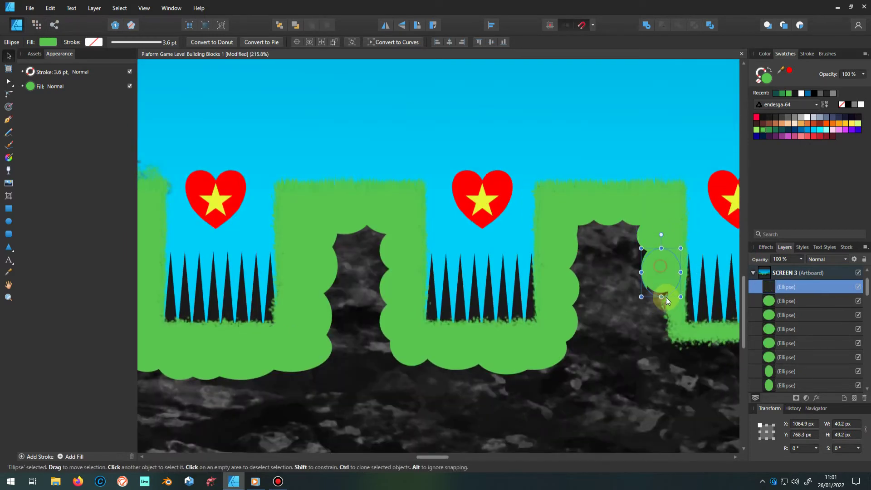
{"action": "left_click_drag", "start_coordinate": [668, 343], "coordinate": [693, 353]}
{"action": "scroll", "coordinate": [693, 352], "scroll_direction": "down", "scroll_amount": 2}
{"action": "scroll", "coordinate": [416, 342], "scroll_direction": "up", "scroll_amount": 2}
{"action": "mouse_move", "coordinate": [442, 324]}
{"action": "left_mouse_down"}
{"action": "mouse_move", "coordinate": [454, 325]}
{"action": "mouse_move", "coordinate": [494, 293]}
{"action": "mouse_move", "coordinate": [493, 203]}
{"action": "mouse_move", "coordinate": [494, 233]}
{"action": "left_mouse_up"}
{"action": "mouse_move", "coordinate": [532, 200]}
{"action": "left_mouse_down"}
{"action": "mouse_move", "coordinate": [559, 240]}
{"action": "mouse_move", "coordinate": [528, 240]}
{"action": "left_mouse_up"}
- Narrow the small ellipses under the pit to fit the floor edge
{"action": "scroll", "coordinate": [540, 220], "scroll_direction": "down", "scroll_amount": 2}
{"action": "scroll", "coordinate": [500, 216], "scroll_direction": "down", "scroll_amount": 2}
{"action": "scroll", "coordinate": [473, 263], "scroll_direction": "down", "scroll_amount": 4}
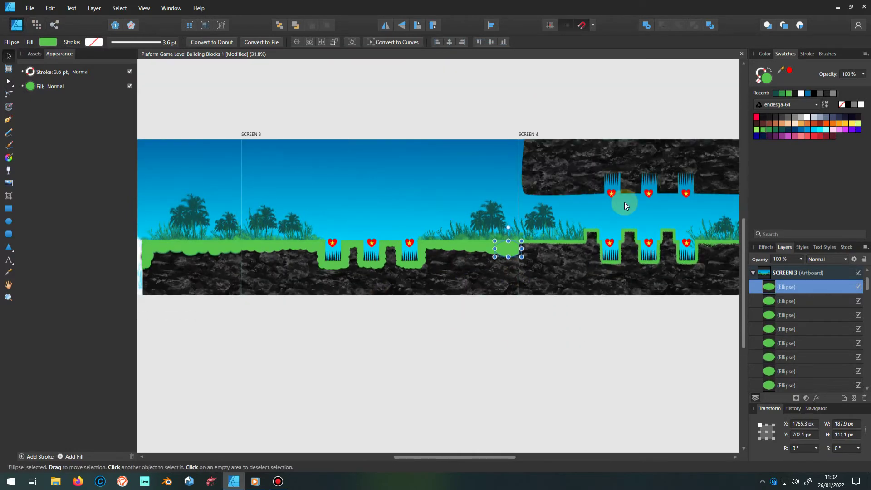
{"action": "left_click", "coordinate": [345, 253]}
{"action": "scroll", "coordinate": [345, 253], "scroll_direction": "up", "scroll_amount": 7}
{"action": "left_click_drag", "start_coordinate": [367, 274], "coordinate": [356, 274]}
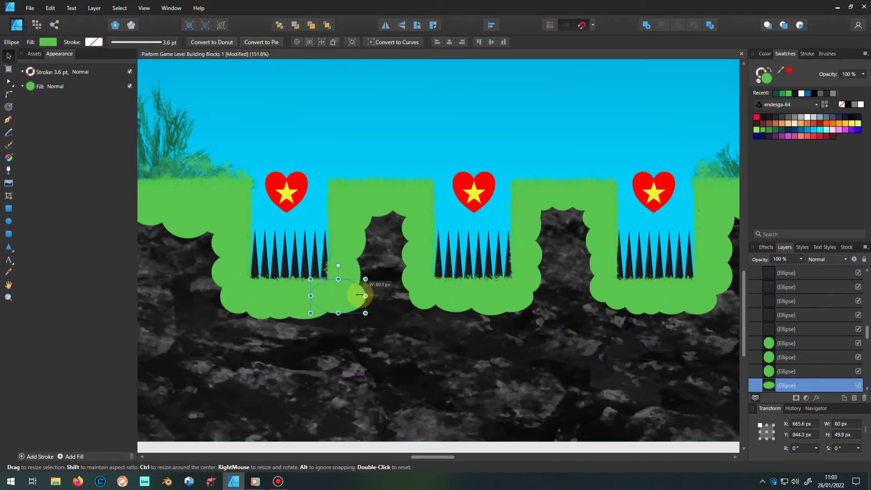
{"action": "left_click", "coordinate": [348, 229]}
{"action": "left_click_drag", "start_coordinate": [365, 239], "coordinate": [361, 238]}
{"action": "scroll", "coordinate": [360, 291], "scroll_direction": "down", "scroll_amount": 6}
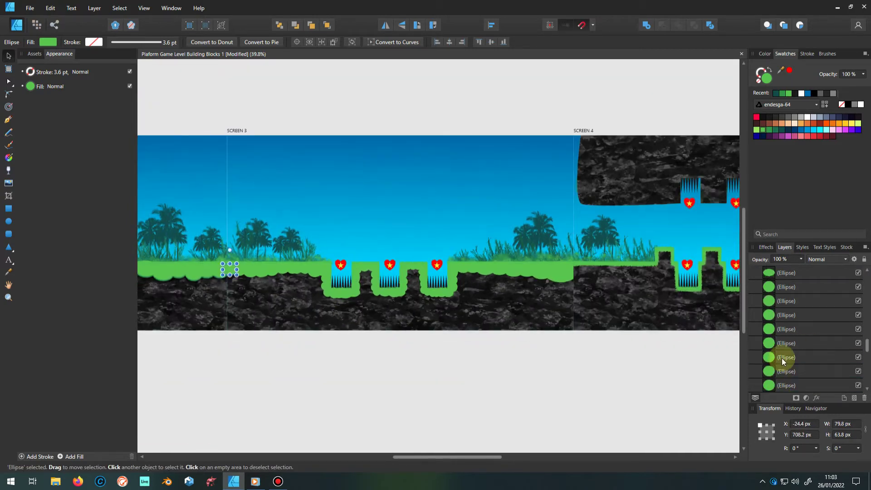
- Merge the edge ellipses and the floor into one grass floor curve with Boolean Add
{"action": "left_click", "coordinate": [783, 298], "text": "shift"}
{"action": "left_click", "coordinate": [646, 25]}
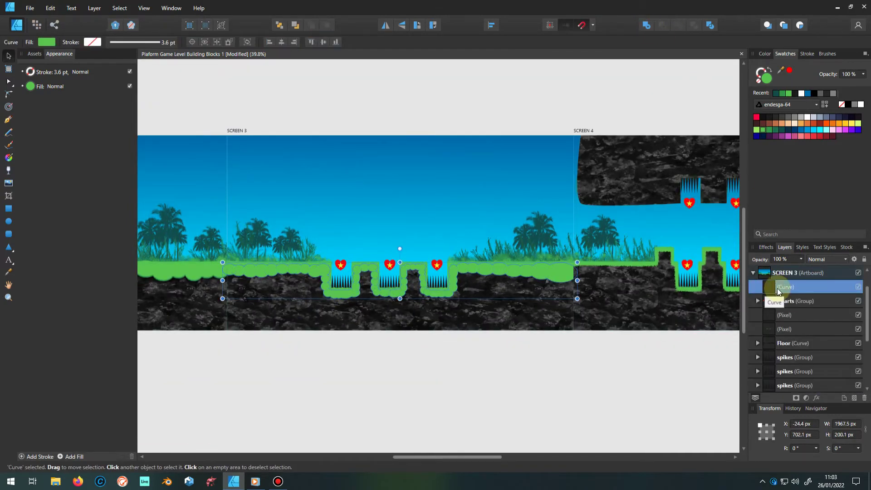
{"action": "left_click", "coordinate": [780, 301]}
{"action": "scroll", "coordinate": [225, 275], "scroll_direction": "up", "scroll_amount": 10}
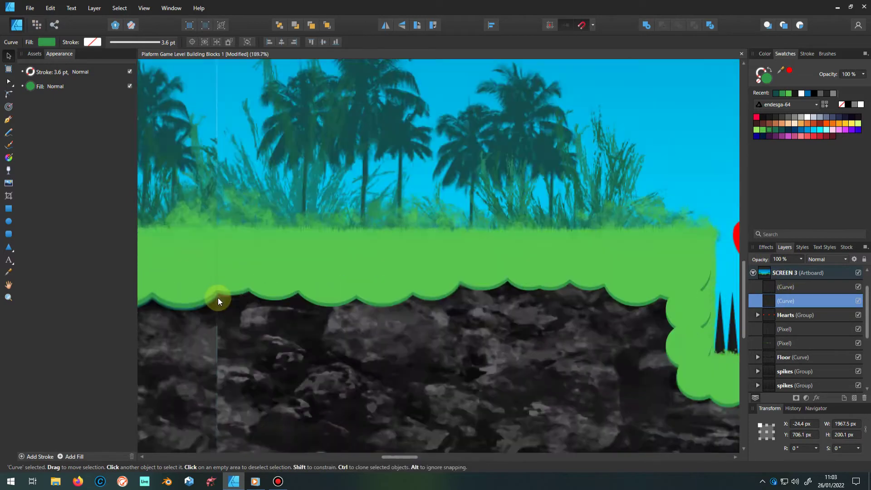
- Add a dark teal copy of the floor, nudged down and sent behind the green floor
{"action": "key", "text": "ctrl+j"}
{"action": "left_click", "coordinate": [776, 93]}
{"action": "key", "text": "Down"}
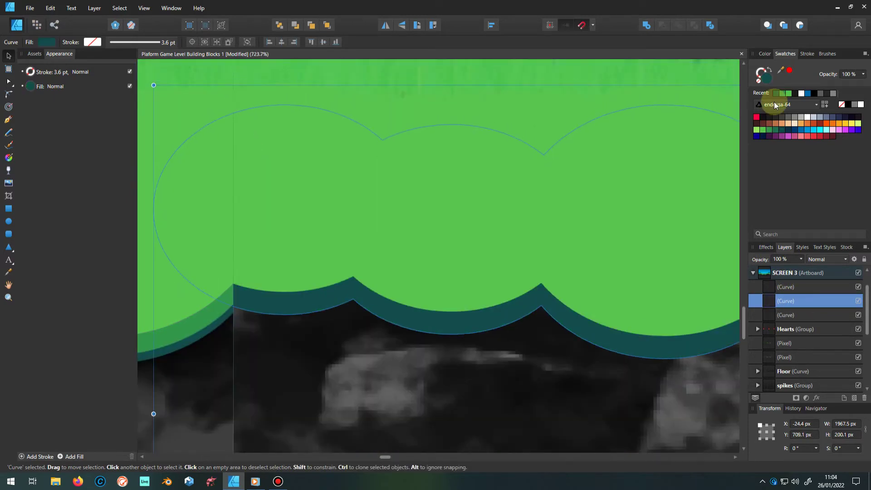
{"action": "left_click", "coordinate": [295, 26]}
{"action": "scroll", "coordinate": [251, 385], "scroll_direction": "down", "scroll_amount": 10}
- Group the three floor curves as GREEN FLOOR and move it below the pixel layers
{"action": "left_click", "coordinate": [770, 286], "text": "shift"}
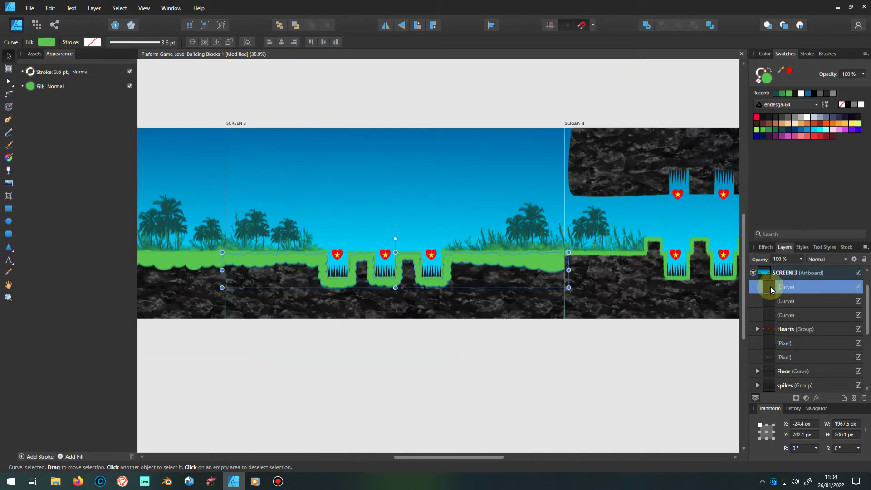
{"action": "key", "text": "ctrl+g"}
{"action": "double_click", "coordinate": [786, 287]}
{"action": "type", "text": "GREEN FLOOR"}
{"action": "key", "text": "Return"}
{"action": "left_click_drag", "start_coordinate": [780, 287], "coordinate": [781, 336]}
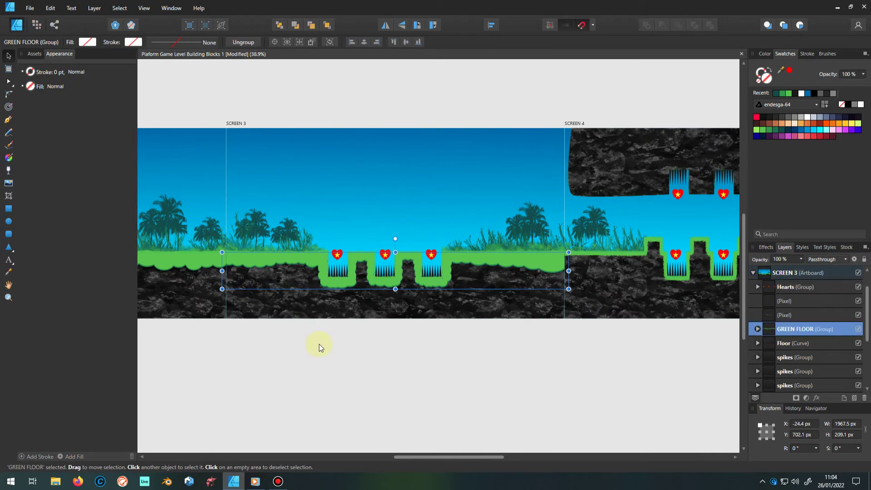
{"action": "left_click", "coordinate": [314, 336]}
{"action": "scroll", "coordinate": [358, 327], "scroll_direction": "down", "scroll_amount": 2}
{"action": "scroll", "coordinate": [358, 326], "scroll_direction": "up", "scroll_amount": 4}
- Draw a green ellipse on Screen 4's grass edge and clone it along the floor
{"action": "left_click", "coordinate": [758, 287]}
{"action": "left_click", "coordinate": [8, 221]}
{"action": "left_click_drag", "start_coordinate": [263, 283], "coordinate": [291, 313]}
{"action": "left_click", "coordinate": [789, 93]}
{"action": "scroll", "coordinate": [272, 313], "scroll_direction": "up", "scroll_amount": 6}
{"action": "key", "text": "v"}
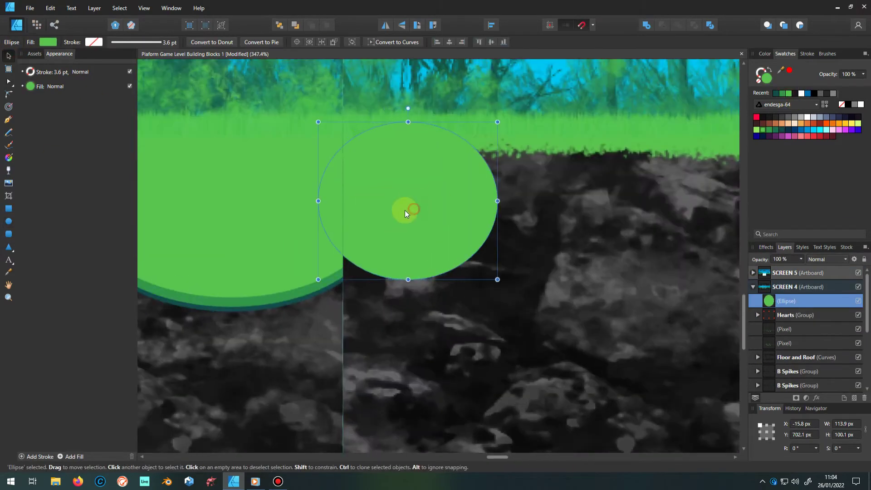
{"action": "left_click_drag", "start_coordinate": [414, 208], "coordinate": [530, 209]}
{"action": "scroll", "coordinate": [126, 324], "scroll_direction": "down", "scroll_amount": 3}
{"action": "mouse_move", "coordinate": [331, 305]}
{"action": "left_mouse_down"}
{"action": "mouse_move", "coordinate": [326, 275]}
{"action": "mouse_move", "coordinate": [523, 258]}
{"action": "left_mouse_up"}
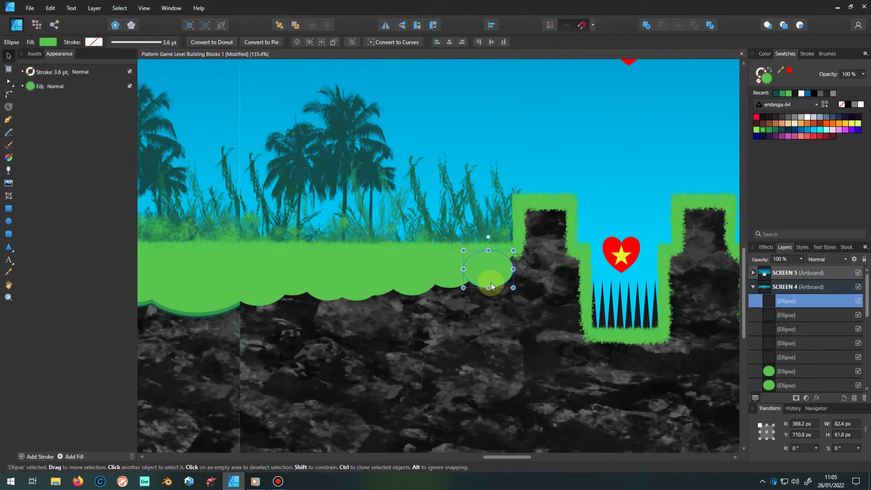
- Resize ellipse clones over the first pillar top and down the cave wall
{"action": "scroll", "coordinate": [523, 258], "scroll_direction": "up", "scroll_amount": 3}
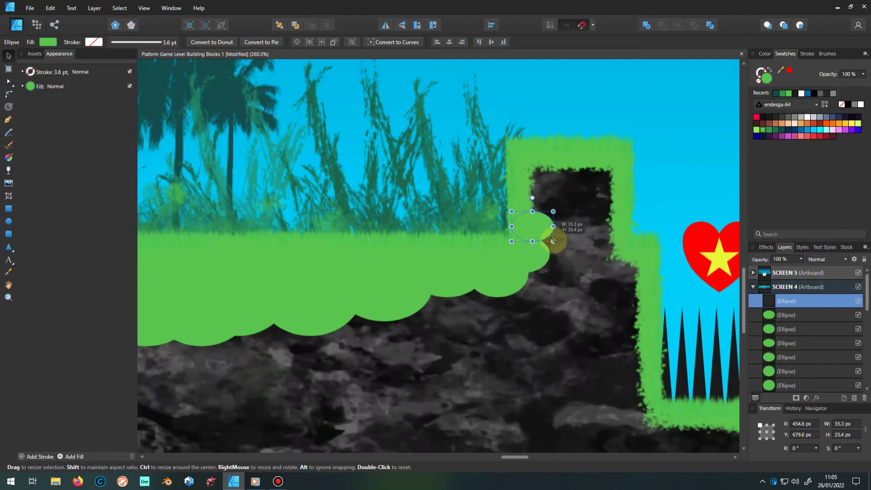
{"action": "left_click_drag", "start_coordinate": [532, 249], "coordinate": [530, 173]}
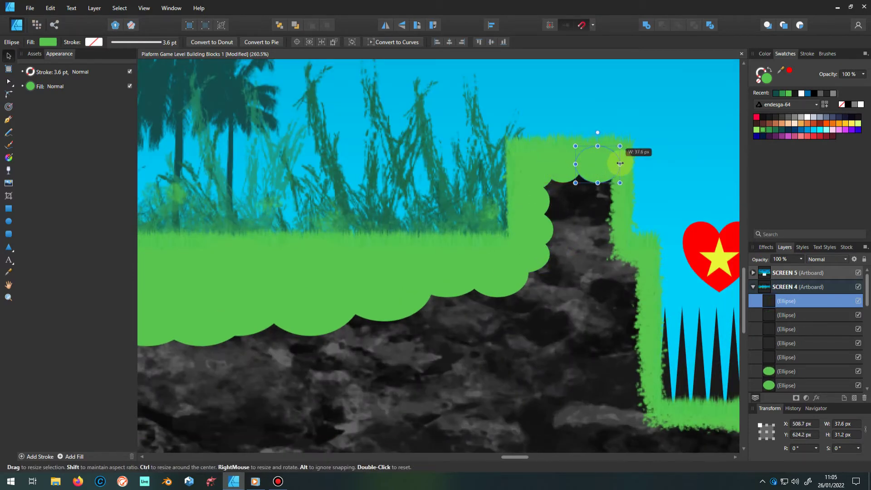
{"action": "left_click_drag", "start_coordinate": [591, 170], "coordinate": [614, 214]}
{"action": "left_click_drag", "start_coordinate": [620, 257], "coordinate": [612, 318]}
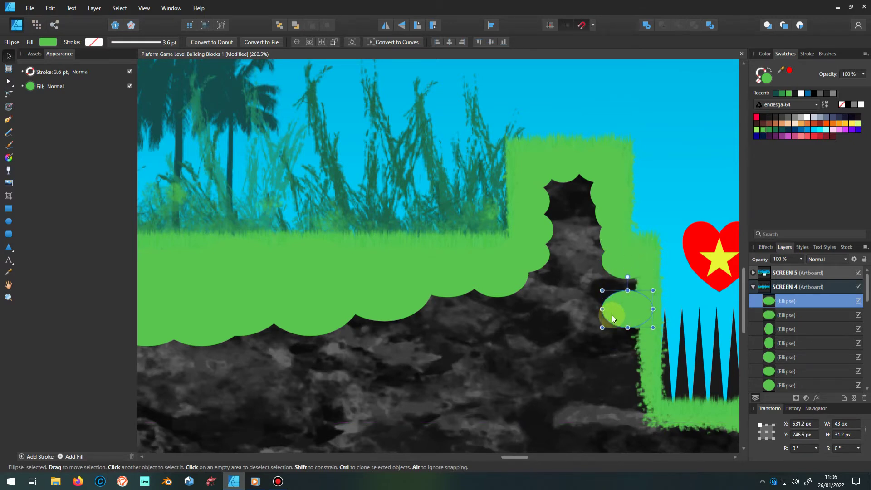
{"action": "left_click_drag", "start_coordinate": [635, 290], "coordinate": [612, 314]}
{"action": "scroll", "coordinate": [342, 263], "scroll_direction": "down", "scroll_amount": 5}
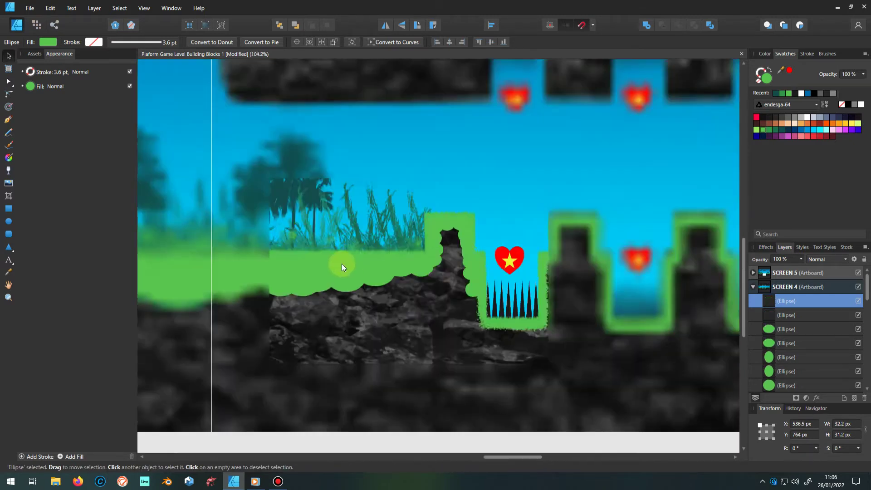
{"action": "scroll", "coordinate": [437, 285], "scroll_direction": "up", "scroll_amount": 2}
- Line the pit edges, spikes, pillar corners and pit bottom corners with more ellipse clones
{"action": "left_click_drag", "start_coordinate": [436, 285], "coordinate": [446, 322]}
{"action": "left_click_drag", "start_coordinate": [524, 361], "coordinate": [562, 284]}
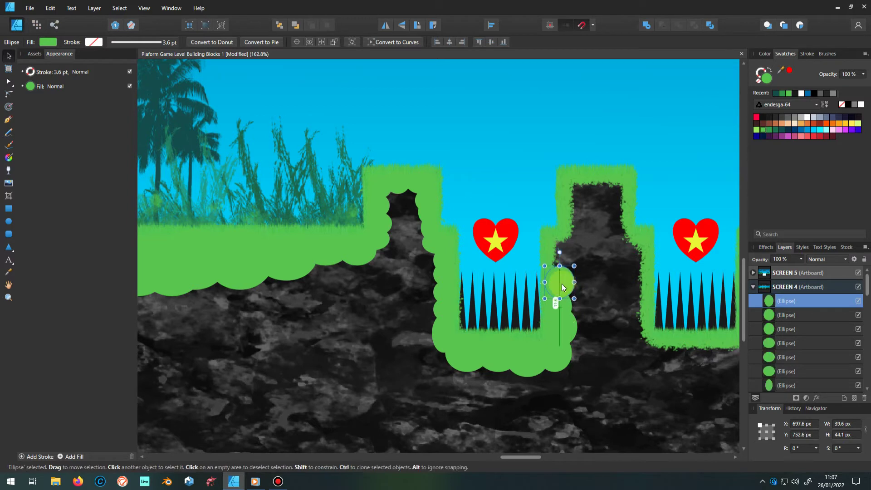
{"action": "left_click_drag", "start_coordinate": [562, 287], "coordinate": [579, 222]}
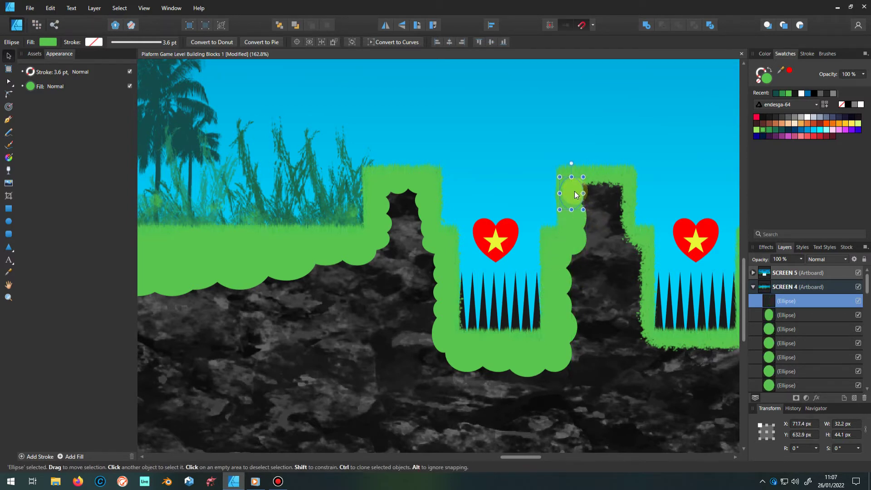
{"action": "left_click_drag", "start_coordinate": [609, 184], "coordinate": [622, 226]}
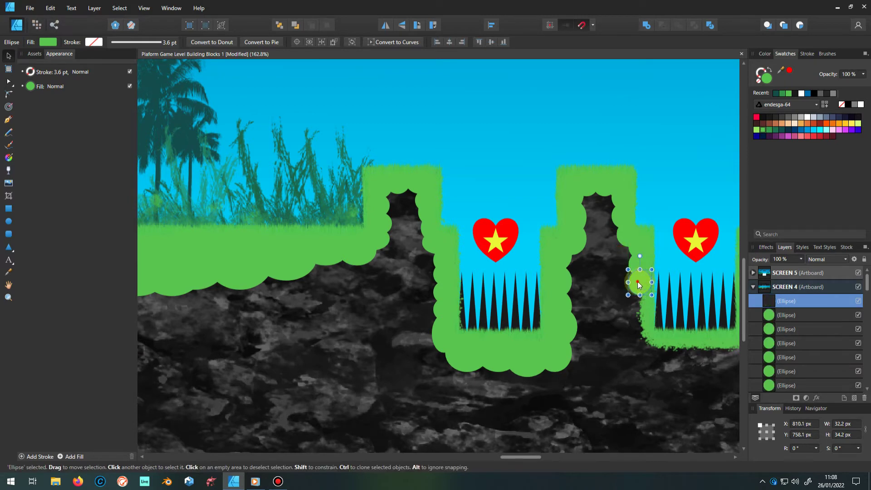
{"action": "mouse_move", "coordinate": [641, 283]}
{"action": "left_mouse_down"}
{"action": "mouse_move", "coordinate": [663, 345]}
{"action": "mouse_move", "coordinate": [663, 374]}
{"action": "left_mouse_up"}
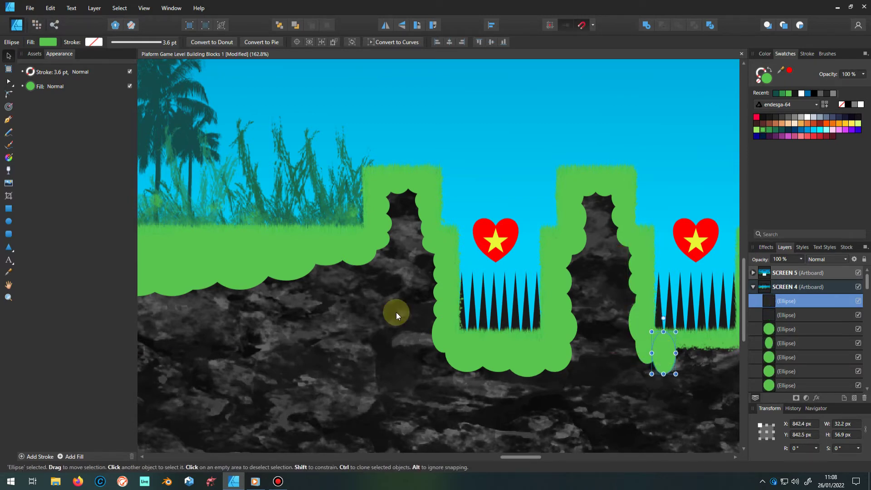
{"action": "scroll", "coordinate": [475, 280], "scroll_direction": "up", "scroll_amount": 1}
{"action": "left_click_drag", "start_coordinate": [589, 323], "coordinate": [640, 226]}
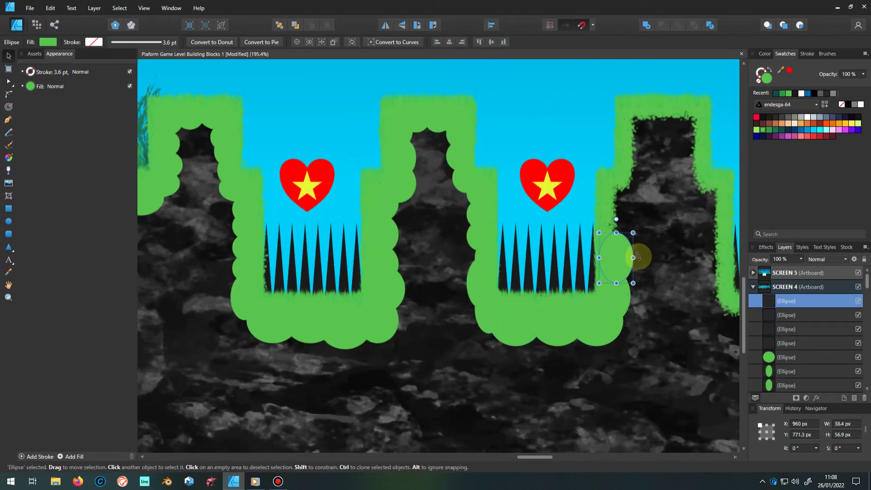
{"action": "mouse_move", "coordinate": [618, 207]}
{"action": "left_mouse_down"}
{"action": "mouse_move", "coordinate": [645, 193]}
{"action": "mouse_move", "coordinate": [668, 122]}
{"action": "left_mouse_up"}
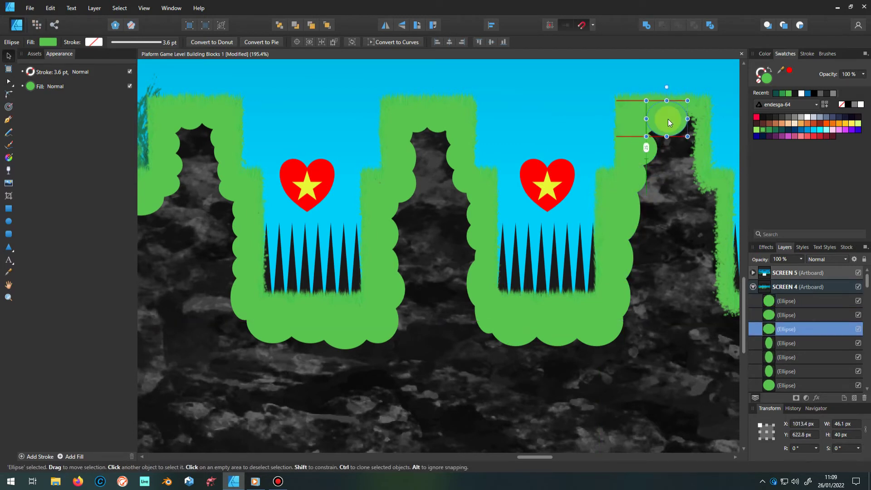
{"action": "left_click_drag", "start_coordinate": [692, 150], "coordinate": [698, 177]}
{"action": "left_click_drag", "start_coordinate": [717, 237], "coordinate": [554, 282]}
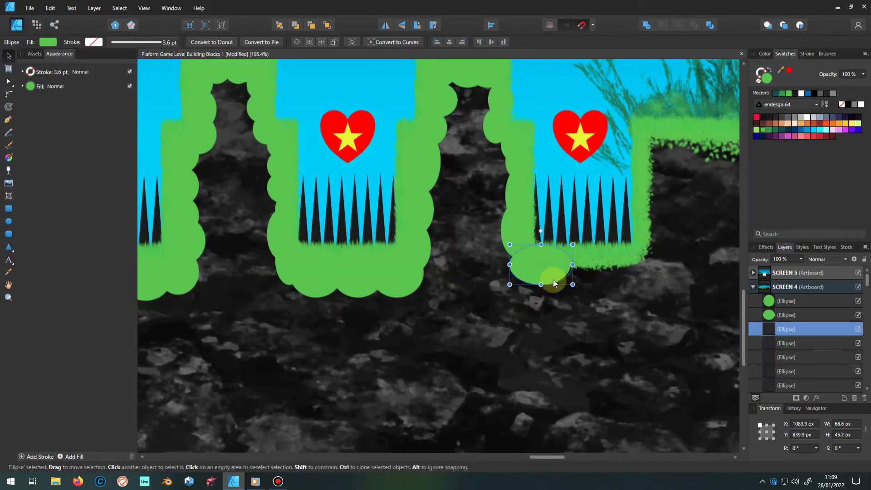
- Add ellipses where the pit meets the floor and along the flat grass edge
{"action": "scroll", "coordinate": [619, 266], "scroll_direction": "up", "scroll_amount": 1}
{"action": "mouse_move", "coordinate": [618, 266]}
{"action": "left_mouse_down"}
{"action": "mouse_move", "coordinate": [402, 291]}
{"action": "mouse_move", "coordinate": [403, 265]}
{"action": "left_mouse_up"}
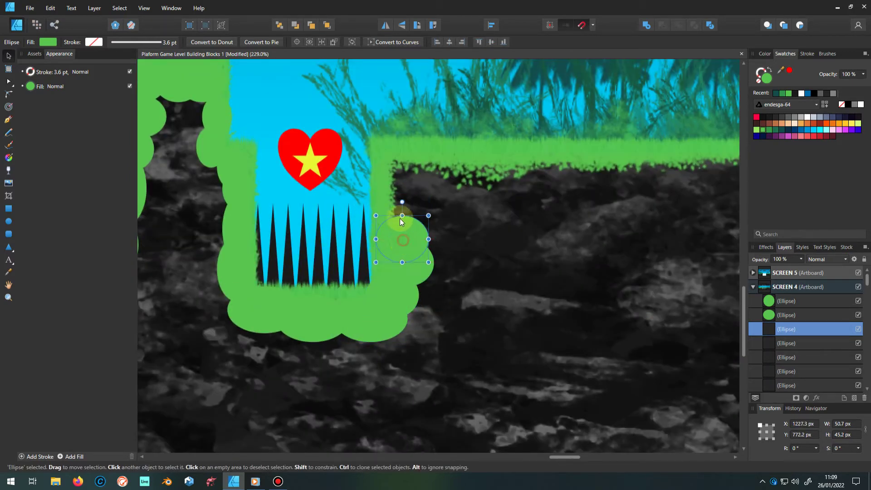
{"action": "left_click_drag", "start_coordinate": [400, 221], "coordinate": [497, 181]}
{"action": "scroll", "coordinate": [360, 240], "scroll_direction": "down", "scroll_amount": 7}
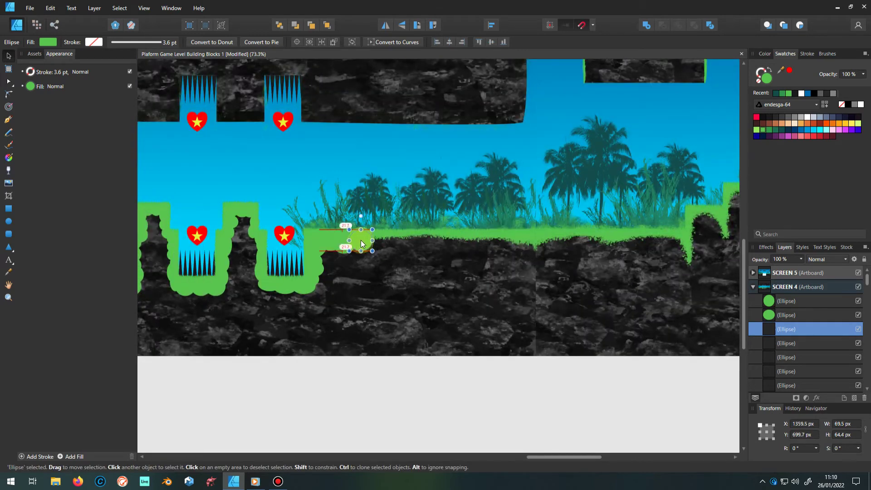
{"action": "scroll", "coordinate": [360, 241], "scroll_direction": "up", "scroll_amount": 3}
{"action": "left_click_drag", "start_coordinate": [418, 269], "coordinate": [534, 265]}
{"action": "left_click_drag", "start_coordinate": [455, 269], "coordinate": [498, 271]}
{"action": "scroll", "coordinate": [519, 265], "scroll_direction": "down", "scroll_amount": 5}
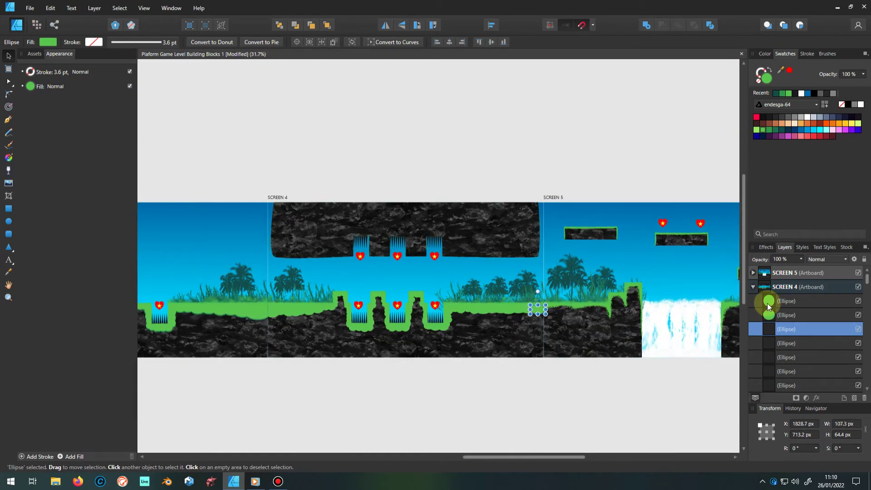
- Merge all Screen 4 ellipses into one curve and give it a darker recent fill
{"action": "scroll", "coordinate": [783, 317], "scroll_direction": "down", "scroll_amount": 3}
{"action": "left_click", "coordinate": [784, 358]}
{"action": "left_click", "coordinate": [781, 355], "text": "shift"}
{"action": "left_click", "coordinate": [647, 25]}
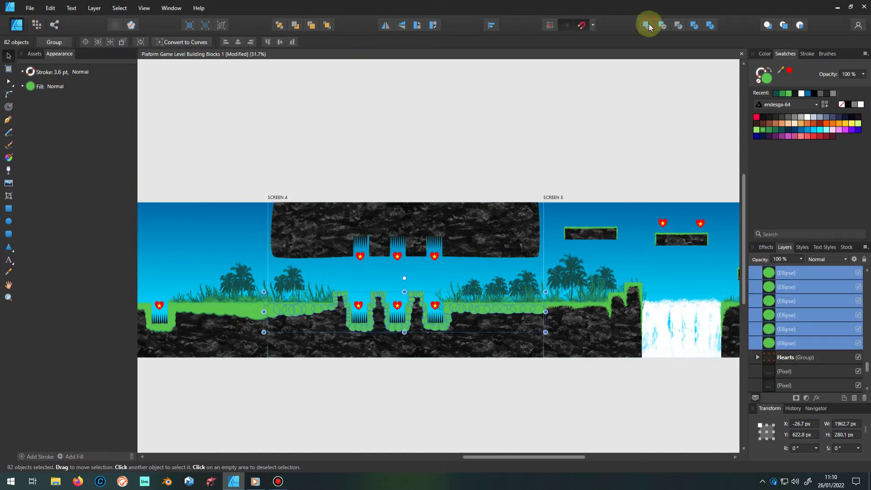
{"action": "left_click", "coordinate": [775, 287]}
{"action": "left_click", "coordinate": [788, 94]}
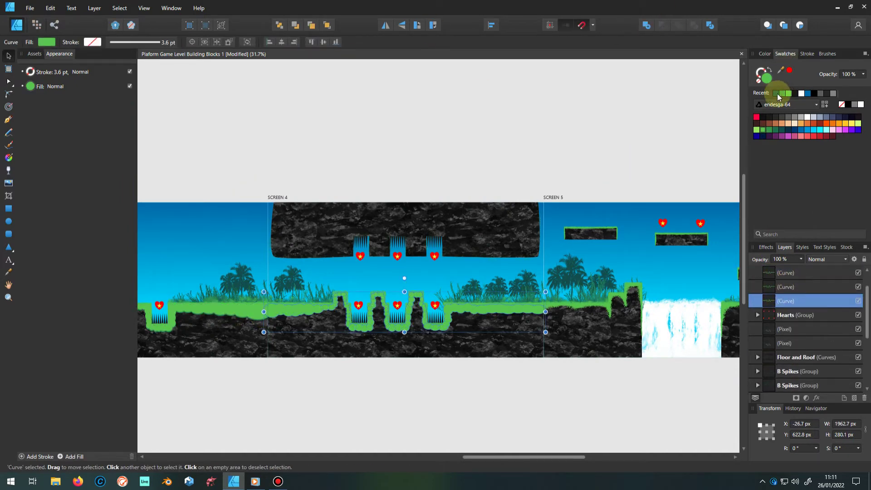
{"action": "scroll", "coordinate": [312, 361], "scroll_direction": "up", "scroll_amount": 5}
{"action": "scroll", "coordinate": [364, 346], "scroll_direction": "up", "scroll_amount": 5}
- Duplicate the shadow curve and delete the extra curve copies
{"action": "left_click", "coordinate": [774, 301]}
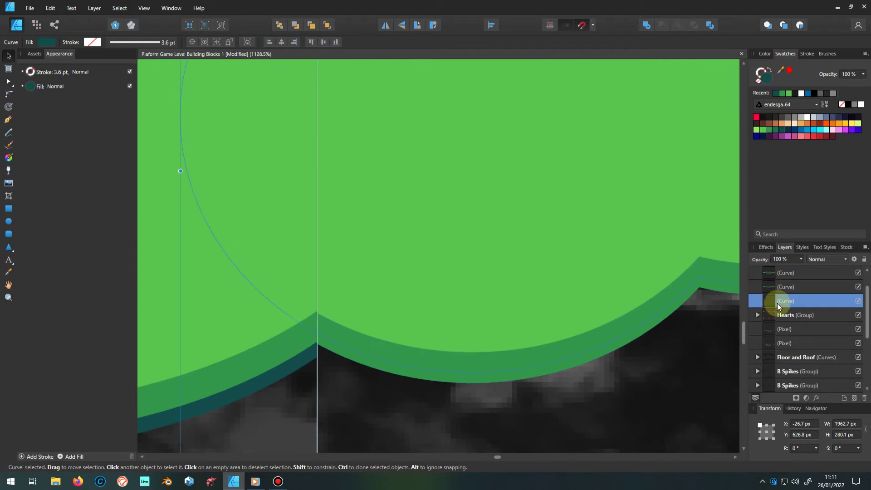
{"action": "scroll", "coordinate": [319, 349], "scroll_direction": "up", "scroll_amount": 3}
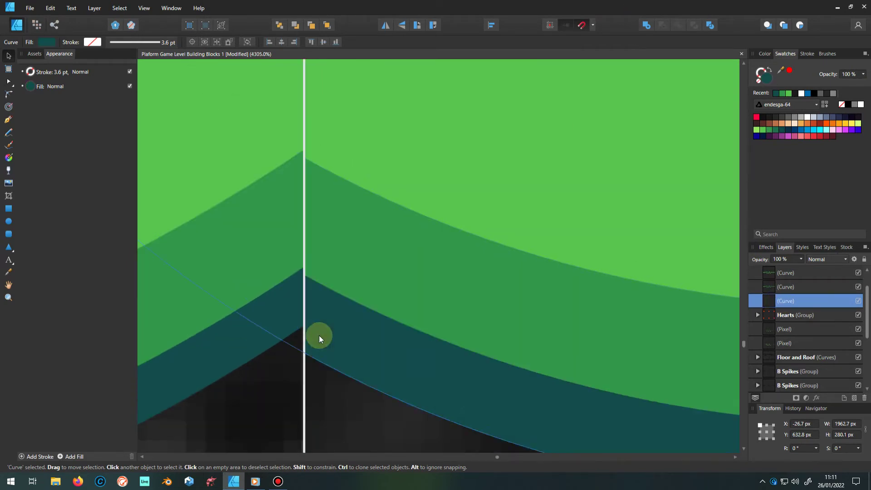
{"action": "left_click_drag", "start_coordinate": [357, 336], "coordinate": [357, 339]}
{"action": "scroll", "coordinate": [307, 338], "scroll_direction": "up", "scroll_amount": 4}
{"action": "key", "text": "Delete"}
- Group the green and shadow edge curves together as GREEN FLOOR
{"action": "left_click", "coordinate": [673, 254]}
{"action": "scroll", "coordinate": [333, 231], "scroll_direction": "down", "scroll_amount": 1}
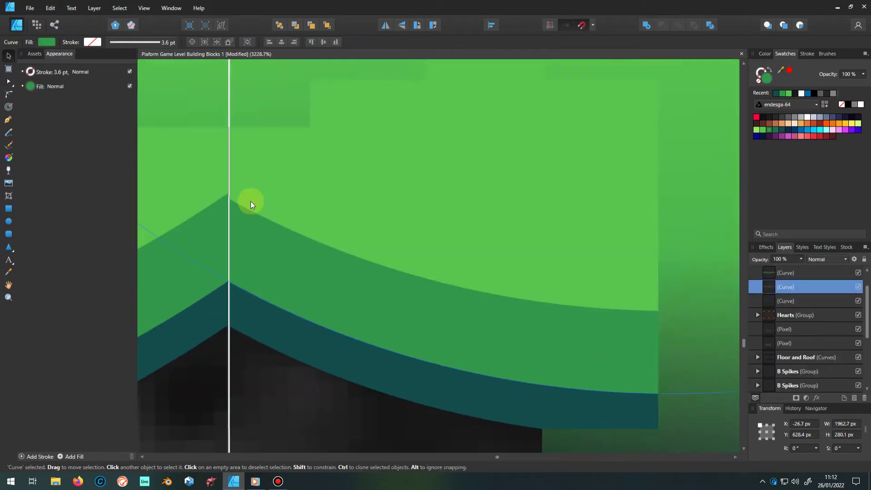
{"action": "scroll", "coordinate": [251, 200], "scroll_direction": "up", "scroll_amount": 1}
{"action": "left_click", "coordinate": [260, 210]}
{"action": "scroll", "coordinate": [256, 199], "scroll_direction": "down", "scroll_amount": 10}
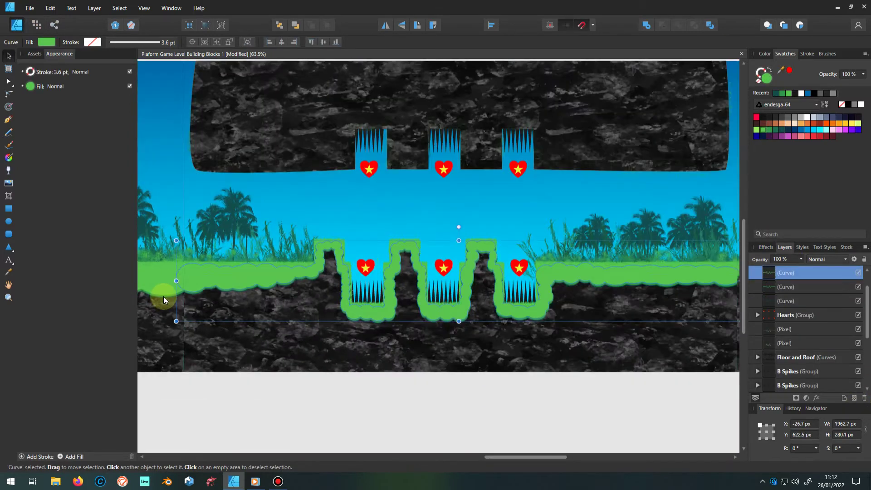
{"action": "left_click", "coordinate": [792, 301]}
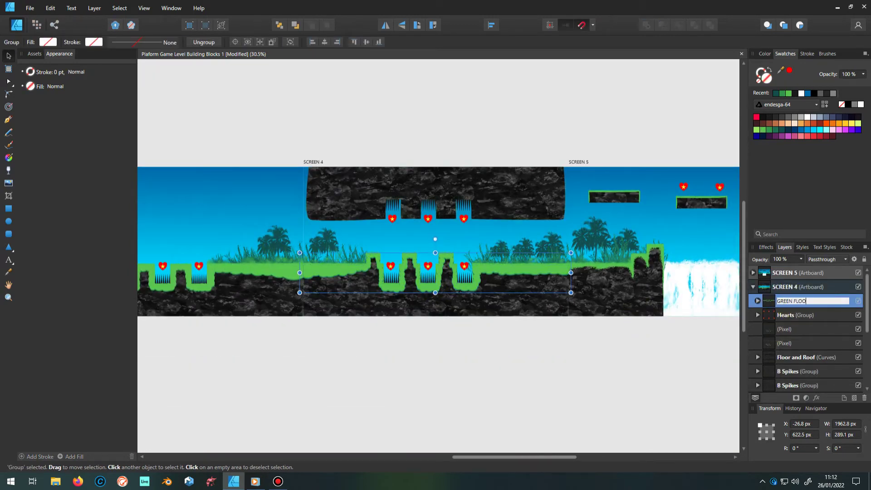
- Pull the grass strip's bottom node further down the cliff beside the waterfall
{"action": "scroll", "coordinate": [477, 215], "scroll_direction": "up", "scroll_amount": 3}
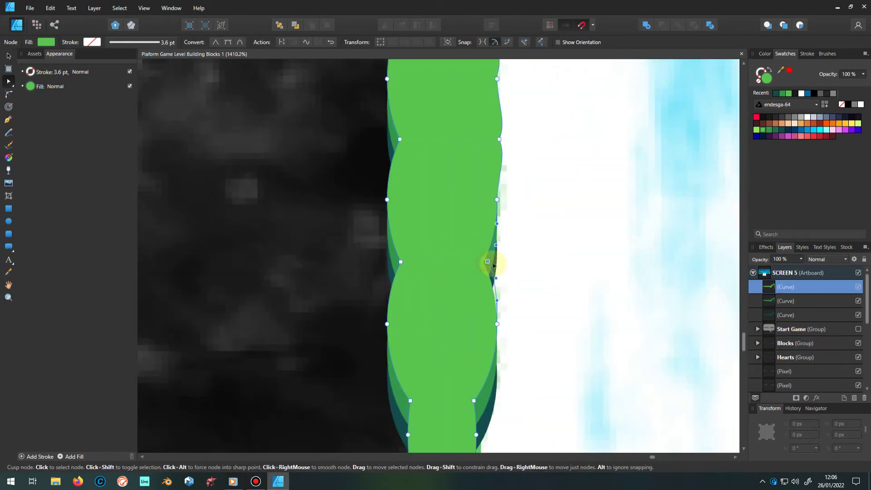
{"action": "left_click", "coordinate": [475, 435]}
{"action": "scroll", "coordinate": [476, 439], "scroll_direction": "down", "scroll_amount": 2}
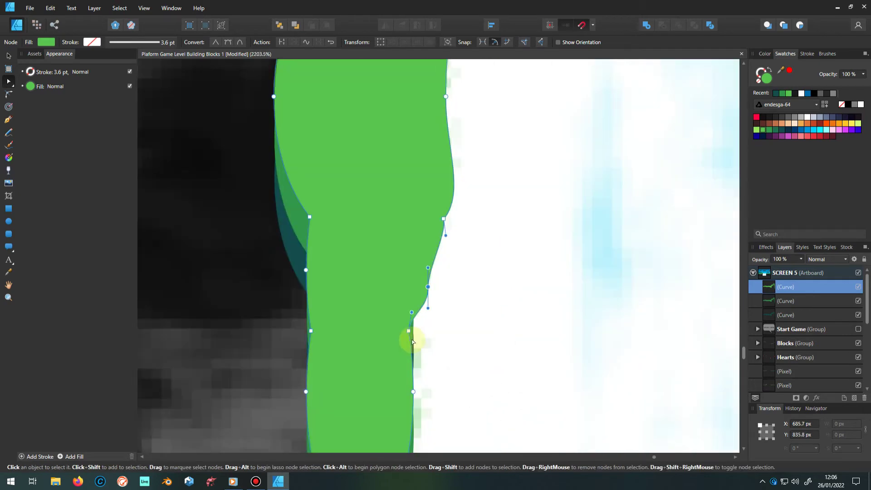
{"action": "scroll", "coordinate": [460, 379], "scroll_direction": "down", "scroll_amount": 2}
{"action": "scroll", "coordinate": [404, 247], "scroll_direction": "down", "scroll_amount": 2}
{"action": "scroll", "coordinate": [416, 347], "scroll_direction": "down", "scroll_amount": 2}
{"action": "scroll", "coordinate": [409, 399], "scroll_direction": "up", "scroll_amount": 2}
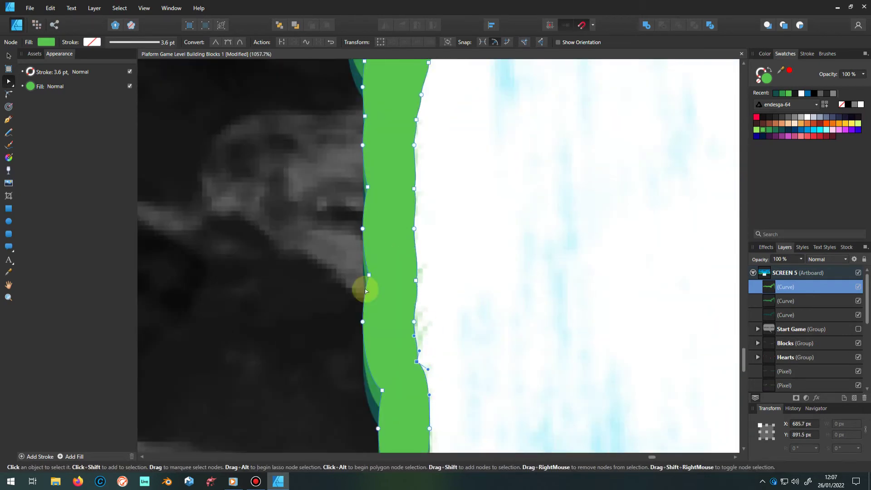
{"action": "scroll", "coordinate": [394, 373], "scroll_direction": "up", "scroll_amount": 1}
{"action": "scroll", "coordinate": [313, 376], "scroll_direction": "up", "scroll_amount": 2}
{"action": "left_click_drag", "start_coordinate": [311, 379], "coordinate": [319, 418]}
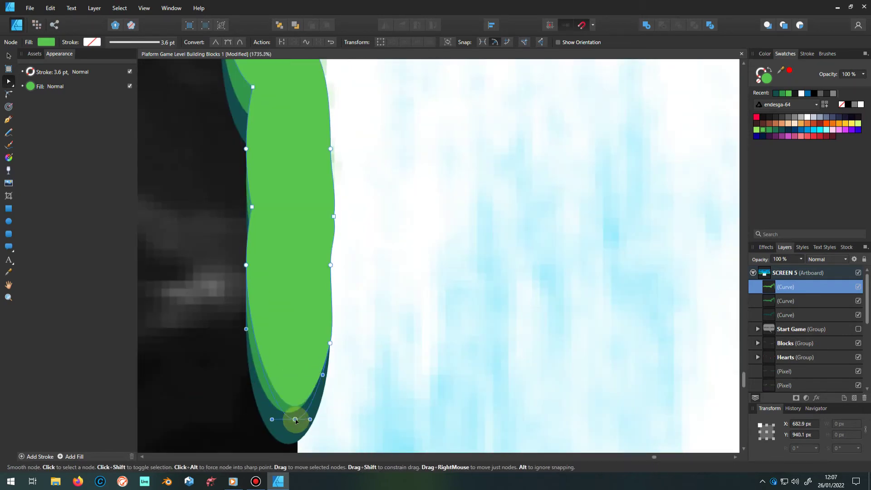
- Stretch the strip's lower tip into a point, then select the shadow and top grass curves
{"action": "scroll", "coordinate": [329, 365], "scroll_direction": "up", "scroll_amount": 3}
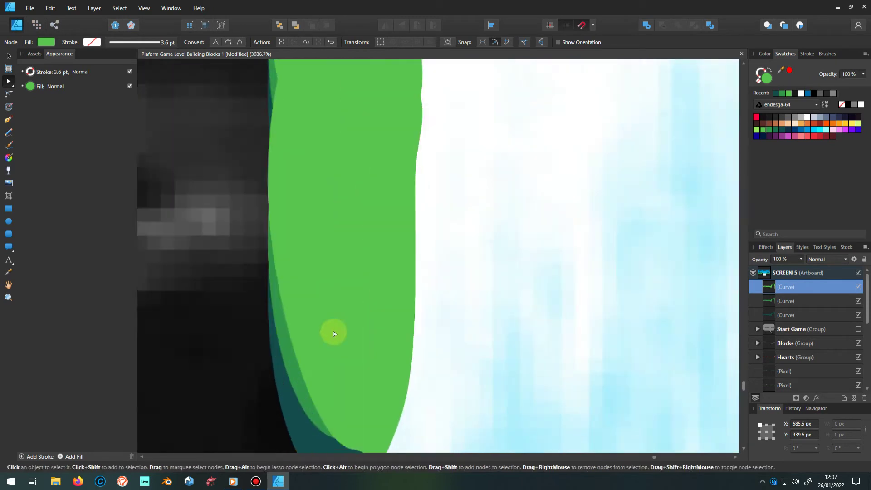
{"action": "left_click_drag", "start_coordinate": [327, 381], "coordinate": [329, 427]}
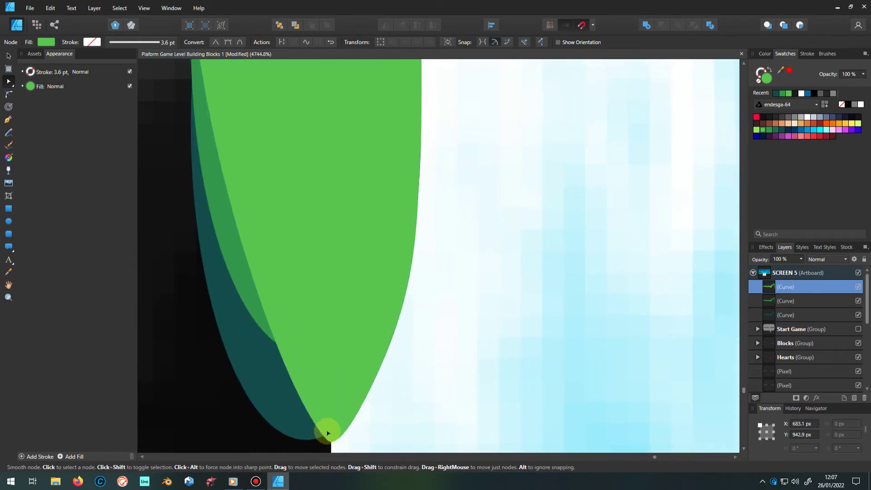
{"action": "scroll", "coordinate": [397, 359], "scroll_direction": "down", "scroll_amount": 2}
{"action": "scroll", "coordinate": [373, 362], "scroll_direction": "down", "scroll_amount": 2}
{"action": "left_click", "coordinate": [381, 335]}
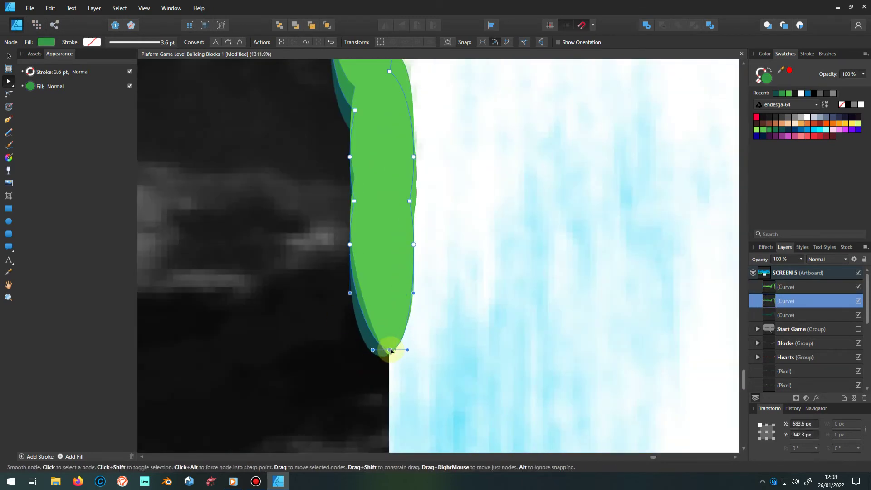
{"action": "scroll", "coordinate": [390, 351], "scroll_direction": "down", "scroll_amount": 6}
{"action": "scroll", "coordinate": [350, 234], "scroll_direction": "down", "scroll_amount": 3}
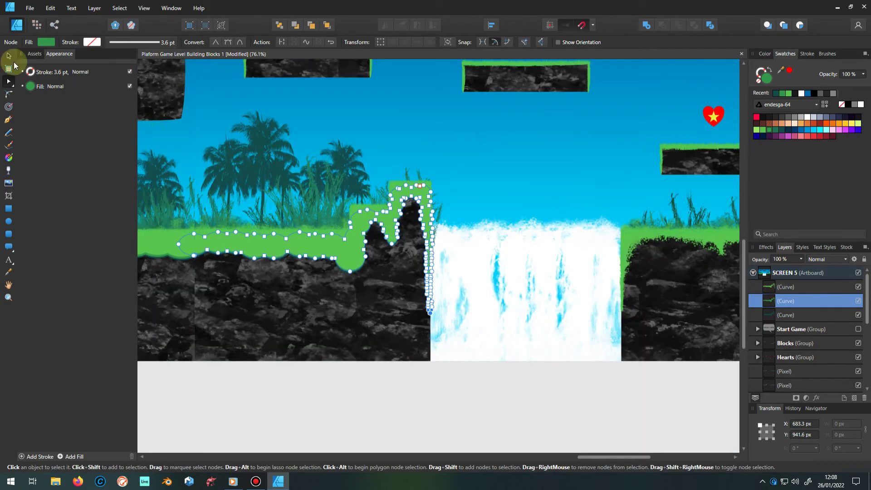
{"action": "left_click", "coordinate": [13, 61]}
{"action": "left_click", "coordinate": [780, 287]}
- Set the dark shadow curve's Outer Shadow angle to 225°
{"action": "left_click", "coordinate": [775, 319]}
{"action": "left_click", "coordinate": [766, 247]}
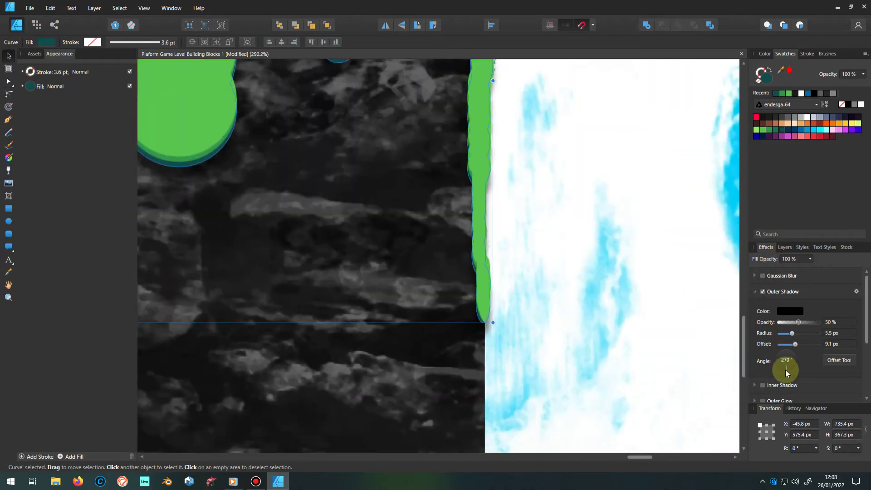
{"action": "left_click_drag", "start_coordinate": [785, 369], "coordinate": [778, 371]}
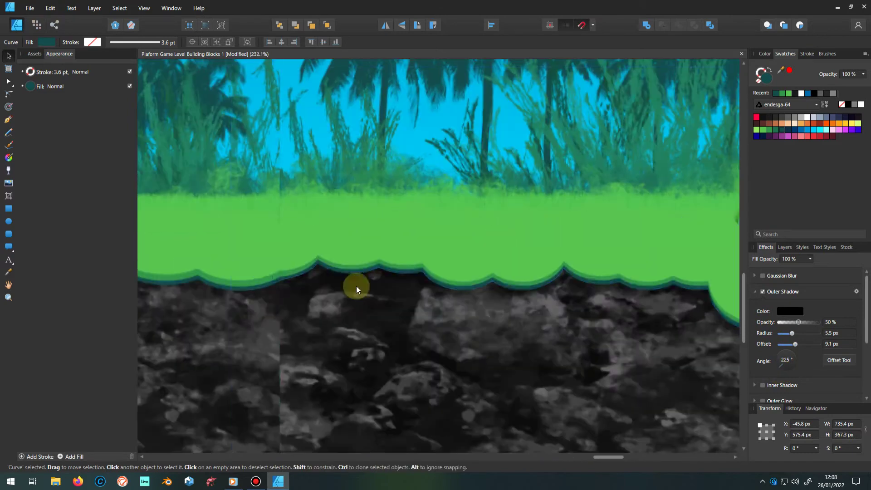
{"action": "scroll", "coordinate": [355, 286], "scroll_direction": "down", "scroll_amount": 3}
{"action": "left_click", "coordinate": [756, 292]}
{"action": "scroll", "coordinate": [401, 261], "scroll_direction": "up", "scroll_amount": 2}
{"action": "left_click", "coordinate": [785, 246]}
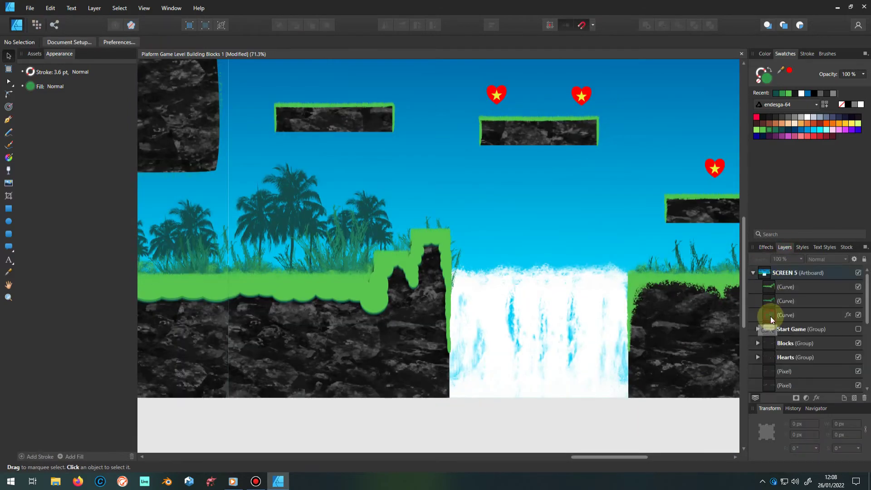
{"action": "scroll", "coordinate": [383, 253], "scroll_direction": "up", "scroll_amount": 2}
- Group the three grass curves and name the group GREEN FLOOR
{"action": "key", "text": "a"}
{"action": "scroll", "coordinate": [383, 252], "scroll_direction": "up", "scroll_amount": 2}
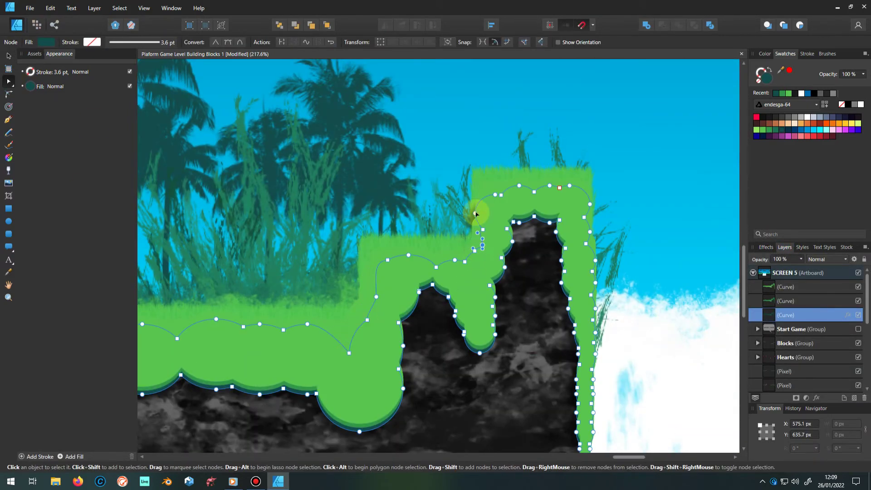
{"action": "scroll", "coordinate": [557, 199], "scroll_direction": "down", "scroll_amount": 2}
{"action": "scroll", "coordinate": [556, 200], "scroll_direction": "up", "scroll_amount": 2}
{"action": "scroll", "coordinate": [399, 220], "scroll_direction": "down", "scroll_amount": 2}
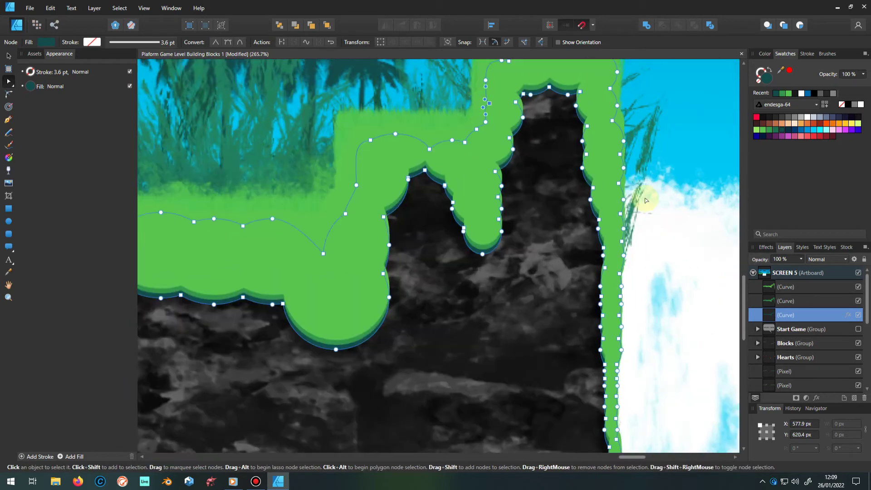
{"action": "scroll", "coordinate": [633, 175], "scroll_direction": "down", "scroll_amount": 2}
{"action": "left_click", "coordinate": [786, 286], "text": "shift"}
{"action": "key", "text": "ctrl+g"}
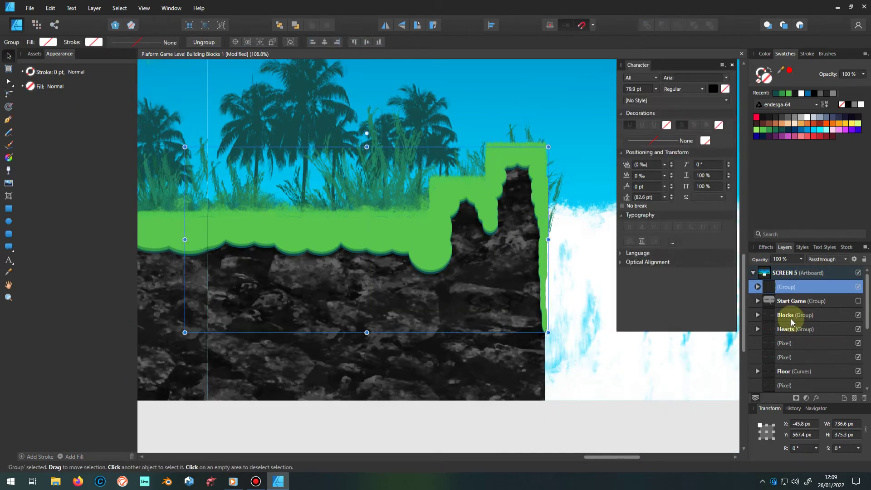
{"action": "type", "text": "GREEN FLOO"}
{"action": "key", "text": "Return"}
{"action": "scroll", "coordinate": [329, 342], "scroll_direction": "down", "scroll_amount": 3}
- Duplicate GREEN FLOOR and move the copy onto the ledge right of the waterfall
{"action": "key", "text": "ctrl+d"}
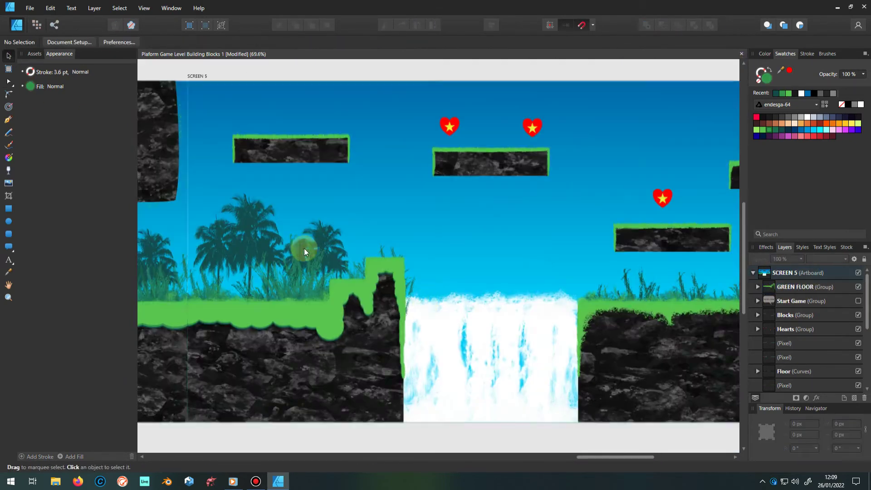
{"action": "left_click", "coordinate": [771, 287]}
{"action": "key", "text": "ctrl+j"}
{"action": "left_click_drag", "start_coordinate": [557, 309], "coordinate": [604, 306]}
{"action": "scroll", "coordinate": [516, 301], "scroll_direction": "up", "scroll_amount": 5}
- Draw a green ellipse at the ledge corner and clone it down the ledge edge
{"action": "left_click", "coordinate": [8, 221]}
{"action": "mouse_move", "coordinate": [537, 295]}
{"action": "left_mouse_down"}
{"action": "mouse_move", "coordinate": [603, 331]}
{"action": "mouse_move", "coordinate": [529, 313]}
{"action": "left_mouse_up"}
{"action": "key", "text": "v"}
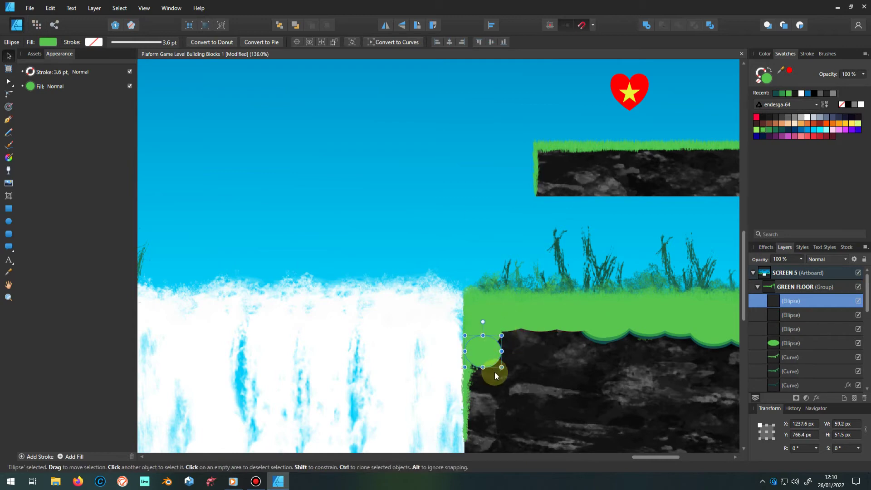
{"action": "left_click_drag", "start_coordinate": [484, 376], "coordinate": [481, 430]}
{"action": "scroll", "coordinate": [461, 423], "scroll_direction": "up", "scroll_amount": 2}
{"action": "scroll", "coordinate": [475, 345], "scroll_direction": "up", "scroll_amount": 2}
{"action": "scroll", "coordinate": [470, 360], "scroll_direction": "up", "scroll_amount": 1}
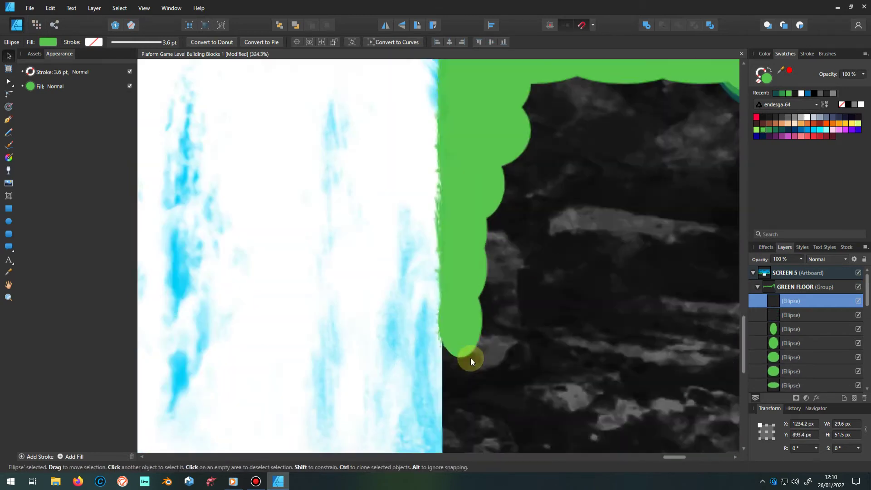
- Merge the nine edge ellipses into one shape and nudge a duplicate right and down
{"action": "key", "text": "ctrl+minus"}
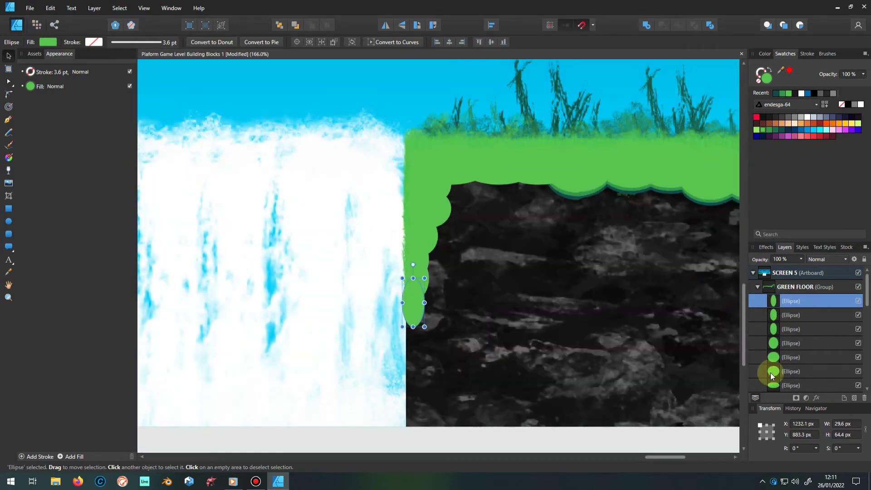
{"action": "scroll", "coordinate": [773, 345], "scroll_direction": "down", "scroll_amount": 1}
{"action": "left_click", "coordinate": [773, 357], "text": "shift"}
{"action": "left_click", "coordinate": [645, 26]}
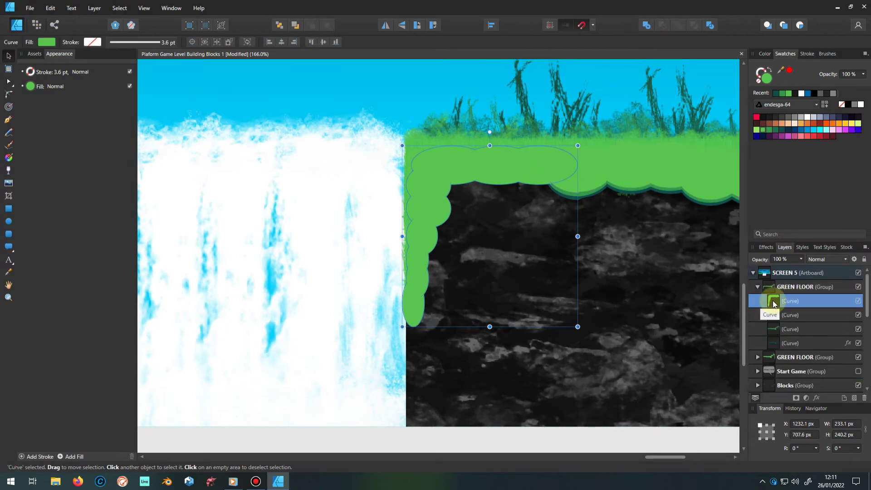
{"action": "key", "text": "ctrl+j"}
{"action": "key", "text": "ctrl+j"}
{"action": "scroll", "coordinate": [551, 193], "scroll_direction": "up", "scroll_amount": 3}
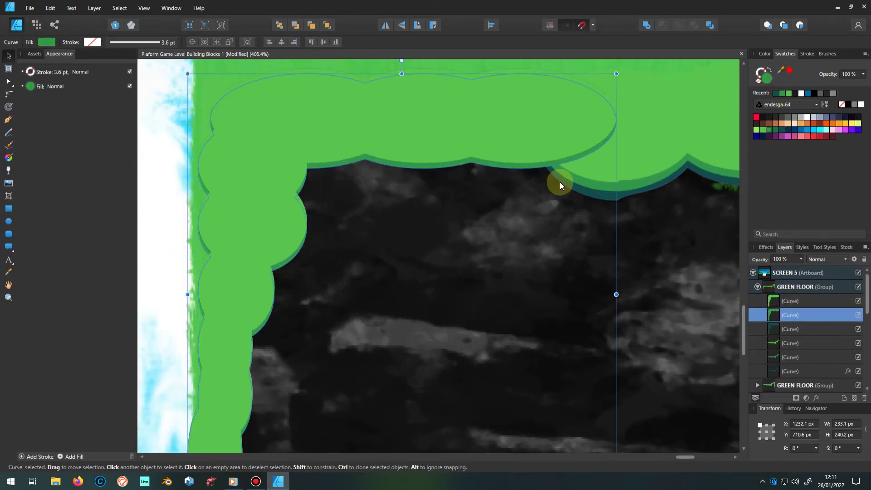
{"action": "key", "text": "Down"}
{"action": "key", "text": "Down"}
{"action": "key", "text": "Down"}
{"action": "key", "text": "Down"}
{"action": "key", "text": "Right"}
{"action": "key", "text": "Right"}
{"action": "key", "text": "Right"}
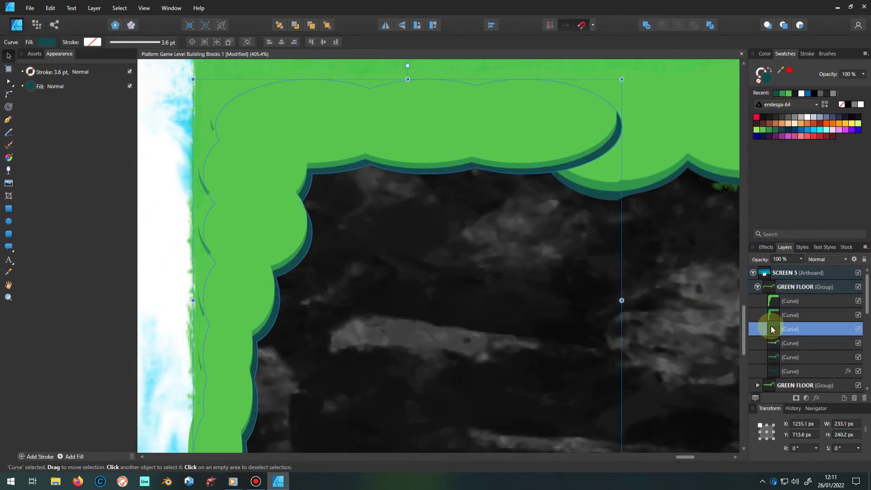
{"action": "key", "text": "Down"}
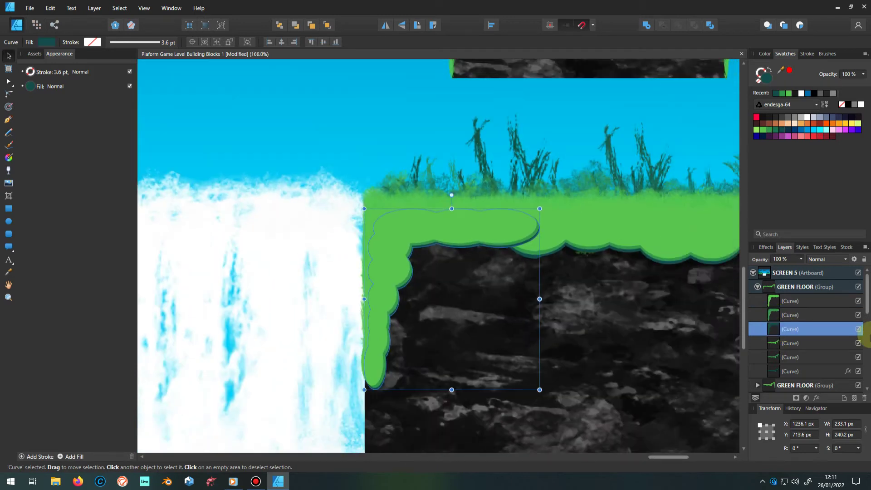
- Move a GREEN FLOOR curve lower in the stack and inspect the wavy and L-shaped curves' nodes
{"action": "left_click", "coordinate": [773, 300]}
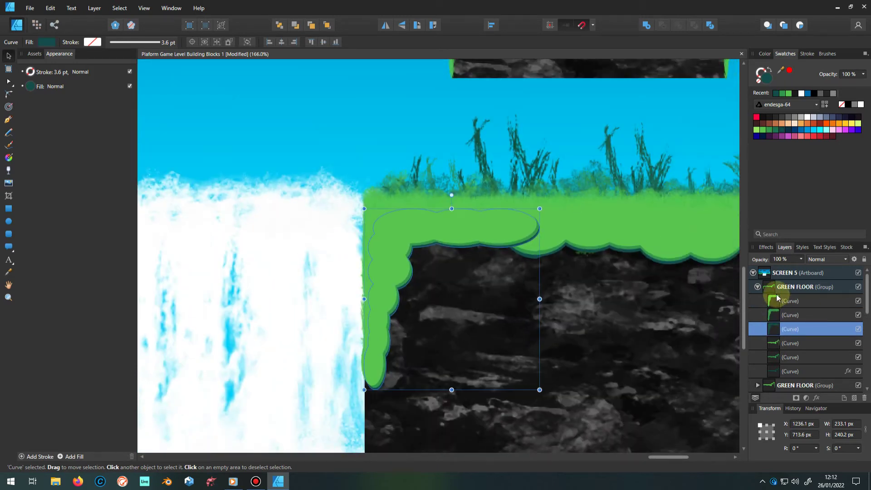
{"action": "left_click", "coordinate": [771, 375], "text": "shift"}
{"action": "left_click", "coordinate": [775, 331]}
{"action": "key", "text": "a"}
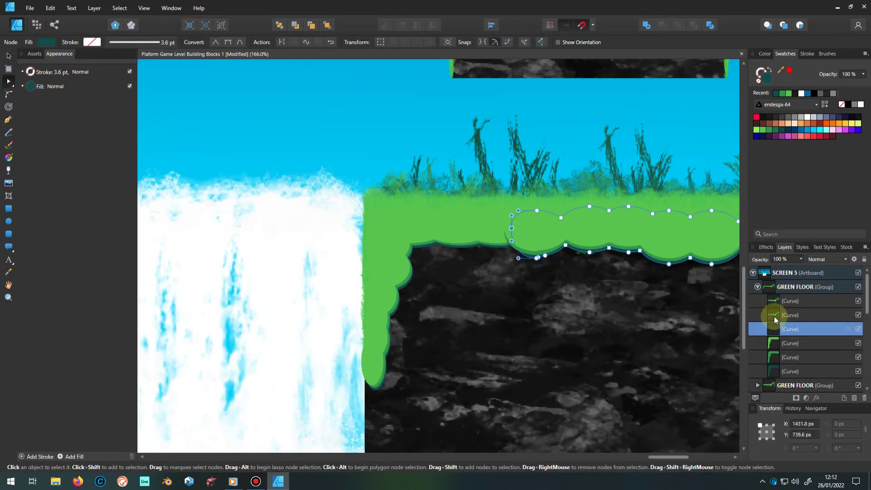
{"action": "scroll", "coordinate": [501, 243], "scroll_direction": "up", "scroll_amount": 2}
{"action": "left_click", "coordinate": [498, 232]}
{"action": "left_click", "coordinate": [495, 250]}
{"action": "left_click", "coordinate": [506, 275]}
{"action": "left_click", "coordinate": [576, 262]}
{"action": "scroll", "coordinate": [501, 272], "scroll_direction": "up", "scroll_amount": 1}
{"action": "scroll", "coordinate": [456, 190], "scroll_direction": "down", "scroll_amount": 3}
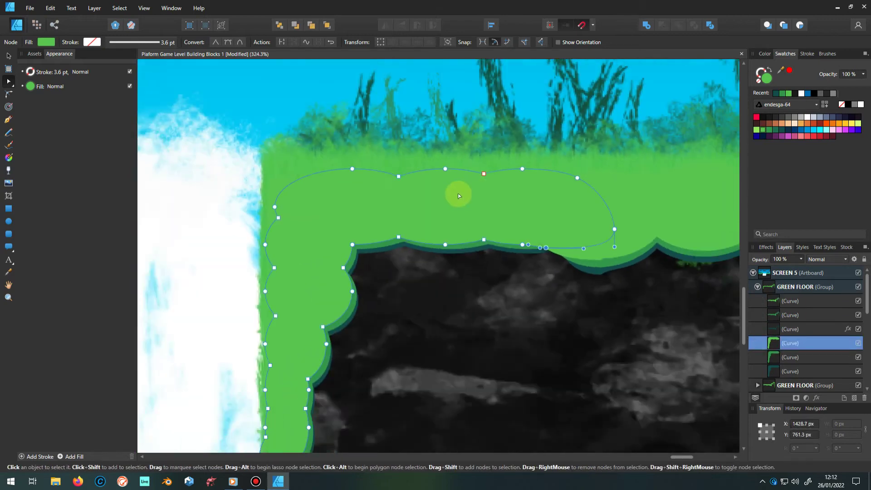
- Give the dark teal scallop copy an Outer Shadow with adjusted offset
{"action": "left_click", "coordinate": [774, 371]}
{"action": "left_click", "coordinate": [766, 247]}
{"action": "left_click", "coordinate": [762, 291]}
{"action": "left_click_drag", "start_coordinate": [791, 344], "coordinate": [794, 344]}
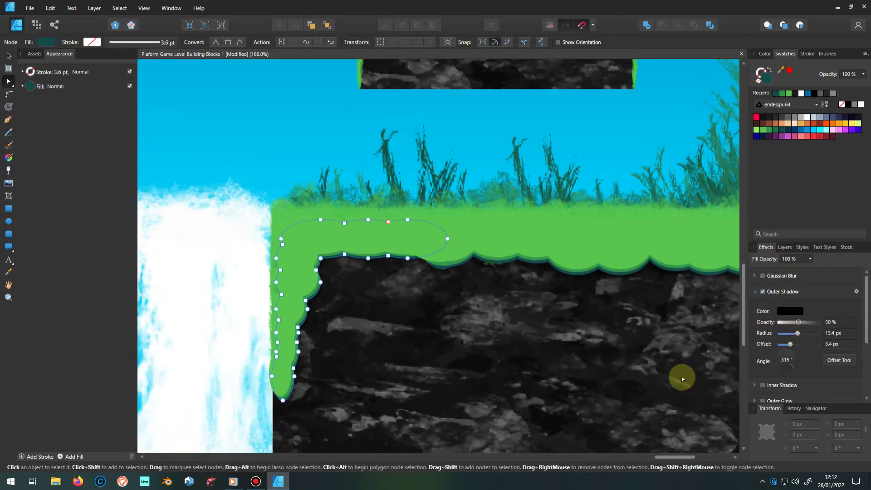
{"action": "scroll", "coordinate": [280, 284], "scroll_direction": "up", "scroll_amount": 4}
{"action": "left_click", "coordinate": [785, 247]}
- Review the ledge, reselecting the green L-shaped curve and then the GREEN FLOOR group
{"action": "left_click", "coordinate": [790, 343]}
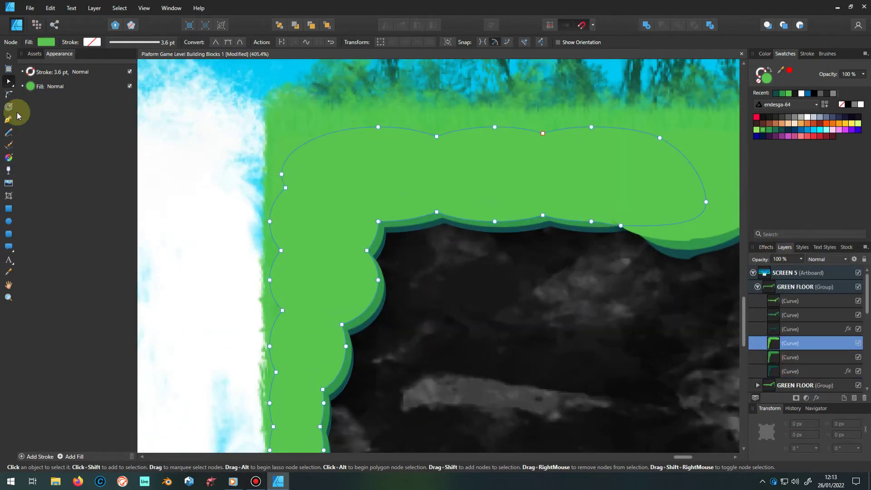
{"action": "scroll", "coordinate": [569, 220], "scroll_direction": "down", "scroll_amount": 3}
{"action": "scroll", "coordinate": [487, 254], "scroll_direction": "up", "scroll_amount": 2}
{"action": "scroll", "coordinate": [477, 145], "scroll_direction": "up", "scroll_amount": 4}
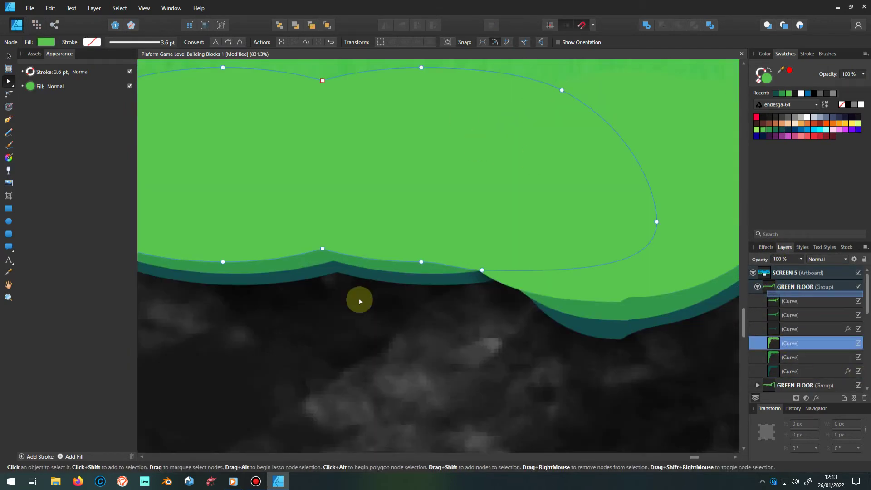
{"action": "scroll", "coordinate": [359, 301], "scroll_direction": "down", "scroll_amount": 10}
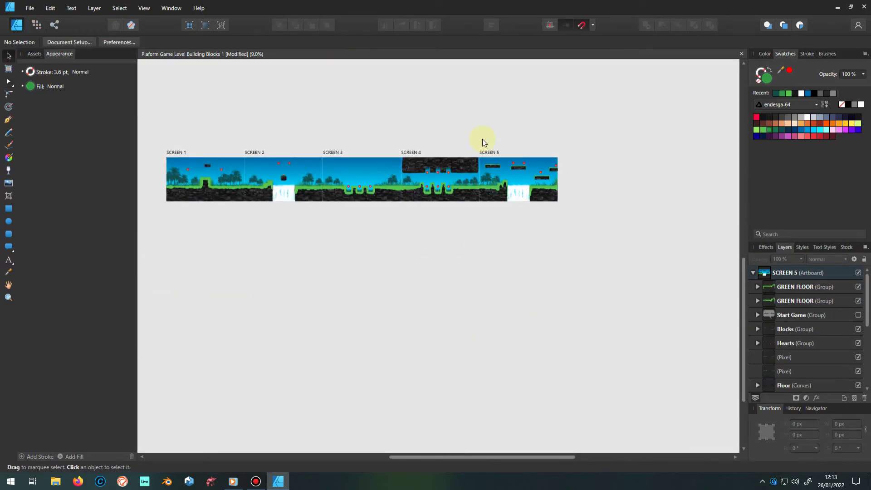
{"action": "scroll", "coordinate": [586, 178], "scroll_direction": "up", "scroll_amount": 3}
{"action": "scroll", "coordinate": [583, 205], "scroll_direction": "down", "scroll_amount": 2}
{"action": "left_click", "coordinate": [794, 287]}
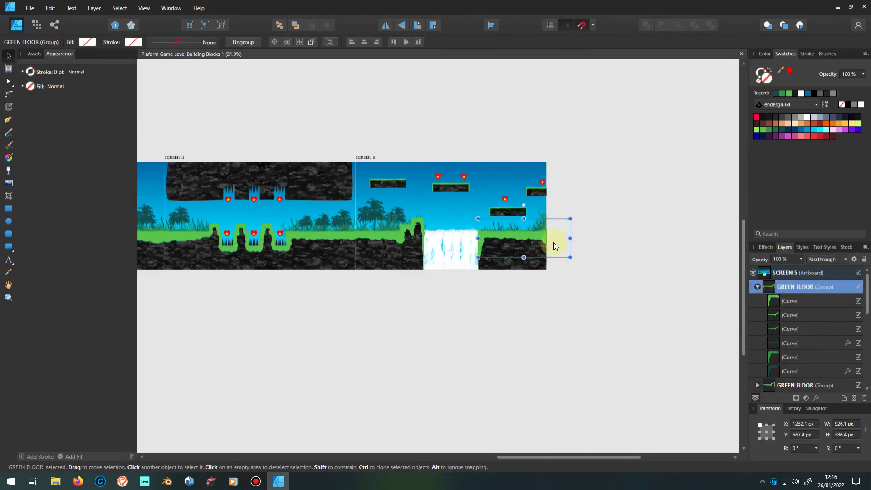
- Open a GREEN FLOOR curve for node editing and move it lower in the stack
{"action": "scroll", "coordinate": [562, 250], "scroll_direction": "up", "scroll_amount": 8}
{"action": "double_click", "coordinate": [532, 244]}
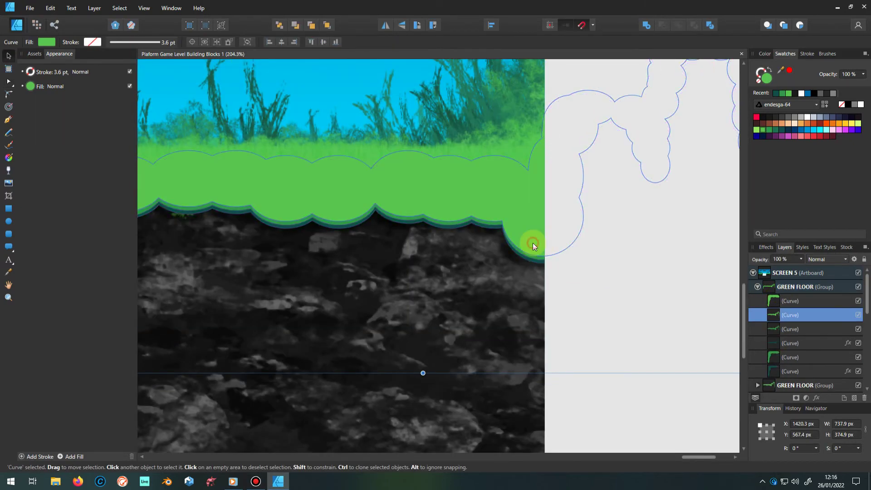
{"action": "left_click", "coordinate": [773, 333]}
{"action": "left_click", "coordinate": [558, 247]}
{"action": "scroll", "coordinate": [435, 253], "scroll_direction": "down", "scroll_amount": 3}
{"action": "scroll", "coordinate": [435, 254], "scroll_direction": "down", "scroll_amount": 3}
- Reshape the bump under the grass strip and shrink the dark teal shadow's round bump
{"action": "left_click", "coordinate": [746, 342]}
{"action": "scroll", "coordinate": [405, 315], "scroll_direction": "up", "scroll_amount": 4}
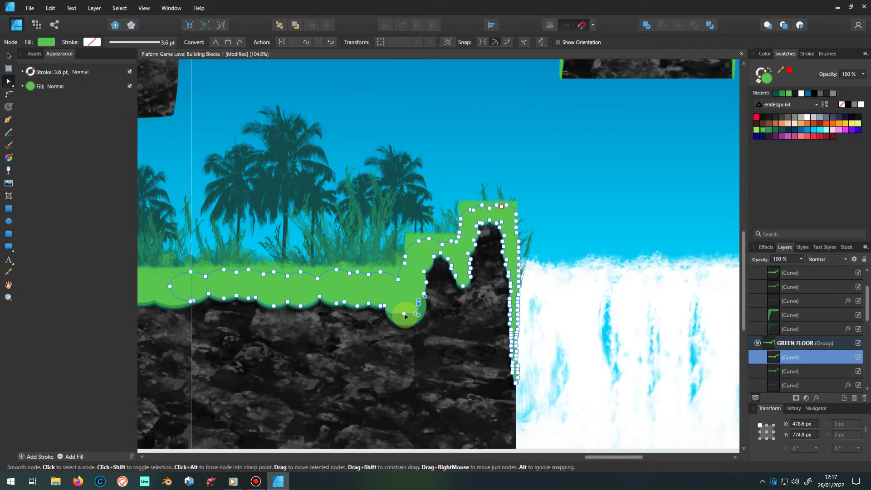
{"action": "left_click", "coordinate": [413, 312]}
{"action": "scroll", "coordinate": [411, 312], "scroll_direction": "up", "scroll_amount": 4}
{"action": "left_click_drag", "start_coordinate": [379, 274], "coordinate": [391, 302]}
{"action": "left_click", "coordinate": [363, 325]}
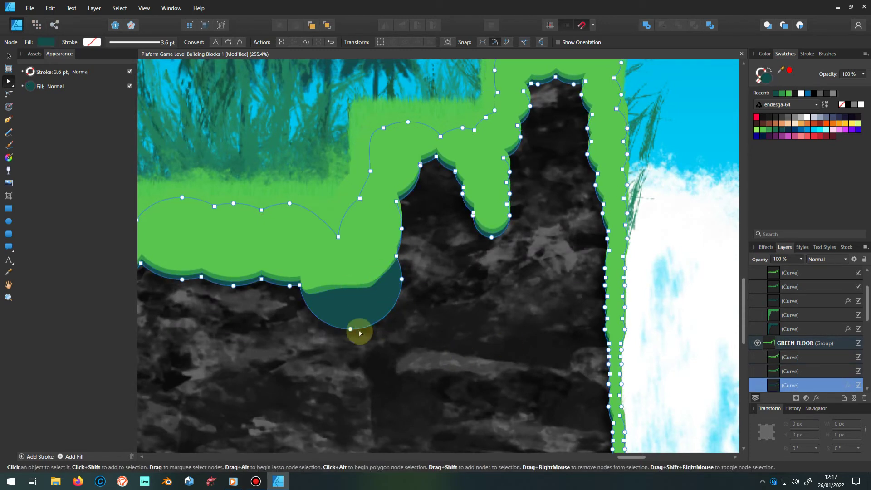
{"action": "left_click_drag", "start_coordinate": [360, 331], "coordinate": [350, 295]}
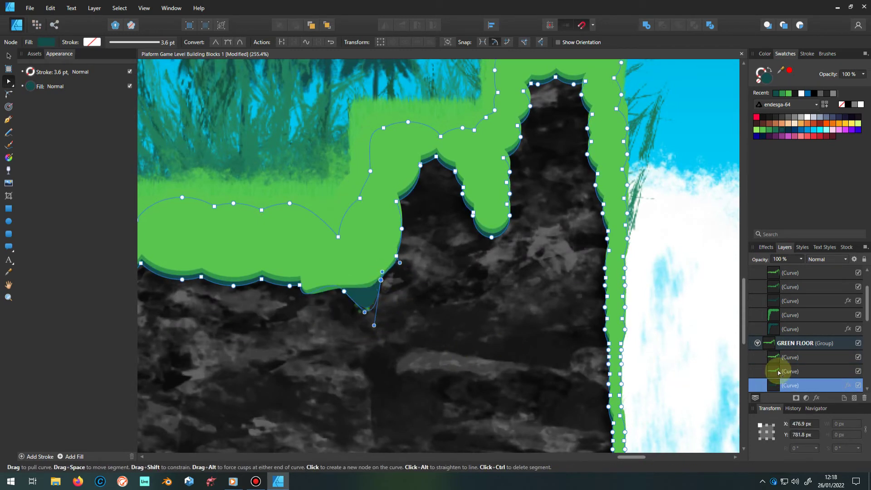
- Flatten the lower curve of the green grass bump
{"action": "left_click", "coordinate": [370, 292]}
{"action": "left_click", "coordinate": [823, 357]}
{"action": "left_click_drag", "start_coordinate": [370, 288], "coordinate": [353, 303]}
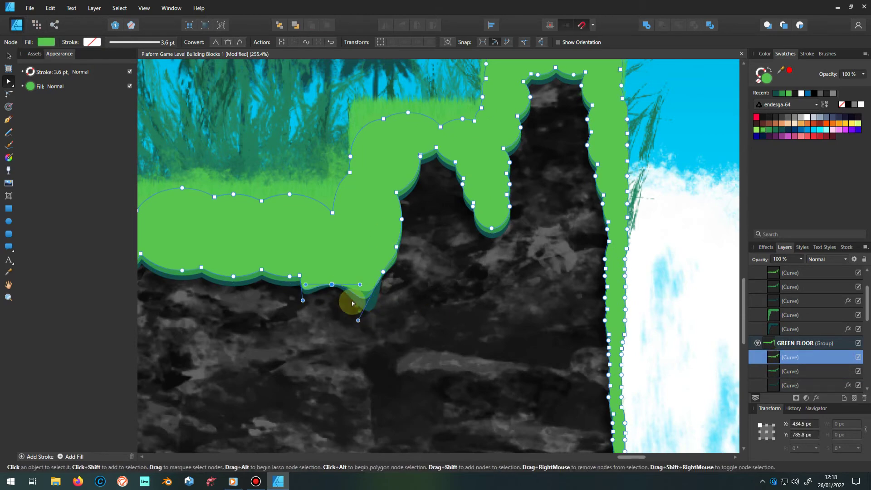
{"action": "scroll", "coordinate": [353, 303], "scroll_direction": "down", "scroll_amount": 3}
{"action": "scroll", "coordinate": [538, 237], "scroll_direction": "up", "scroll_amount": 5}
{"action": "scroll", "coordinate": [510, 272], "scroll_direction": "up", "scroll_amount": 2}
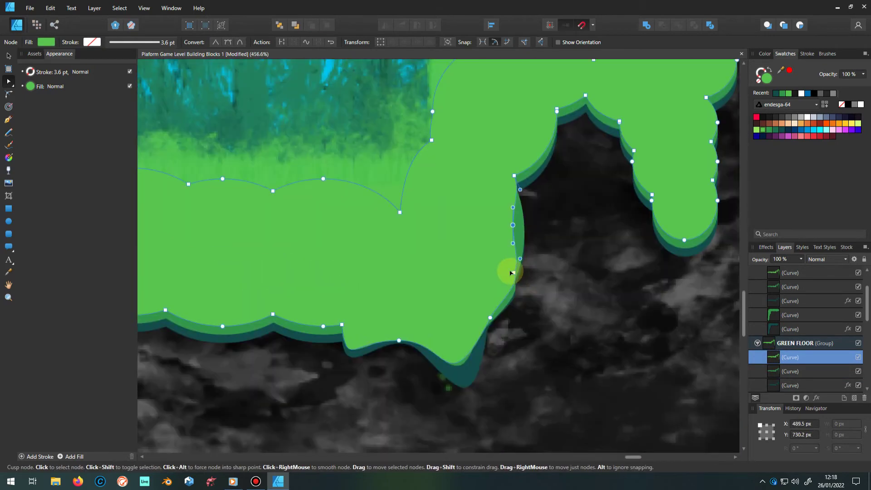
{"action": "scroll", "coordinate": [383, 286], "scroll_direction": "down", "scroll_amount": 6}
- Return to the Move tool, deselect everything, and zoom out to review the level
{"action": "scroll", "coordinate": [383, 287], "scroll_direction": "down", "scroll_amount": 2}
{"action": "scroll", "coordinate": [395, 262], "scroll_direction": "up", "scroll_amount": 3}
{"action": "scroll", "coordinate": [426, 319], "scroll_direction": "down", "scroll_amount": 3}
{"action": "scroll", "coordinate": [432, 368], "scroll_direction": "up", "scroll_amount": 2}
{"action": "key", "text": "v"}
{"action": "key", "text": "ctrl+d"}
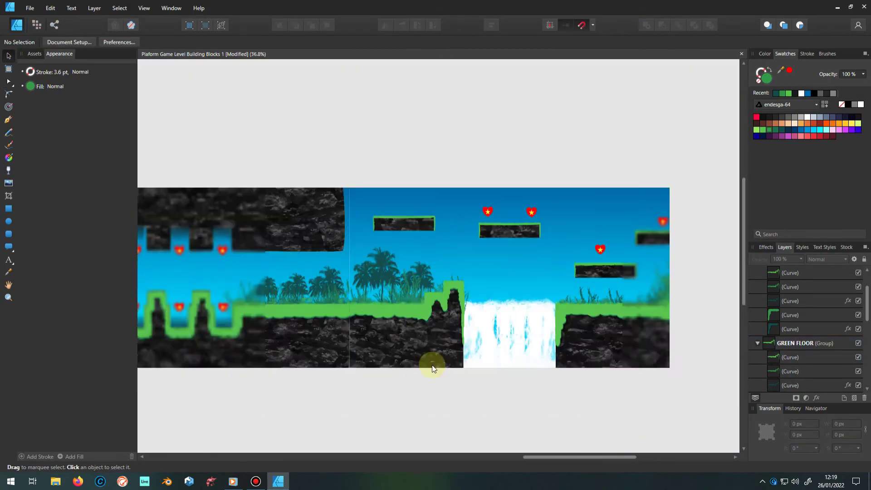
{"action": "scroll", "coordinate": [431, 369], "scroll_direction": "down", "scroll_amount": 2}
{"action": "scroll", "coordinate": [325, 322], "scroll_direction": "up", "scroll_amount": 4}
{"action": "scroll", "coordinate": [776, 314], "scroll_direction": "up", "scroll_amount": 3}
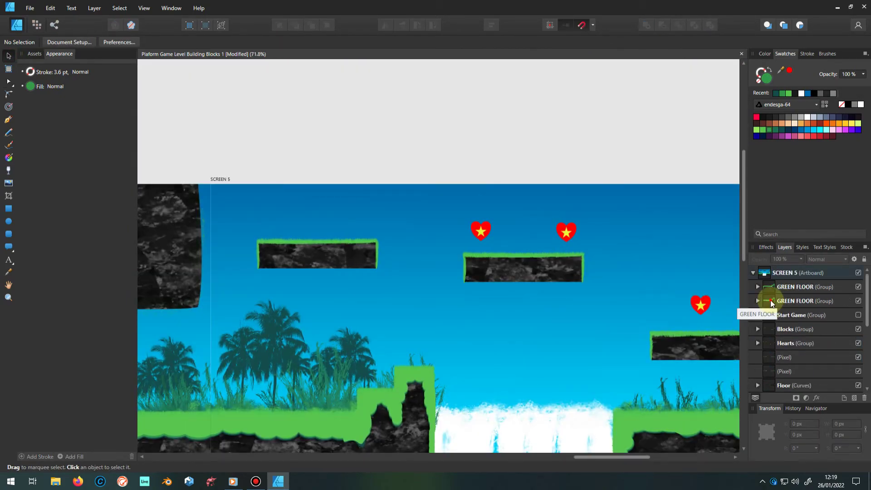
- Send both GREEN FLOOR groups back behind the rocks
{"action": "left_click", "coordinate": [770, 287]}
{"action": "left_click", "coordinate": [772, 301], "text": "shift"}
{"action": "left_click", "coordinate": [295, 25]}
{"action": "left_click", "coordinate": [309, 24]}
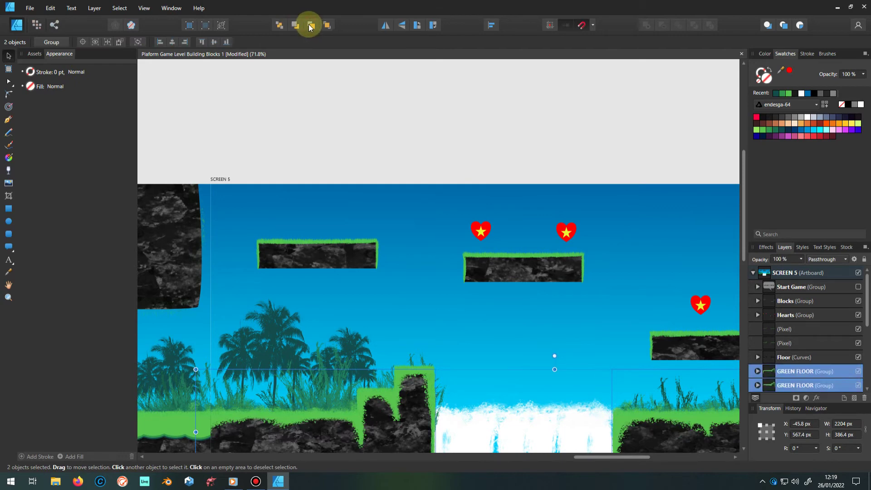
{"action": "scroll", "coordinate": [299, 295], "scroll_direction": "down", "scroll_amount": 2}
{"action": "key", "text": "ctrl+d"}
- Convert the top-left floating platform to curves and bend its bottom into a rounded curve
{"action": "left_click", "coordinate": [777, 352]}
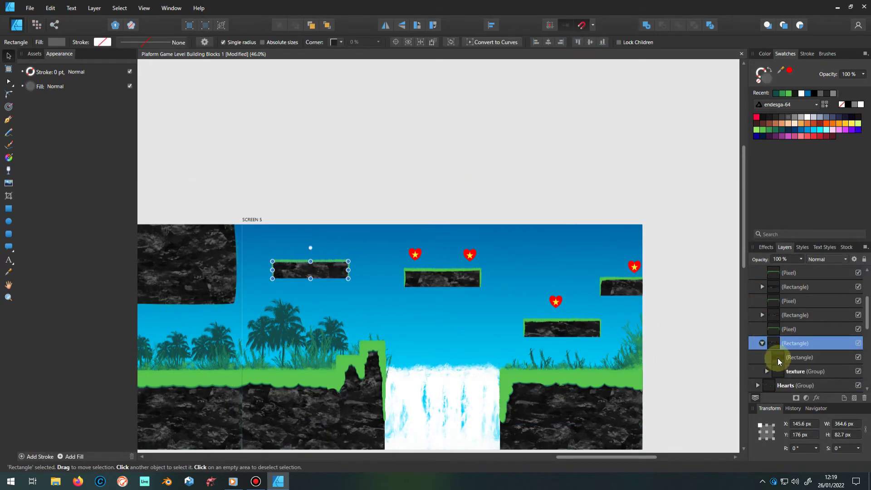
{"action": "scroll", "coordinate": [278, 244], "scroll_direction": "up", "scroll_amount": 3}
{"action": "left_click", "coordinate": [493, 42]}
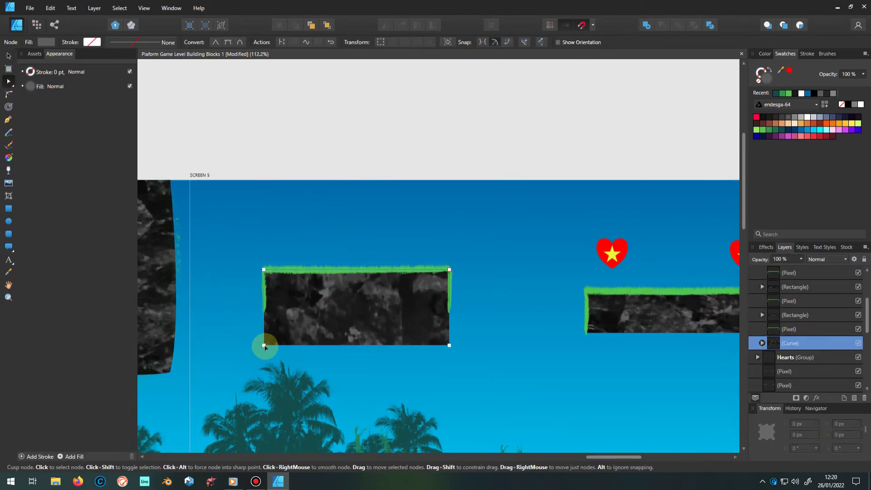
{"action": "left_click_drag", "start_coordinate": [450, 346], "coordinate": [268, 334]}
{"action": "left_click_drag", "start_coordinate": [381, 349], "coordinate": [385, 360]}
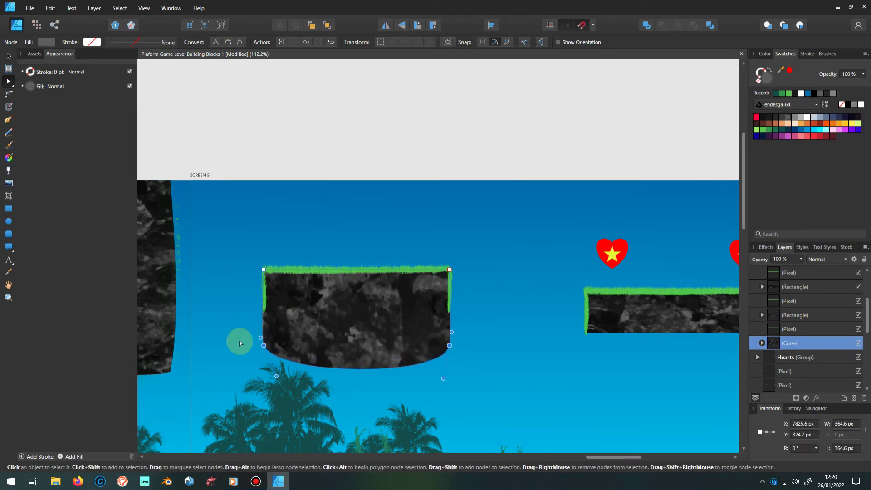
{"action": "scroll", "coordinate": [272, 318], "scroll_direction": "down", "scroll_amount": 3}
{"action": "left_click", "coordinate": [9, 56]}
{"action": "scroll", "coordinate": [325, 367], "scroll_direction": "up", "scroll_amount": 1}
- Make the middle platform taller, convert it to curves, and smooth its bottom corners
{"action": "left_click", "coordinate": [498, 315]}
{"action": "left_click_drag", "start_coordinate": [529, 323], "coordinate": [530, 341]}
{"action": "left_click", "coordinate": [494, 42]}
{"action": "left_click", "coordinate": [228, 42]}
{"action": "scroll", "coordinate": [373, 366], "scroll_direction": "down", "scroll_amount": 3}
- Make the small right platform taller, convert it to curves, and curve its bottom edge
{"action": "left_click", "coordinate": [9, 55]}
{"action": "left_click", "coordinate": [451, 350]}
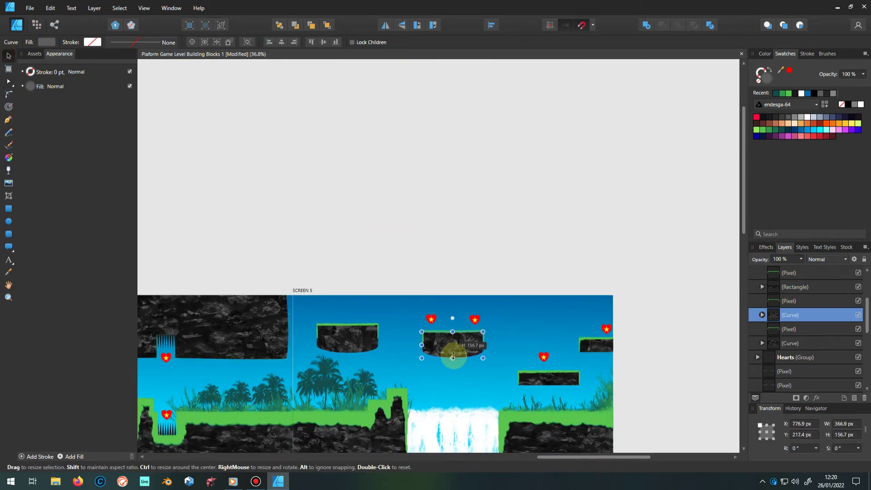
{"action": "left_click", "coordinate": [546, 381]}
{"action": "scroll", "coordinate": [529, 425], "scroll_direction": "up", "scroll_amount": 3}
{"action": "key", "text": "ctrl+Return"}
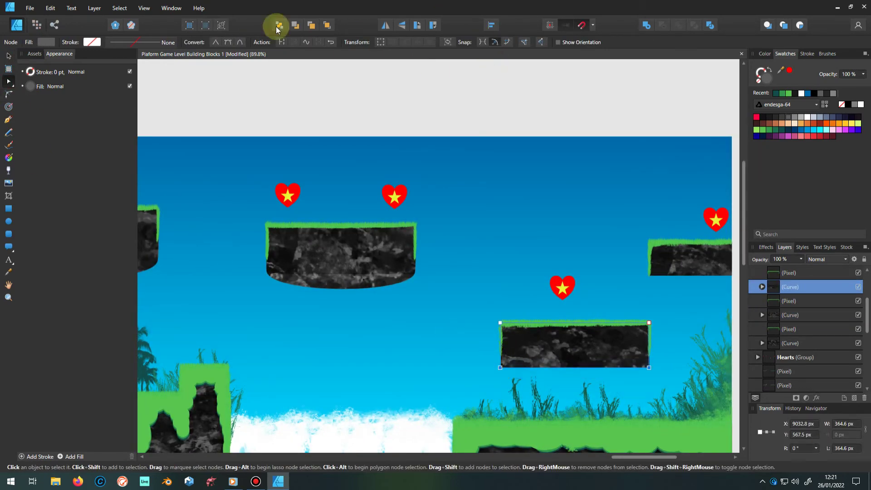
{"action": "left_click_drag", "start_coordinate": [490, 363], "coordinate": [655, 359]}
{"action": "key", "text": "v"}
{"action": "scroll", "coordinate": [575, 379], "scroll_direction": "down", "scroll_amount": 3}
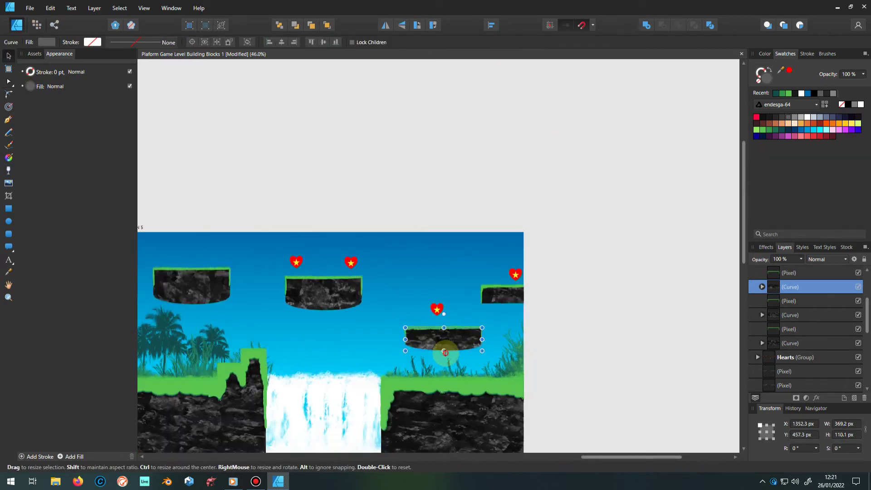
{"action": "scroll", "coordinate": [486, 334], "scroll_direction": "up", "scroll_amount": 3}
- Inspect the right-hand floating platform's nodes with the Node tool
{"action": "key", "text": "a"}
{"action": "left_click", "coordinate": [425, 285]}
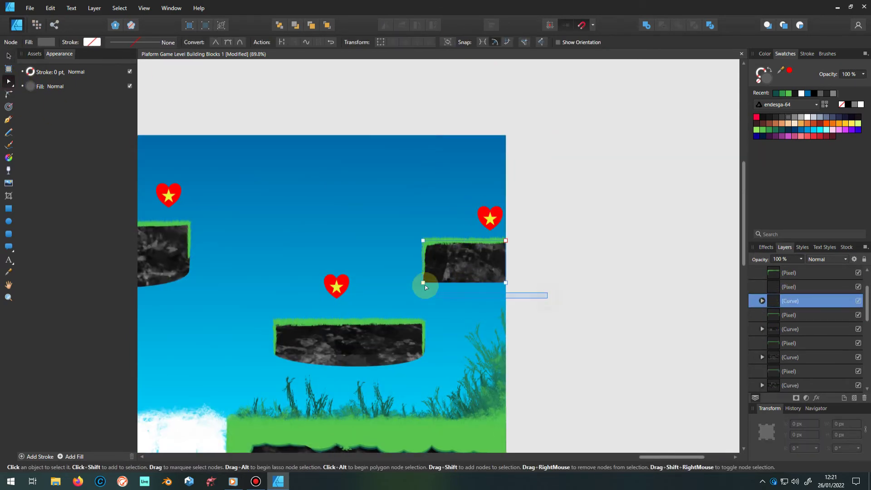
{"action": "scroll", "coordinate": [389, 278], "scroll_direction": "up", "scroll_amount": 2}
{"action": "scroll", "coordinate": [568, 286], "scroll_direction": "down", "scroll_amount": 2}
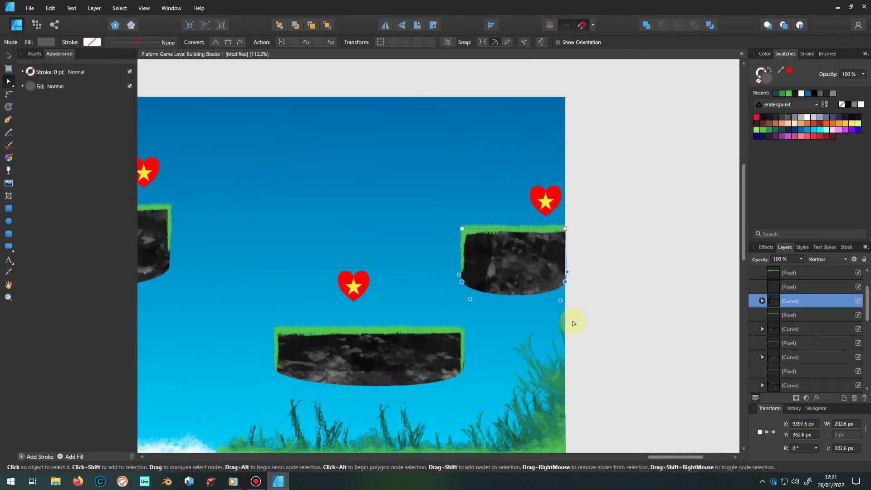
{"action": "scroll", "coordinate": [570, 320], "scroll_direction": "down", "scroll_amount": 2}
{"action": "scroll", "coordinate": [480, 347], "scroll_direction": "down", "scroll_amount": 1}
{"action": "key", "text": "v"}
{"action": "scroll", "coordinate": [486, 322], "scroll_direction": "down", "scroll_amount": 2}
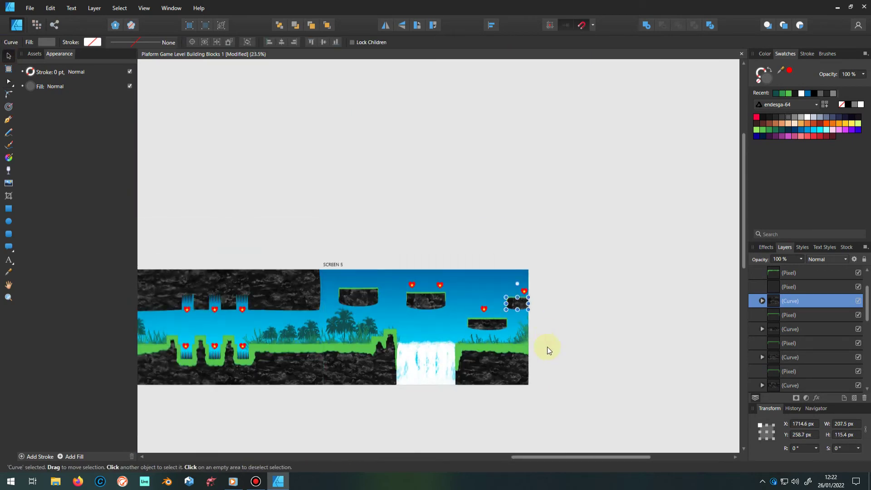
{"action": "scroll", "coordinate": [367, 311], "scroll_direction": "up", "scroll_amount": 1}
{"action": "scroll", "coordinate": [365, 283], "scroll_direction": "up", "scroll_amount": 1}
{"action": "scroll", "coordinate": [365, 283], "scroll_direction": "up", "scroll_amount": 2}
- Collapse SCREEN 5 and open the SCREEN 2 spring board's rock curve for node editing
{"action": "scroll", "coordinate": [752, 275], "scroll_direction": "up", "scroll_amount": 1}
{"action": "left_click", "coordinate": [752, 275]}
{"action": "left_click", "coordinate": [791, 343]}
{"action": "key", "text": "a"}
{"action": "scroll", "coordinate": [365, 304], "scroll_direction": "up", "scroll_amount": 1}
{"action": "scroll", "coordinate": [348, 278], "scroll_direction": "up", "scroll_amount": 5}
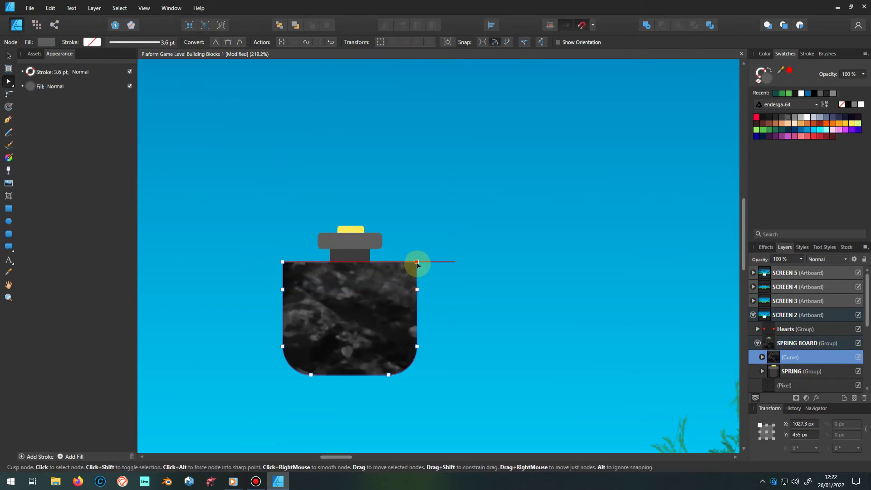
{"action": "scroll", "coordinate": [458, 277], "scroll_direction": "down", "scroll_amount": 5}
{"action": "scroll", "coordinate": [526, 233], "scroll_direction": "down", "scroll_amount": 5}
- Convert the SCREEN 1 Block into an editable curve for node editing
{"action": "left_click", "coordinate": [753, 329]}
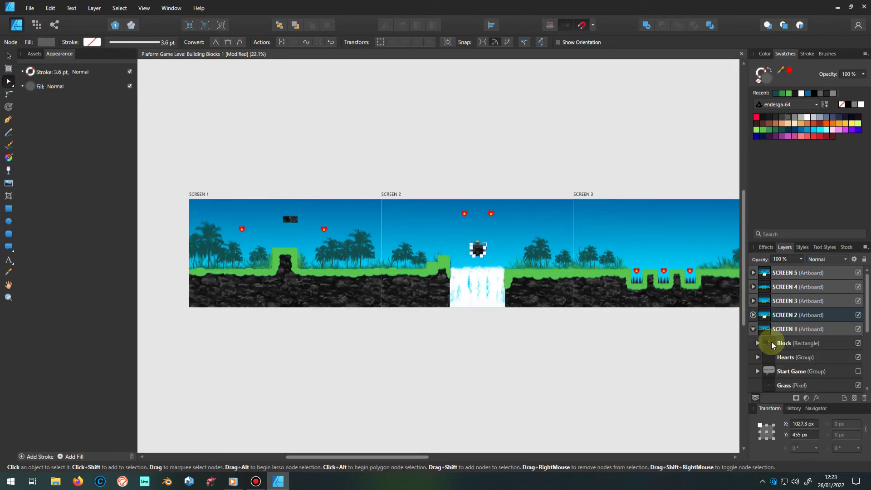
{"action": "left_click", "coordinate": [766, 348]}
{"action": "scroll", "coordinate": [282, 209], "scroll_direction": "up", "scroll_amount": 6}
{"action": "key", "text": "ctrl+Return"}
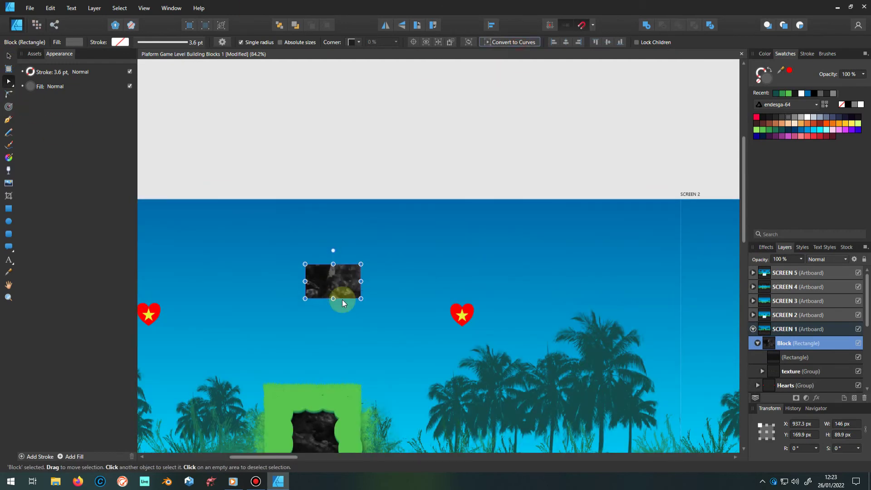
{"action": "key", "text": "a"}
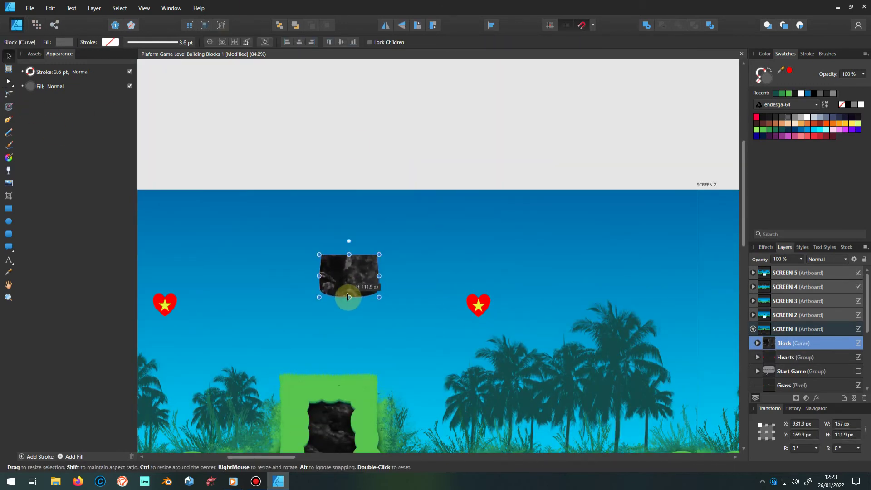
{"action": "scroll", "coordinate": [348, 297], "scroll_direction": "down", "scroll_amount": 3}
{"action": "key", "text": "ctrl+d"}
- Select the Floor and Roof curve and expand its contents in Layers
{"action": "scroll", "coordinate": [554, 318], "scroll_direction": "down", "scroll_amount": 2}
{"action": "scroll", "coordinate": [544, 287], "scroll_direction": "up", "scroll_amount": 2}
{"action": "scroll", "coordinate": [544, 287], "scroll_direction": "up", "scroll_amount": 2}
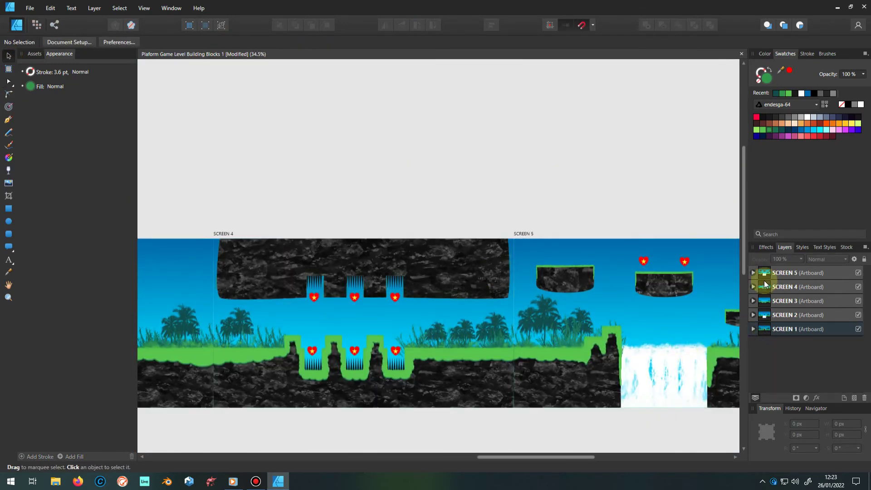
{"action": "left_click", "coordinate": [753, 287]}
{"action": "left_click", "coordinate": [774, 344]}
- Bend the roof's underside upward and reshape the floor curve beside the second spike box
{"action": "key", "text": "a"}
{"action": "scroll", "coordinate": [426, 307], "scroll_direction": "up", "scroll_amount": 3}
{"action": "mouse_move", "coordinate": [427, 306]}
{"action": "left_mouse_down"}
{"action": "mouse_move", "coordinate": [428, 295]}
{"action": "mouse_move", "coordinate": [460, 303]}
{"action": "mouse_move", "coordinate": [531, 295]}
{"action": "mouse_move", "coordinate": [540, 200]}
{"action": "mouse_move", "coordinate": [571, 182]}
{"action": "left_mouse_up"}
{"action": "scroll", "coordinate": [572, 303], "scroll_direction": "up", "scroll_amount": 3}
{"action": "scroll", "coordinate": [544, 204], "scroll_direction": "down", "scroll_amount": 3}
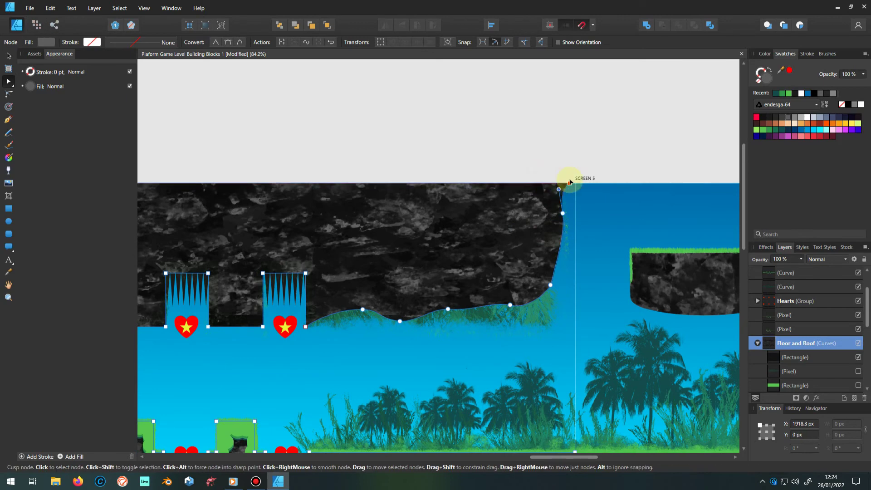
{"action": "scroll", "coordinate": [450, 337], "scroll_direction": "up", "scroll_amount": 3}
{"action": "left_click_drag", "start_coordinate": [471, 302], "coordinate": [553, 299]}
{"action": "scroll", "coordinate": [526, 336], "scroll_direction": "down", "scroll_amount": 4}
- Pull a roof node left and add nodes to reshape the left rock edge
{"action": "left_click_drag", "start_coordinate": [368, 321], "coordinate": [289, 324]}
{"action": "left_click_drag", "start_coordinate": [218, 295], "coordinate": [218, 248]}
{"action": "scroll", "coordinate": [219, 305], "scroll_direction": "up", "scroll_amount": 3}
{"action": "scroll", "coordinate": [370, 278], "scroll_direction": "down", "scroll_amount": 5}
{"action": "scroll", "coordinate": [396, 349], "scroll_direction": "up", "scroll_amount": 3}
{"action": "scroll", "coordinate": [396, 349], "scroll_direction": "down", "scroll_amount": 1}
- Check the Pixel layers and the dark and green rectangles inside Floor and Roof
{"action": "left_click", "coordinate": [860, 372]}
{"action": "left_click", "coordinate": [858, 329]}
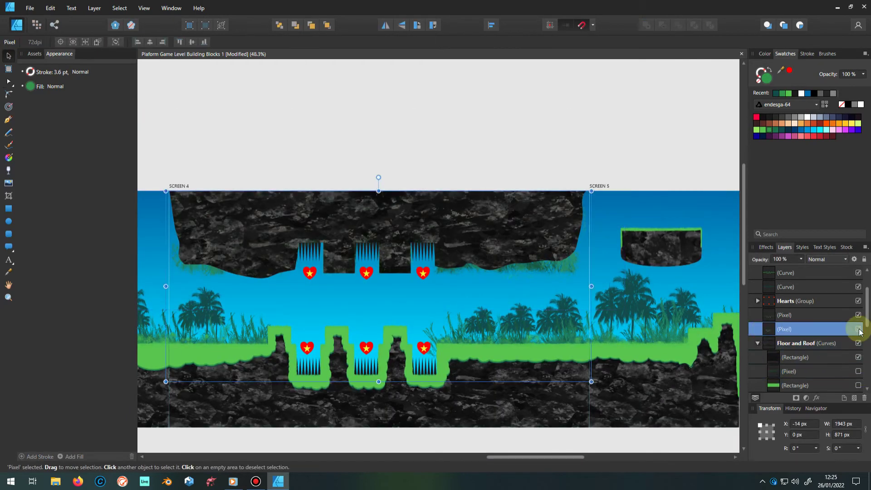
{"action": "scroll", "coordinate": [772, 330], "scroll_direction": "down", "scroll_amount": 3}
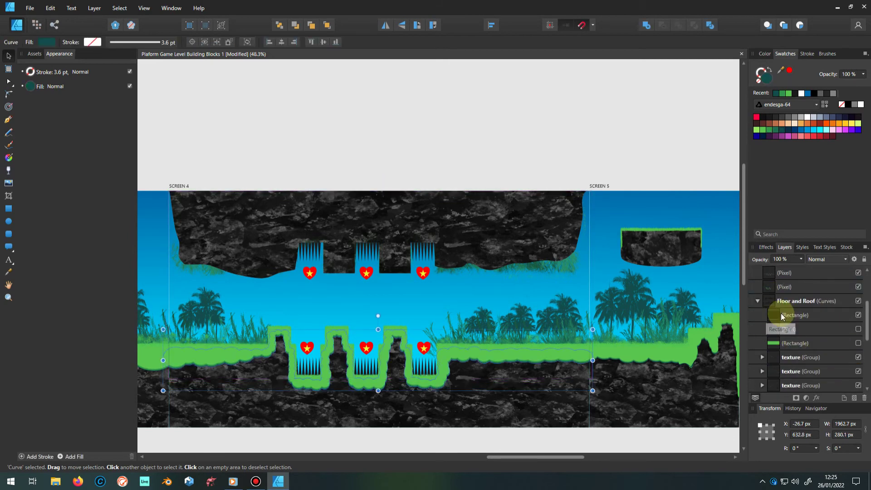
{"action": "left_click", "coordinate": [858, 317]}
{"action": "left_click", "coordinate": [858, 318]}
{"action": "scroll", "coordinate": [785, 314], "scroll_direction": "down", "scroll_amount": 3}
{"action": "left_click", "coordinate": [775, 303]}
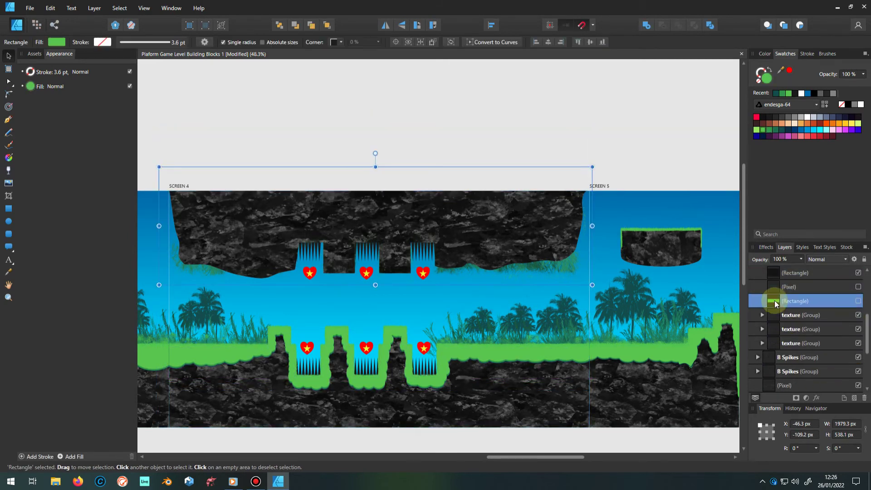
{"action": "scroll", "coordinate": [798, 327], "scroll_direction": "up", "scroll_amount": 6}
- Select a Pixel layer, switch to the Pixel persona, and hide the Floor and Roof layer
{"action": "left_click", "coordinate": [771, 331]}
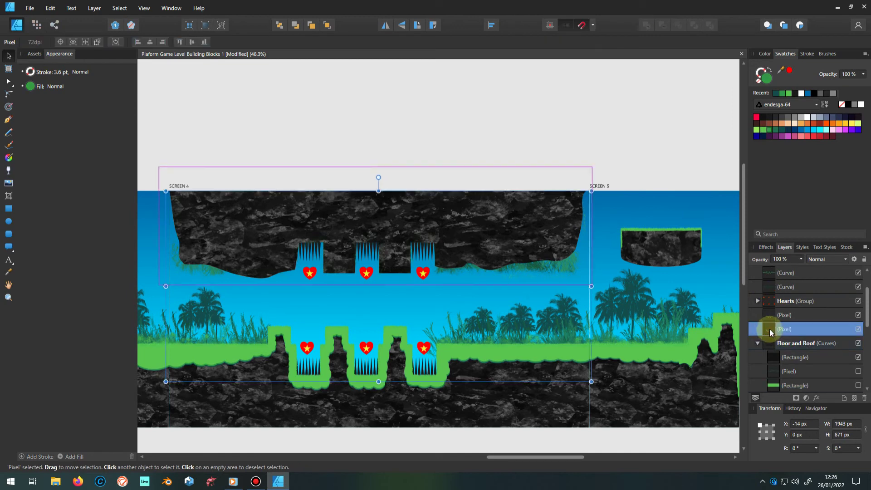
{"action": "scroll", "coordinate": [857, 277], "scroll_direction": "up", "scroll_amount": 3}
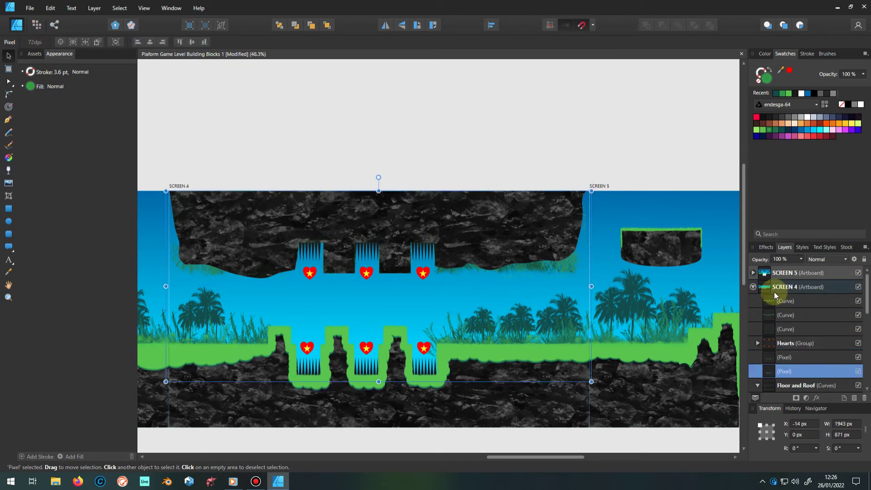
{"action": "left_click", "coordinate": [797, 343]}
{"action": "key", "text": "ctrl+2"}
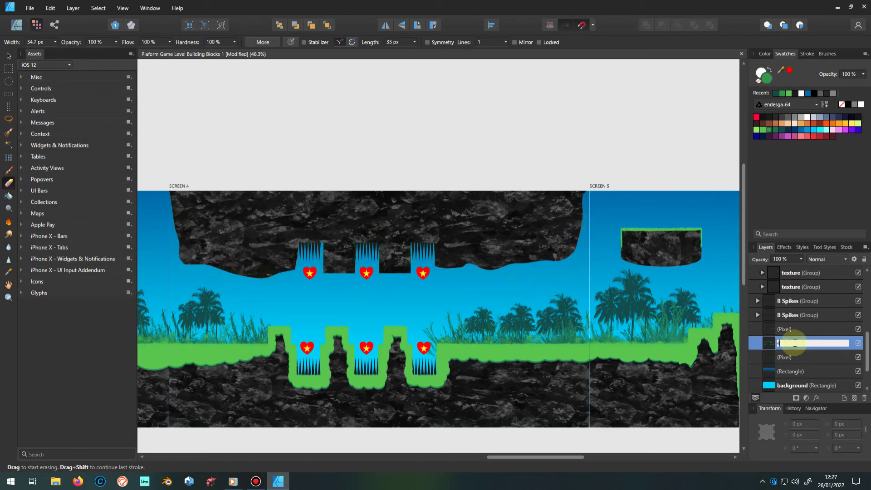
{"action": "left_click", "coordinate": [859, 329]}
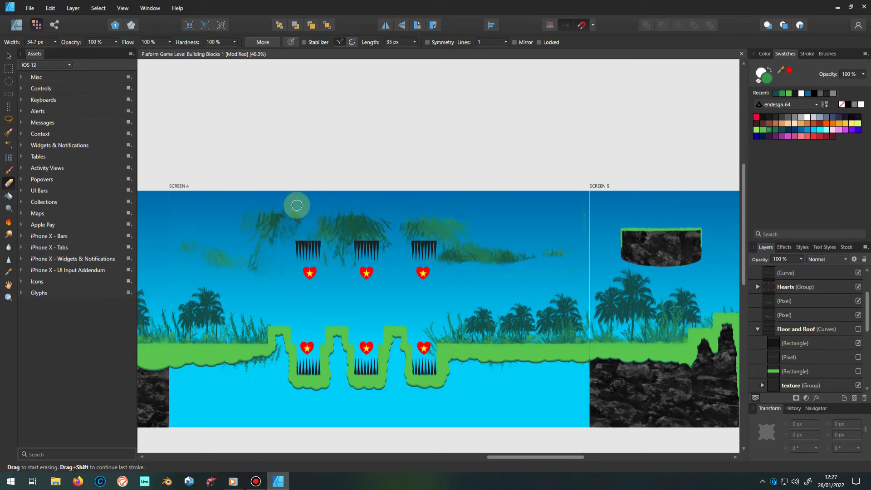
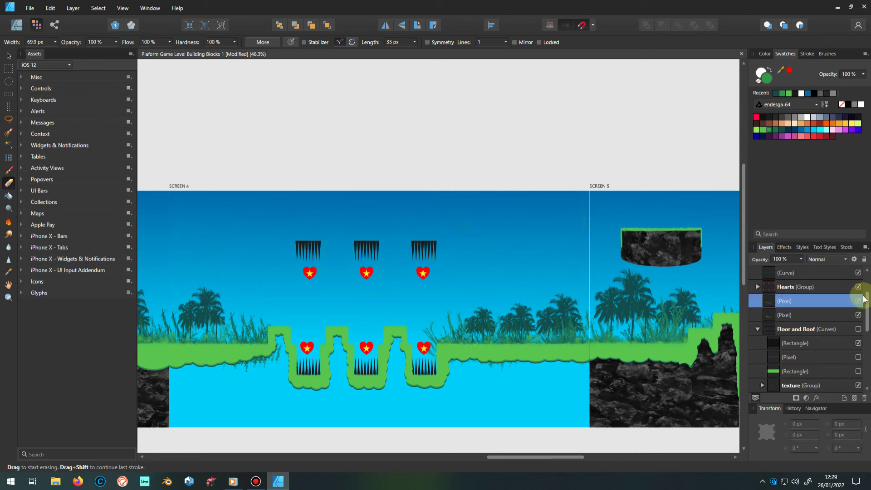
- Turn on the Floor and Roof layer's visibility so Screen 4's rocky floor and roof appear
{"action": "left_click", "coordinate": [774, 315]}
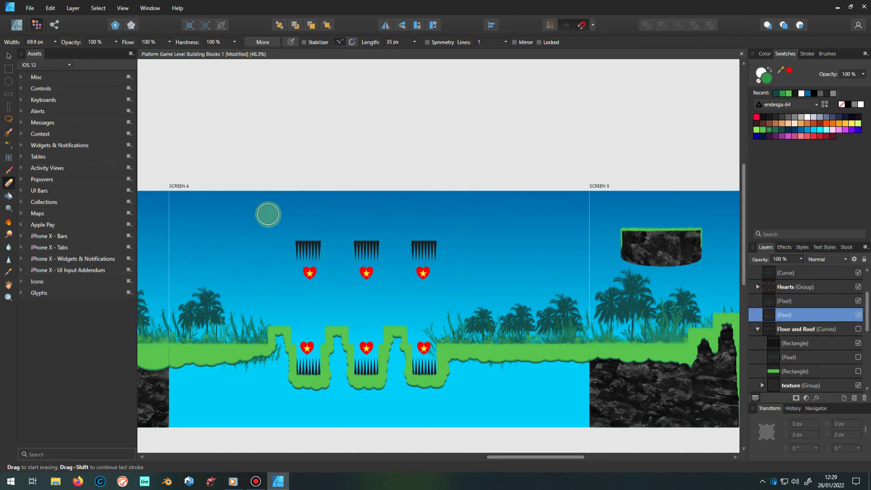
{"action": "left_click", "coordinate": [859, 329]}
{"action": "scroll", "coordinate": [847, 347], "scroll_direction": "down", "scroll_amount": 3}
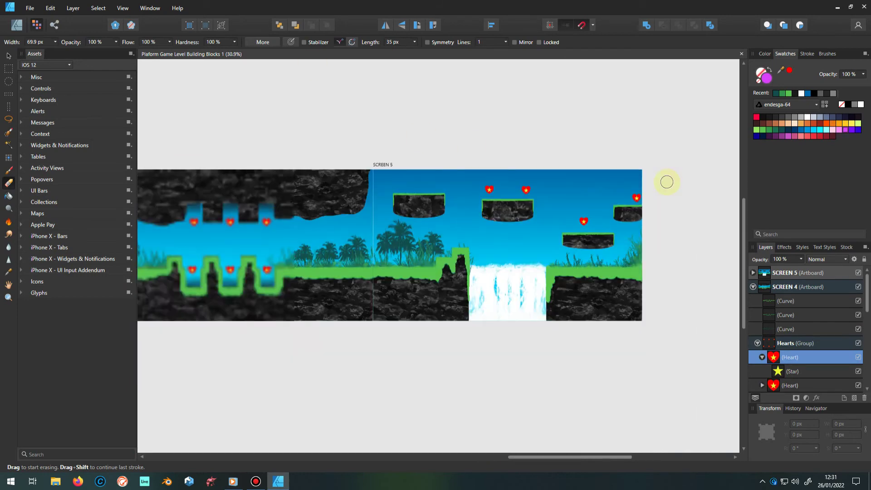
- Recolour Screen 4's red pit and ceiling hearts to magenta
{"action": "left_click", "coordinate": [776, 357]}
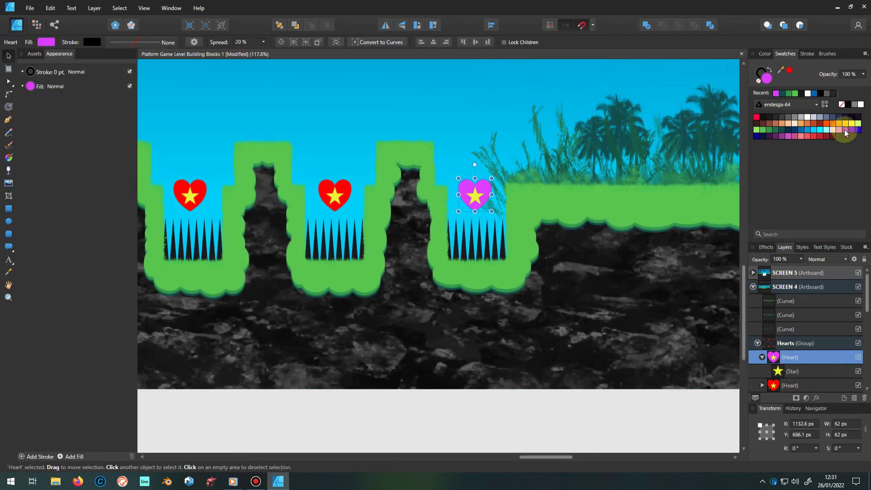
{"action": "left_click", "coordinate": [846, 130]}
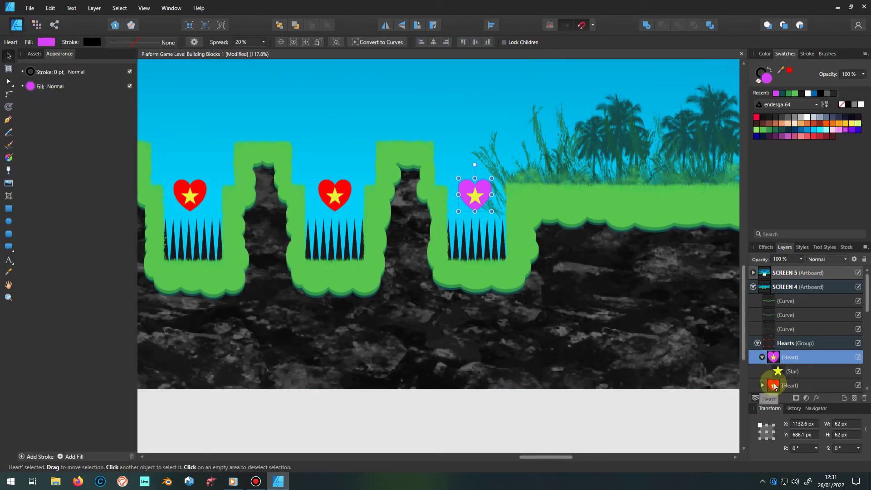
{"action": "left_click", "coordinate": [775, 386]}
{"action": "left_click", "coordinate": [845, 130]}
{"action": "left_click", "coordinate": [780, 358]}
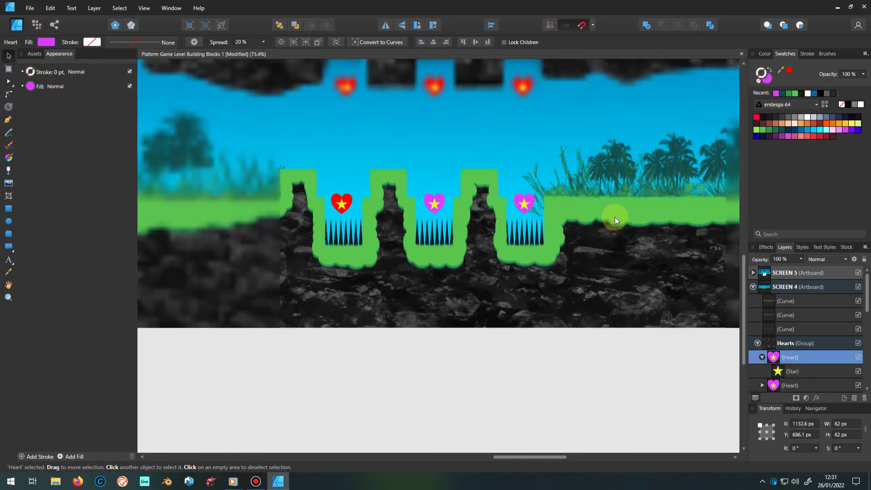
{"action": "scroll", "coordinate": [614, 217], "scroll_direction": "down", "scroll_amount": 3}
{"action": "scroll", "coordinate": [772, 358], "scroll_direction": "down", "scroll_amount": 3}
{"action": "left_click", "coordinate": [776, 357]}
{"action": "left_click", "coordinate": [784, 330]}
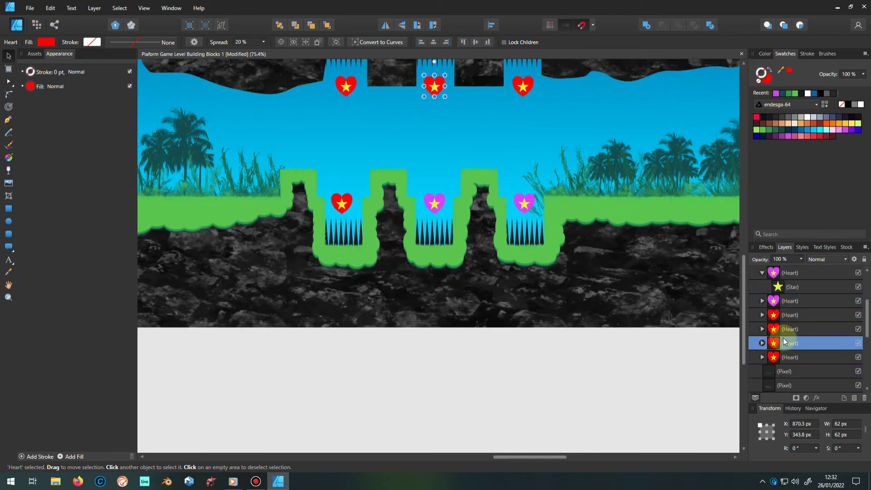
- Expand the Hearts group and turn the next red hearts magenta
{"action": "left_click", "coordinate": [787, 357]}
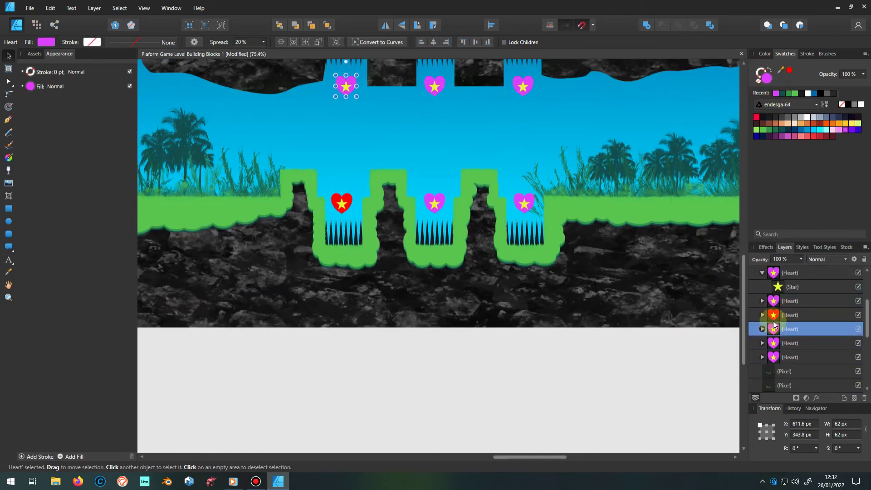
{"action": "scroll", "coordinate": [792, 317], "scroll_direction": "up", "scroll_amount": 2}
{"action": "left_click", "coordinate": [757, 311]}
{"action": "scroll", "coordinate": [311, 259], "scroll_direction": "down", "scroll_amount": 3, "text": "ctrl"}
{"action": "scroll", "coordinate": [311, 260], "scroll_direction": "down", "scroll_amount": 2, "text": "ctrl"}
{"action": "left_click", "coordinate": [761, 287]}
{"action": "left_click", "coordinate": [777, 343]}
{"action": "left_click", "coordinate": [775, 93]}
- Step through the remaining heart layers and make Screen 3's heart magenta
{"action": "key", "text": "alt+bracketleft"}
{"action": "key", "text": "alt+bracketleft"}
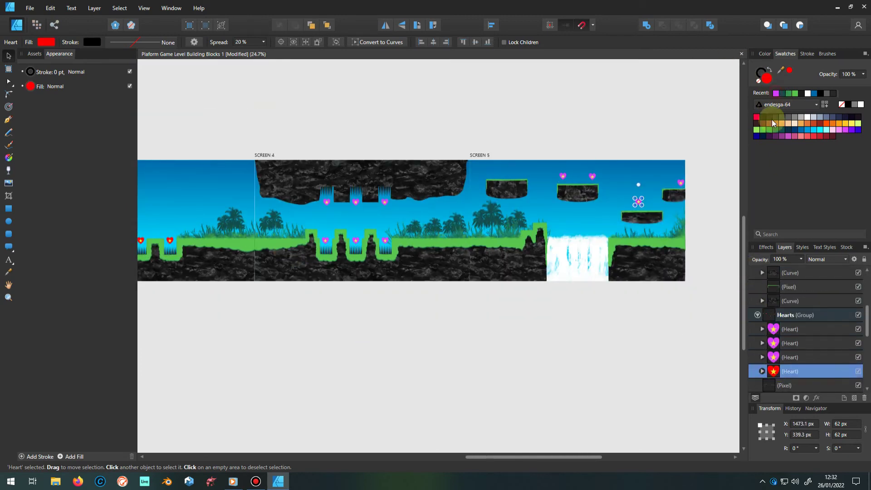
{"action": "key", "text": "alt+bracketright"}
{"action": "key", "text": "alt+bracketright"}
{"action": "key", "text": "alt+bracketright"}
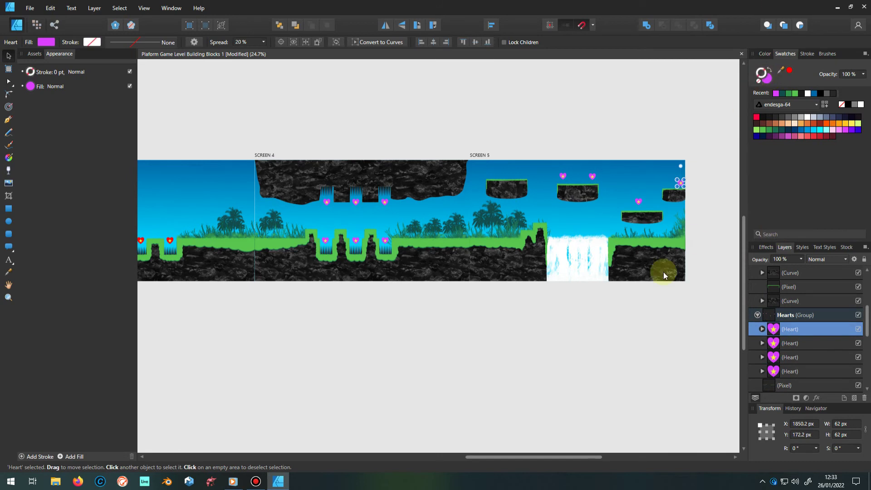
{"action": "scroll", "coordinate": [692, 254], "scroll_direction": "down", "scroll_amount": 2, "text": "ctrl"}
{"action": "left_click", "coordinate": [758, 301]}
{"action": "left_click", "coordinate": [773, 357]}
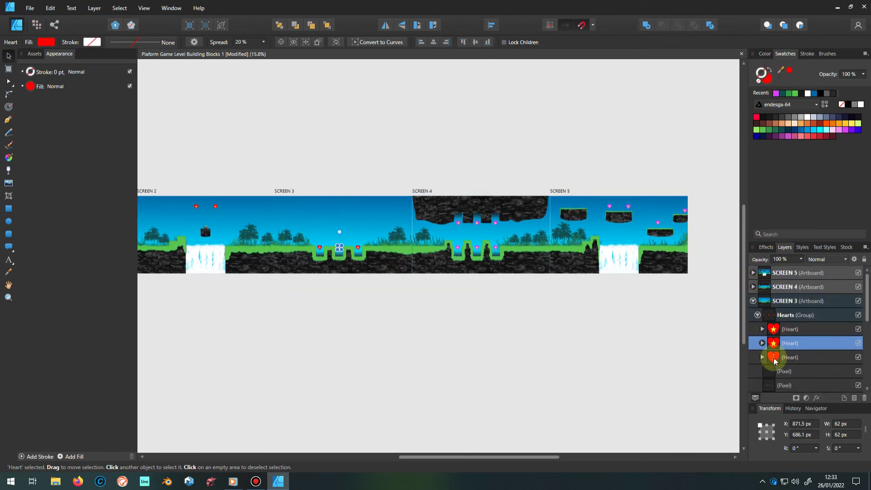
{"action": "left_click", "coordinate": [776, 93]}
- Recolour the last red hearts on Screens 2 and 1 to magenta
{"action": "left_click", "coordinate": [773, 329]}
{"action": "left_click", "coordinate": [776, 93]}
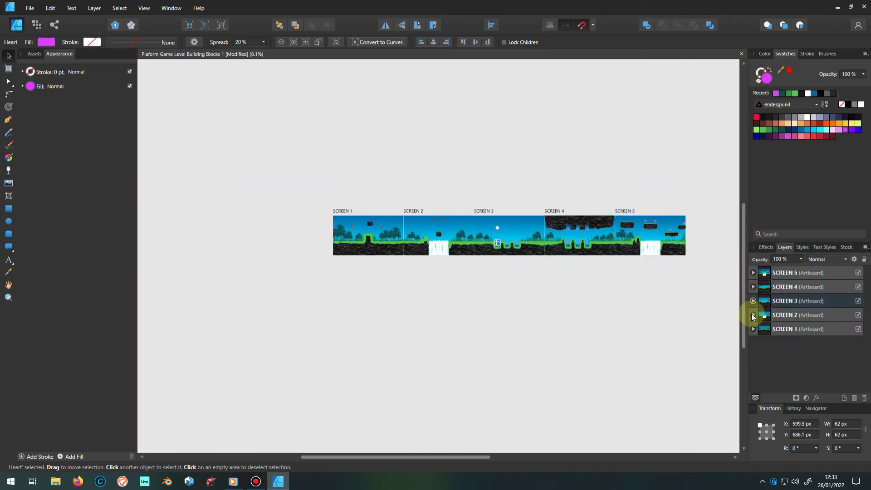
{"action": "left_click", "coordinate": [776, 93]}
{"action": "key", "text": "alt+bracketleft"}
{"action": "left_click", "coordinate": [757, 357]}
{"action": "left_click", "coordinate": [774, 385]}
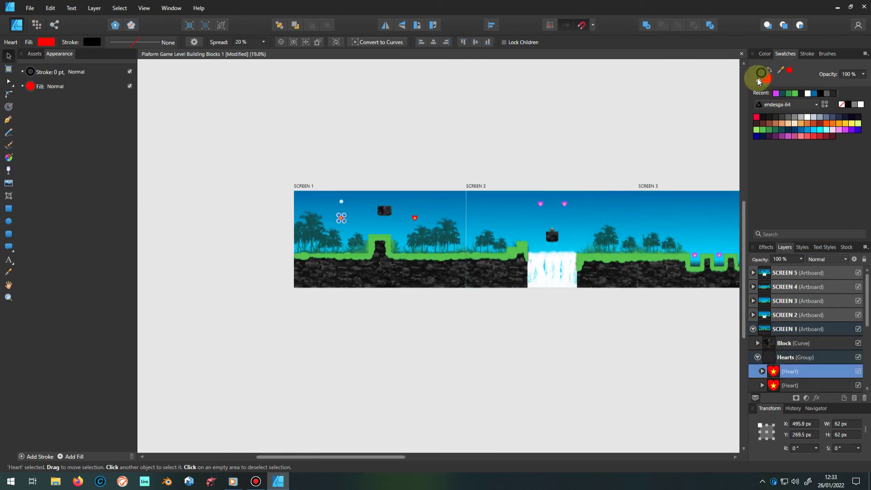
{"action": "left_click", "coordinate": [775, 93]}
- Clear the selection and select the Floor and Roof shape on the canvas
{"action": "left_click", "coordinate": [375, 380]}
{"action": "scroll", "coordinate": [273, 353], "scroll_direction": "down", "scroll_amount": 1}
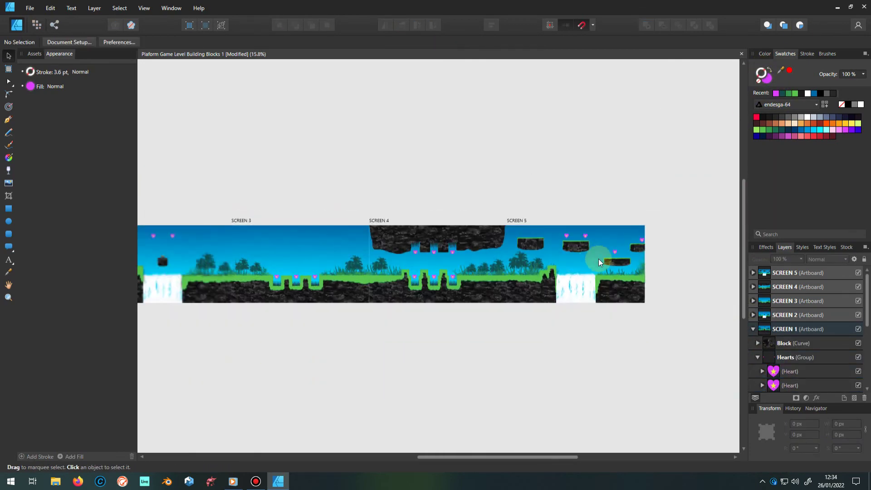
{"action": "scroll", "coordinate": [481, 252], "scroll_direction": "up", "scroll_amount": 3}
{"action": "left_click", "coordinate": [481, 253]}
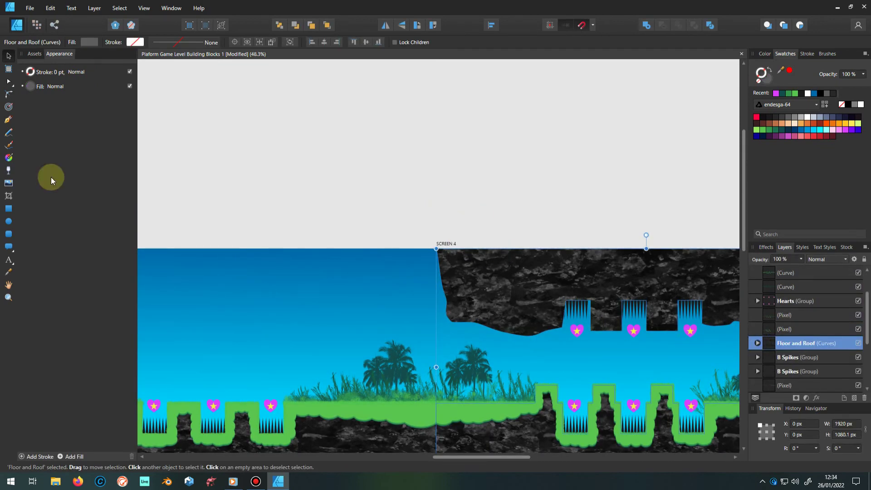
- Drag the roof's left edge into a smooth slope with the Node Tool
{"action": "left_click", "coordinate": [8, 80]}
{"action": "scroll", "coordinate": [431, 243], "scroll_direction": "up", "scroll_amount": 2}
{"action": "left_click_drag", "start_coordinate": [466, 398], "coordinate": [458, 314]}
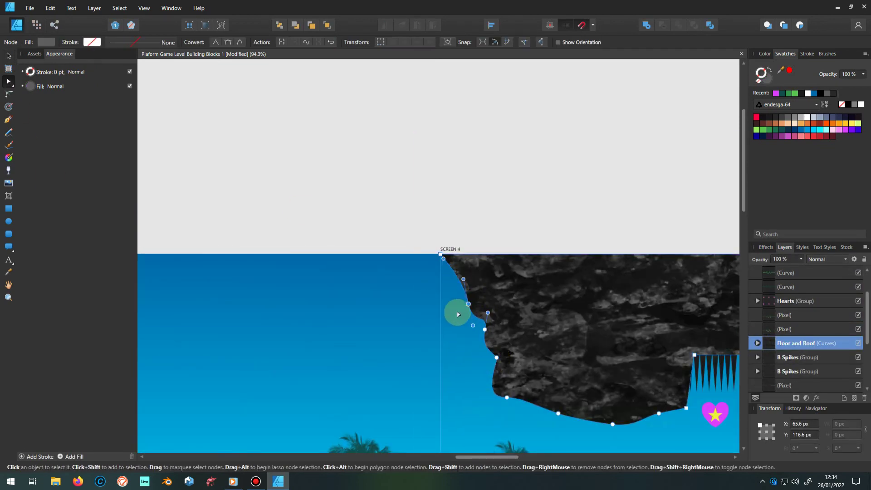
{"action": "scroll", "coordinate": [510, 399], "scroll_direction": "down", "scroll_amount": 2}
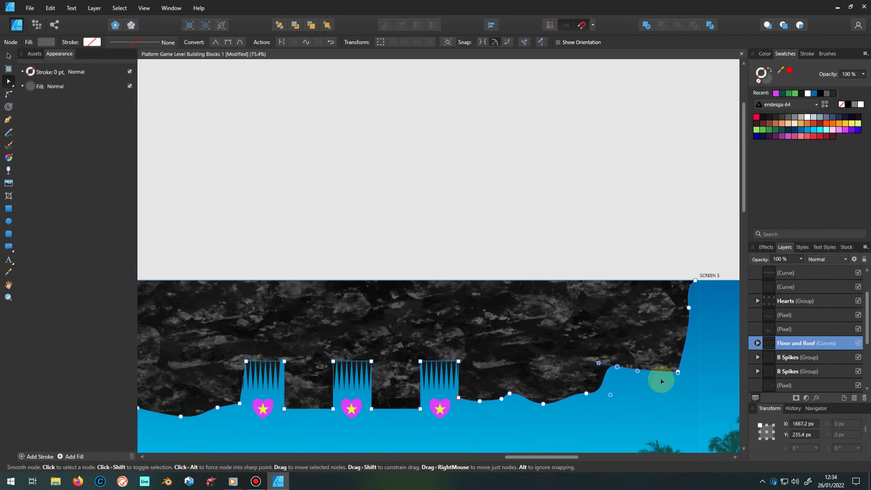
{"action": "scroll", "coordinate": [681, 366], "scroll_direction": "down", "scroll_amount": 3}
{"action": "scroll", "coordinate": [499, 273], "scroll_direction": "down", "scroll_amount": 3}
{"action": "key", "text": "v"}
{"action": "left_click", "coordinate": [453, 184]}
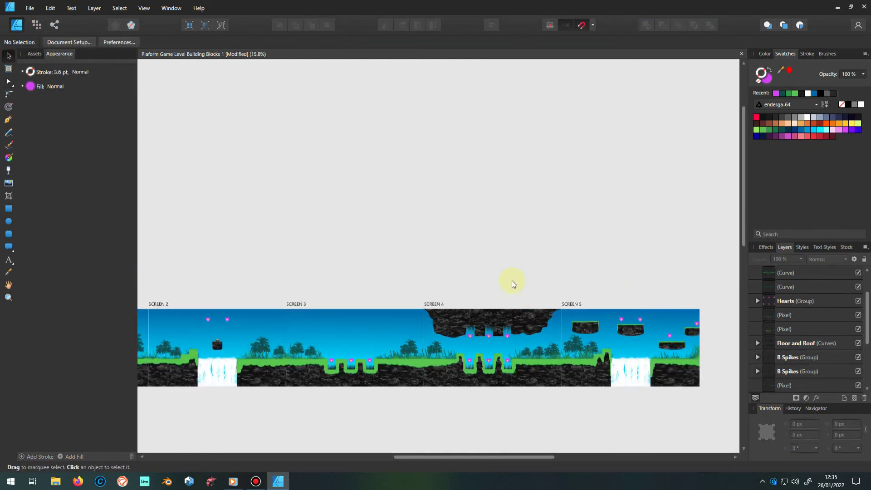
- Reselect Floor and Roof and refine its roof nodes around the spike blocks
{"action": "left_click", "coordinate": [577, 363]}
{"action": "scroll", "coordinate": [578, 362], "scroll_direction": "up", "scroll_amount": 6}
{"action": "left_click", "coordinate": [8, 85]}
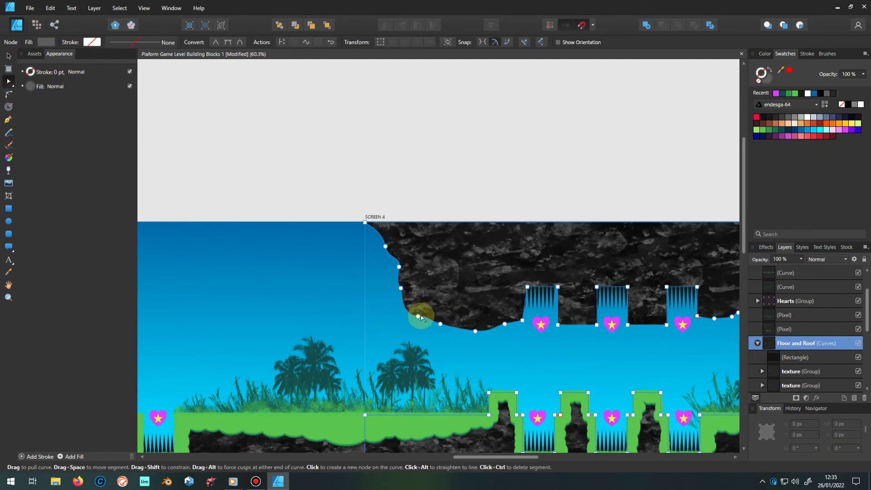
{"action": "scroll", "coordinate": [406, 317], "scroll_direction": "up", "scroll_amount": 4}
{"action": "scroll", "coordinate": [530, 319], "scroll_direction": "up", "scroll_amount": 2}
{"action": "scroll", "coordinate": [529, 319], "scroll_direction": "down", "scroll_amount": 4}
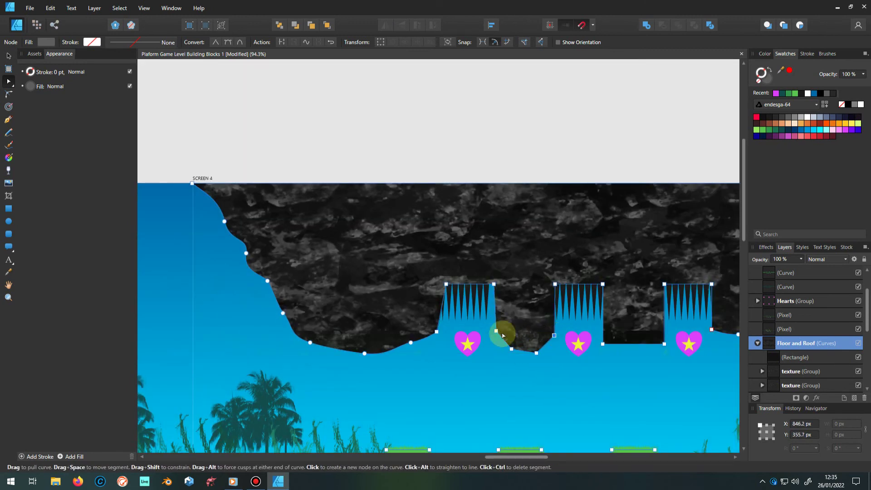
{"action": "scroll", "coordinate": [540, 336], "scroll_direction": "up", "scroll_amount": 1}
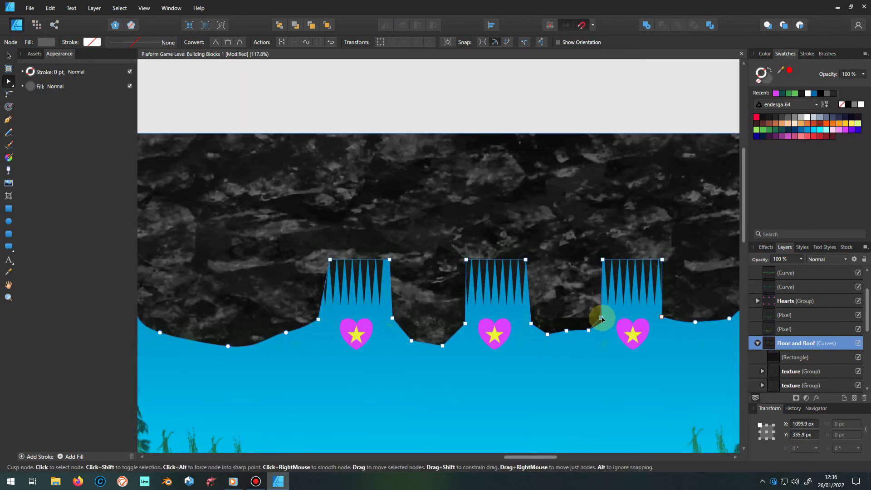
{"action": "scroll", "coordinate": [601, 319], "scroll_direction": "down", "scroll_amount": 3}
{"action": "scroll", "coordinate": [517, 329], "scroll_direction": "up", "scroll_amount": 4}
{"action": "scroll", "coordinate": [541, 334], "scroll_direction": "down", "scroll_amount": 4}
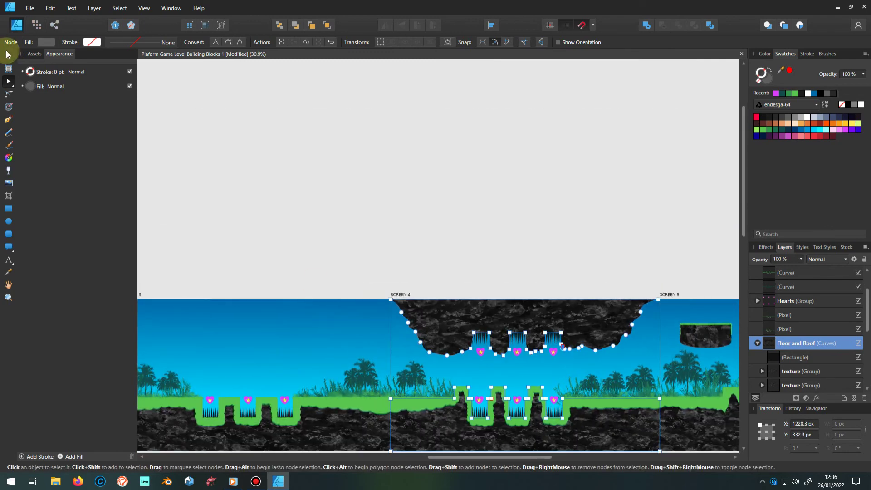
{"action": "scroll", "coordinate": [510, 374], "scroll_direction": "up", "scroll_amount": 3}
{"action": "scroll", "coordinate": [510, 374], "scroll_direction": "up", "scroll_amount": 2}
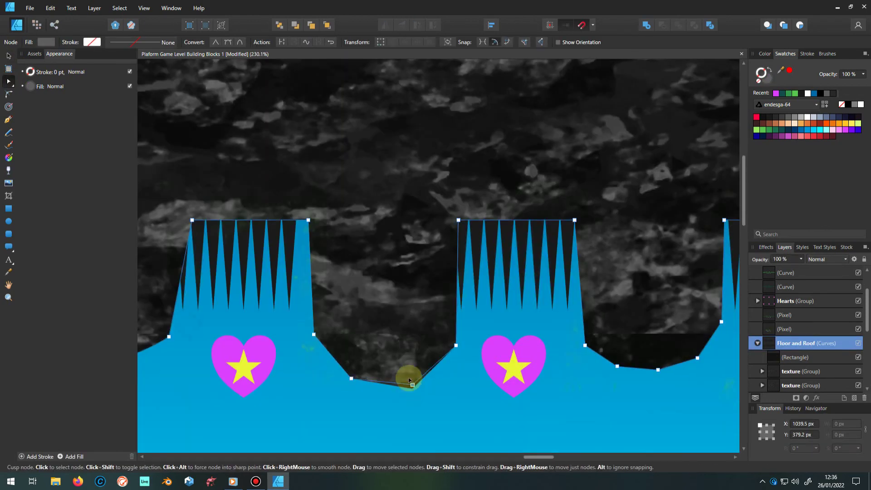
{"action": "scroll", "coordinate": [408, 363], "scroll_direction": "down", "scroll_amount": 6}
{"action": "key", "text": "v"}
{"action": "left_click", "coordinate": [416, 237]}
{"action": "scroll", "coordinate": [461, 268], "scroll_direction": "up", "scroll_amount": 5}
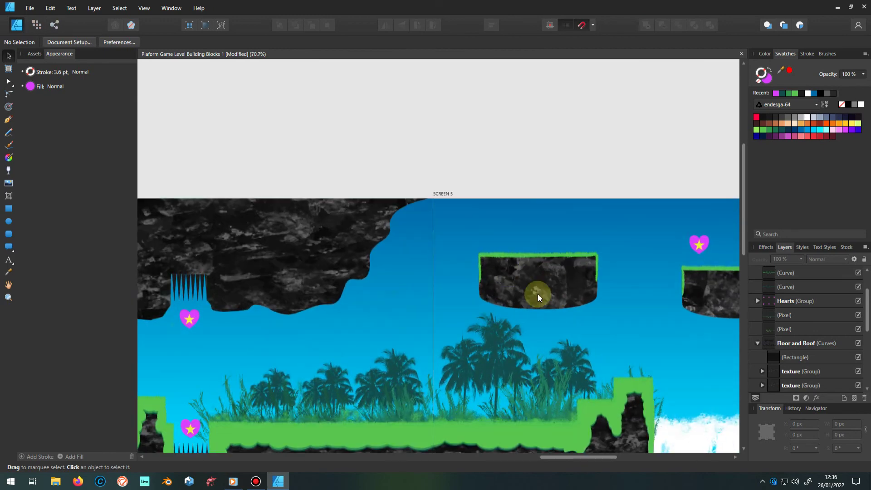
- Select Screen 5's floating platform shapes for node editing
{"action": "scroll", "coordinate": [537, 294], "scroll_direction": "down", "scroll_amount": 4}
{"action": "left_click", "coordinate": [758, 342]}
{"action": "key", "text": "a"}
{"action": "scroll", "coordinate": [414, 235], "scroll_direction": "up", "scroll_amount": 2}
{"action": "scroll", "coordinate": [626, 223], "scroll_direction": "up", "scroll_amount": 3}
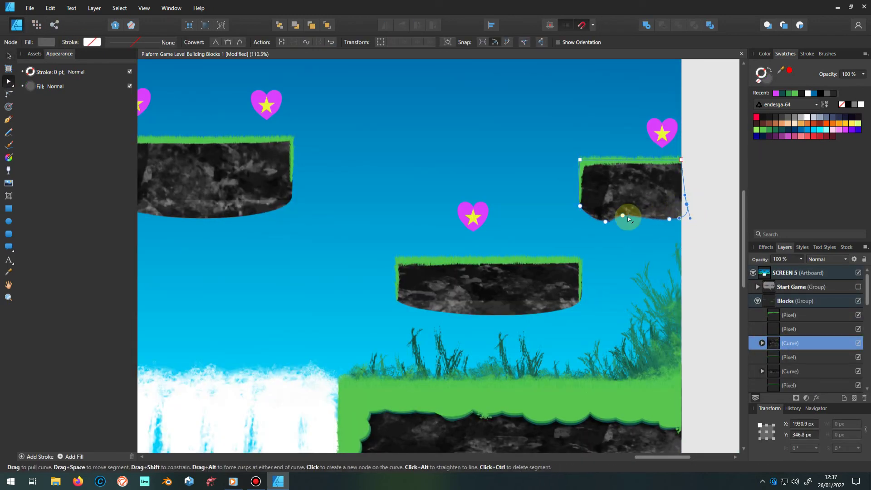
{"action": "scroll", "coordinate": [623, 215], "scroll_direction": "up", "scroll_amount": 3}
{"action": "scroll", "coordinate": [532, 220], "scroll_direction": "down", "scroll_amount": 3}
{"action": "left_click", "coordinate": [520, 310]}
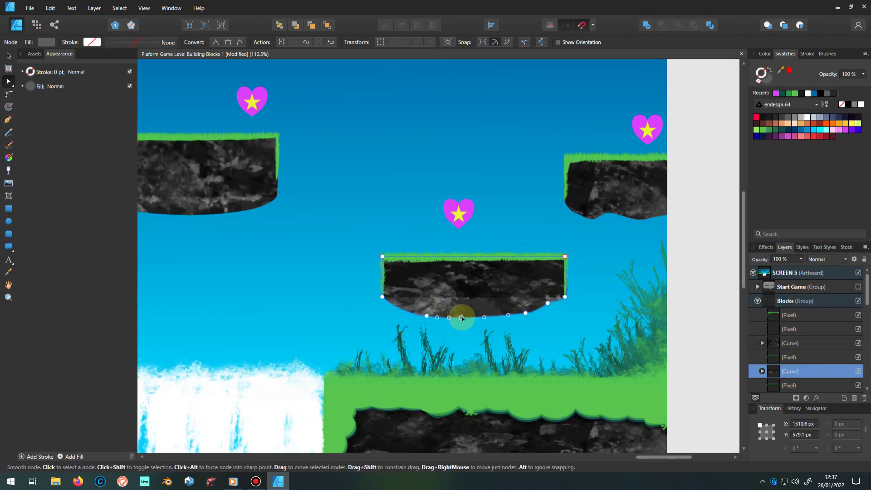
{"action": "scroll", "coordinate": [405, 312], "scroll_direction": "down", "scroll_amount": 2}
{"action": "scroll", "coordinate": [428, 305], "scroll_direction": "up", "scroll_amount": 5}
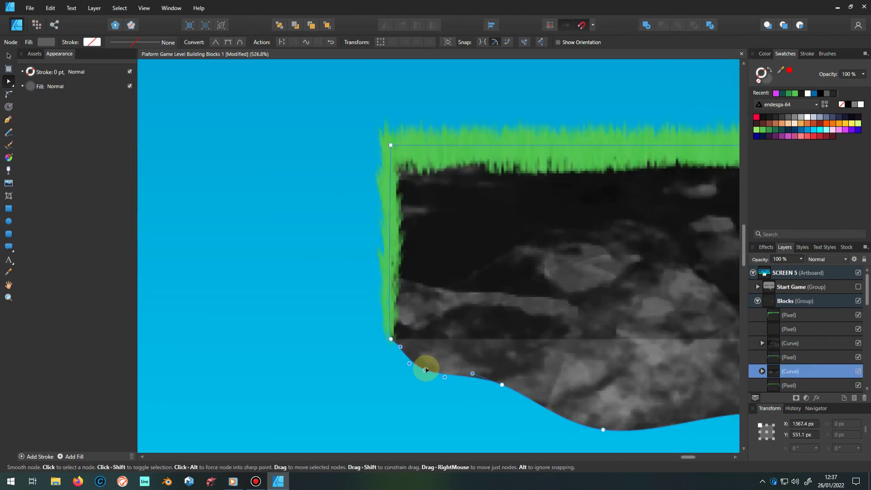
{"action": "scroll", "coordinate": [394, 346], "scroll_direction": "down", "scroll_amount": 4}
- Check a platform layer's inner rectangle and select the lower-middle platform outline
{"action": "left_click", "coordinate": [587, 338]}
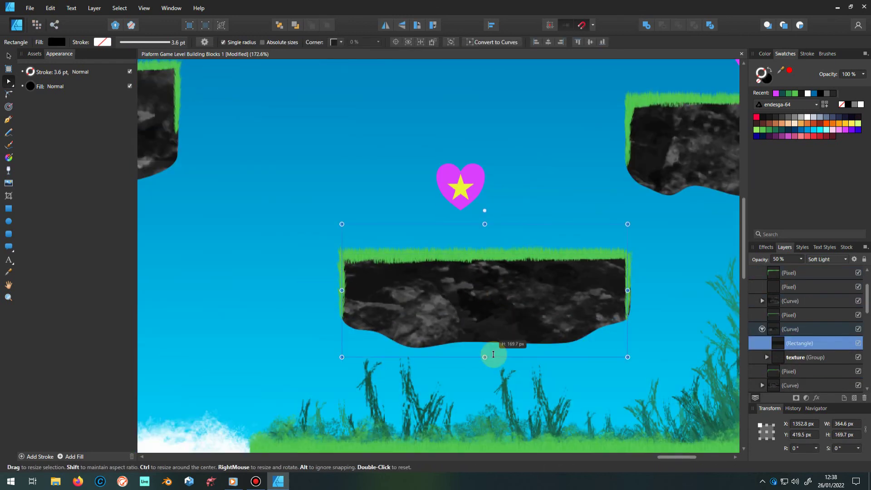
{"action": "scroll", "coordinate": [484, 216], "scroll_direction": "down", "scroll_amount": 2}
{"action": "scroll", "coordinate": [444, 322], "scroll_direction": "down", "scroll_amount": 2}
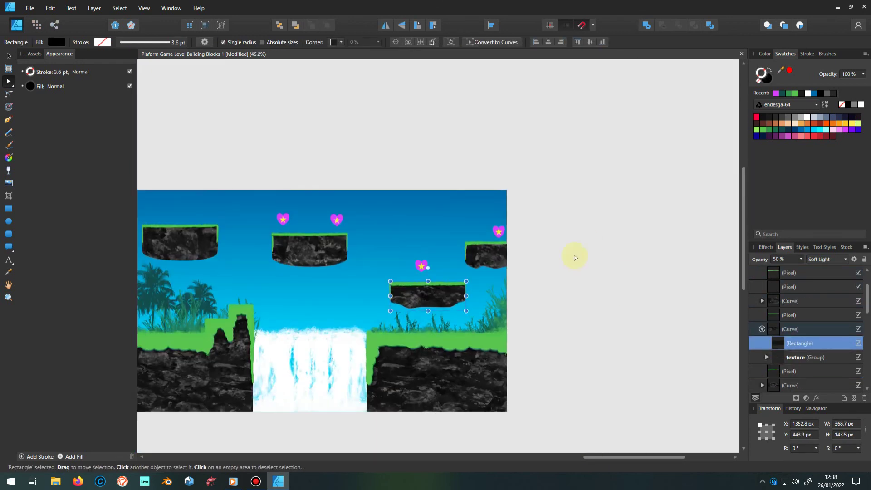
{"action": "left_click", "coordinate": [762, 300]}
{"action": "left_click", "coordinate": [780, 314]}
{"action": "left_click", "coordinate": [762, 301]}
{"action": "left_click", "coordinate": [775, 334]}
{"action": "scroll", "coordinate": [424, 316], "scroll_direction": "up", "scroll_amount": 3}
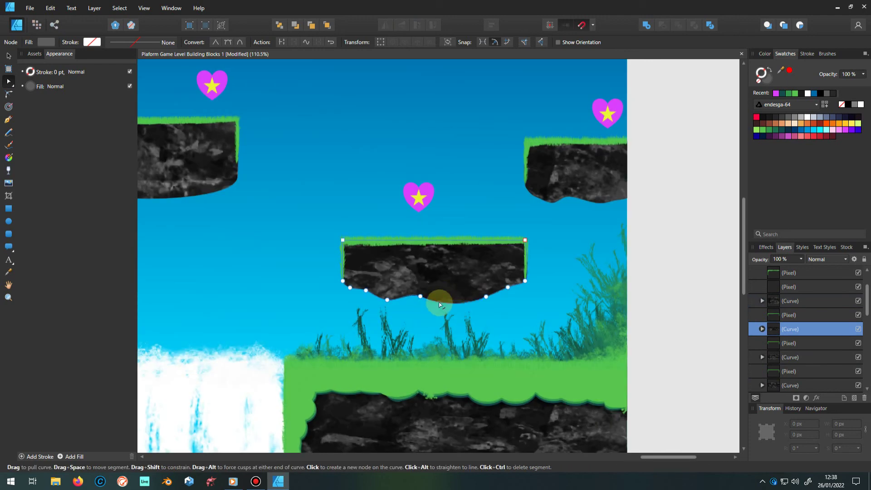
{"action": "scroll", "coordinate": [520, 297], "scroll_direction": "down", "scroll_amount": 3}
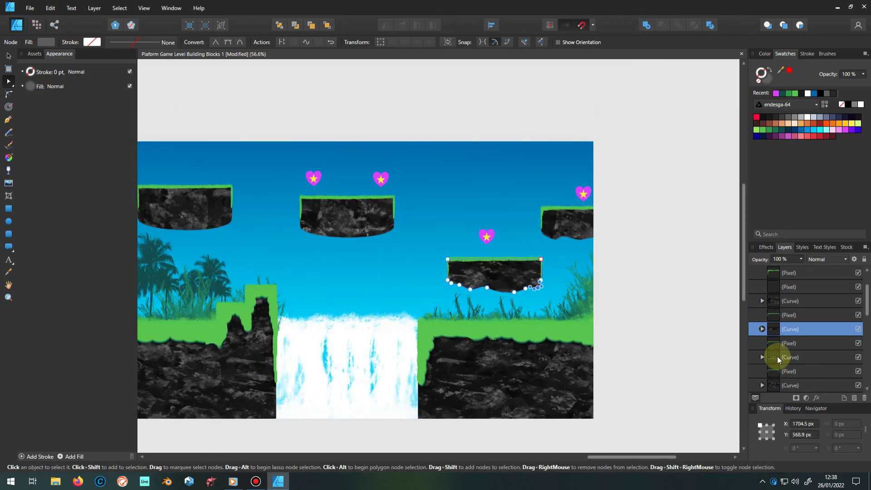
- Drag the upper platform's underside into lumpier, sagging curves
{"action": "left_click", "coordinate": [773, 357]}
{"action": "scroll", "coordinate": [356, 230], "scroll_direction": "up", "scroll_amount": 3}
{"action": "left_click_drag", "start_coordinate": [410, 269], "coordinate": [541, 277]}
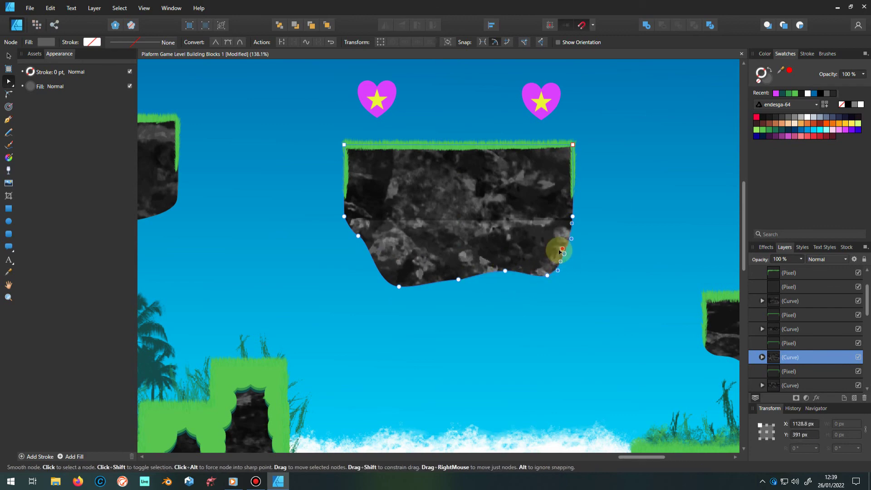
{"action": "scroll", "coordinate": [396, 281], "scroll_direction": "up", "scroll_amount": 3}
{"action": "scroll", "coordinate": [375, 237], "scroll_direction": "up", "scroll_amount": 2}
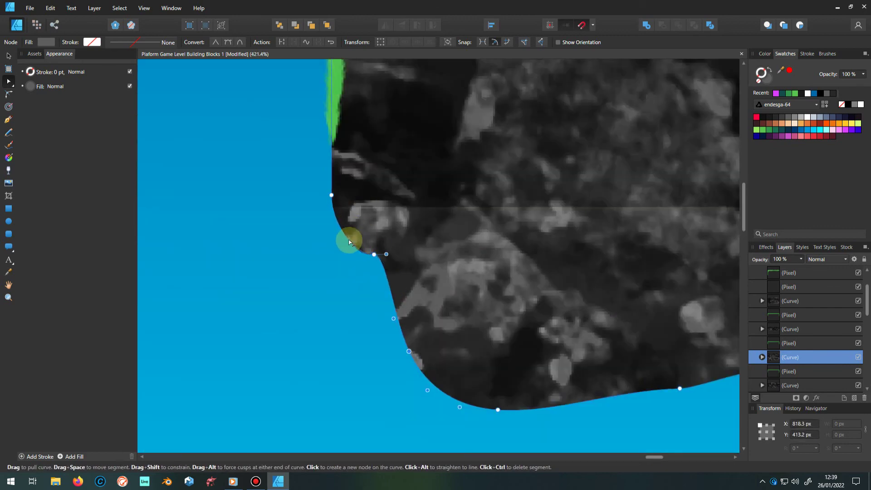
{"action": "scroll", "coordinate": [381, 268], "scroll_direction": "down", "scroll_amount": 9}
{"action": "left_click", "coordinate": [777, 361]}
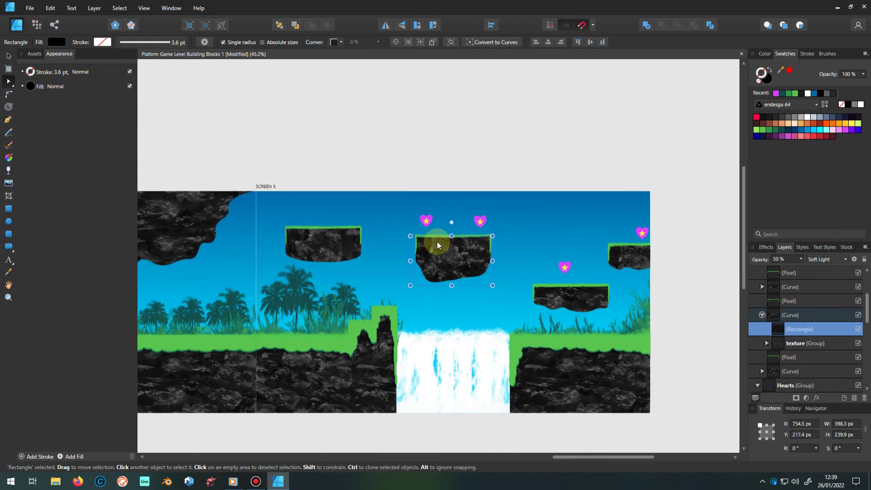
- Rework the left platform's outline nodes, then return to the Move Tool
{"action": "left_click", "coordinate": [771, 343]}
{"action": "scroll", "coordinate": [236, 231], "scroll_direction": "up", "scroll_amount": 4}
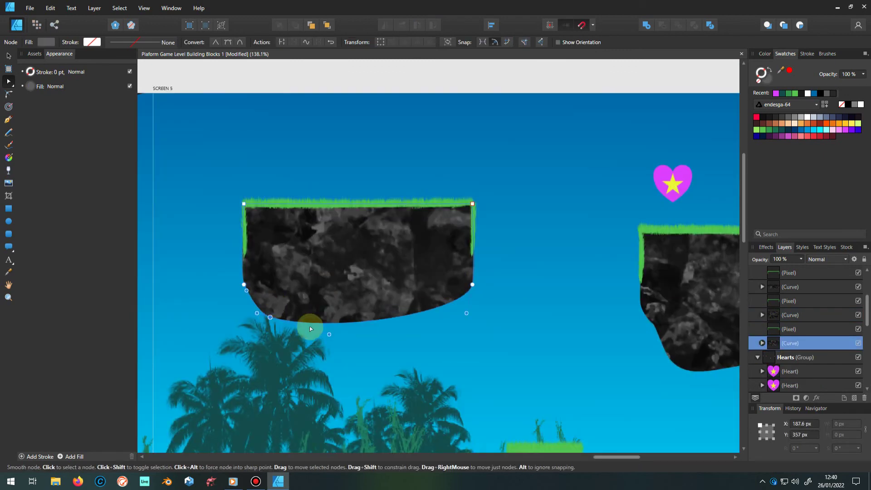
{"action": "scroll", "coordinate": [372, 317], "scroll_direction": "down", "scroll_amount": 4}
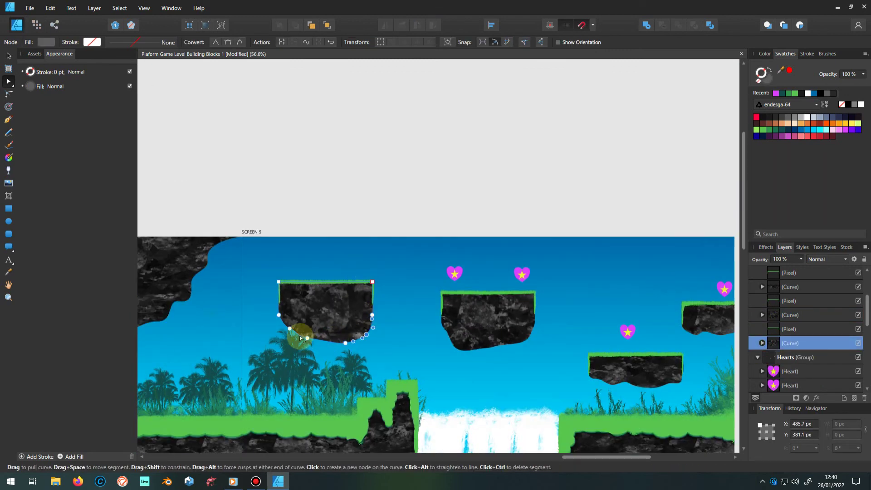
{"action": "scroll", "coordinate": [304, 339], "scroll_direction": "up", "scroll_amount": 4}
{"action": "scroll", "coordinate": [309, 351], "scroll_direction": "down", "scroll_amount": 1}
{"action": "left_click", "coordinate": [275, 341]}
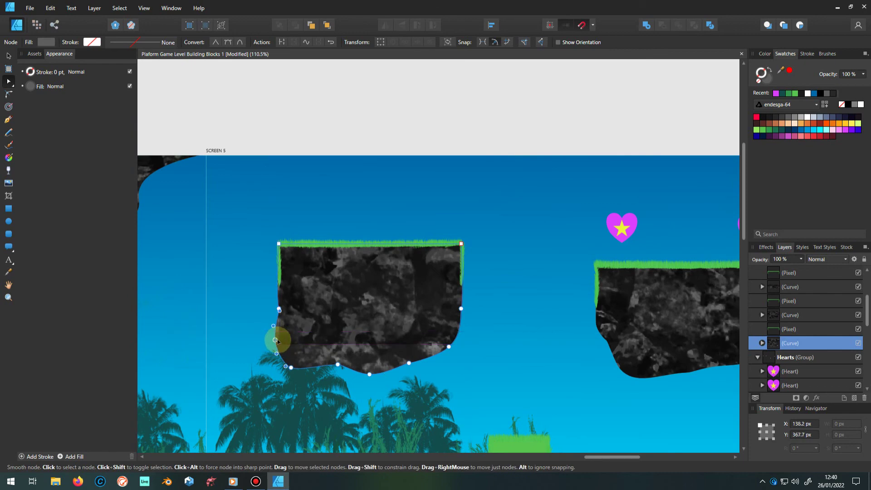
{"action": "left_click", "coordinate": [780, 358]}
{"action": "left_click", "coordinate": [307, 301]}
{"action": "scroll", "coordinate": [285, 310], "scroll_direction": "up", "scroll_amount": 5}
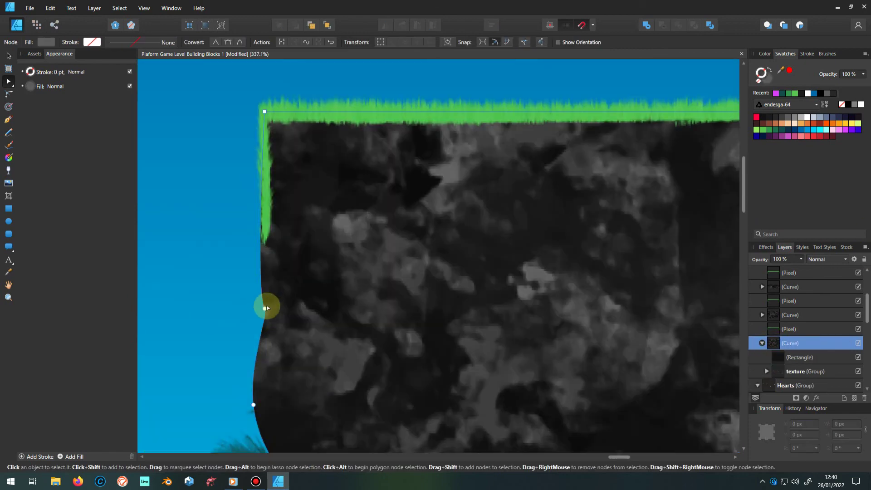
{"action": "scroll", "coordinate": [270, 292], "scroll_direction": "down", "scroll_amount": 5}
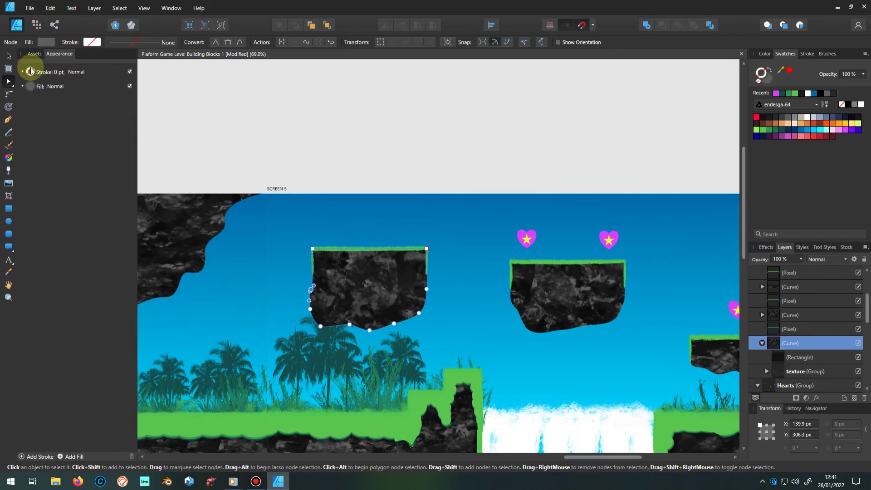
{"action": "key", "text": "v"}
{"action": "scroll", "coordinate": [495, 253], "scroll_direction": "down", "scroll_amount": 2}
{"action": "scroll", "coordinate": [195, 248], "scroll_direction": "up", "scroll_amount": 1}
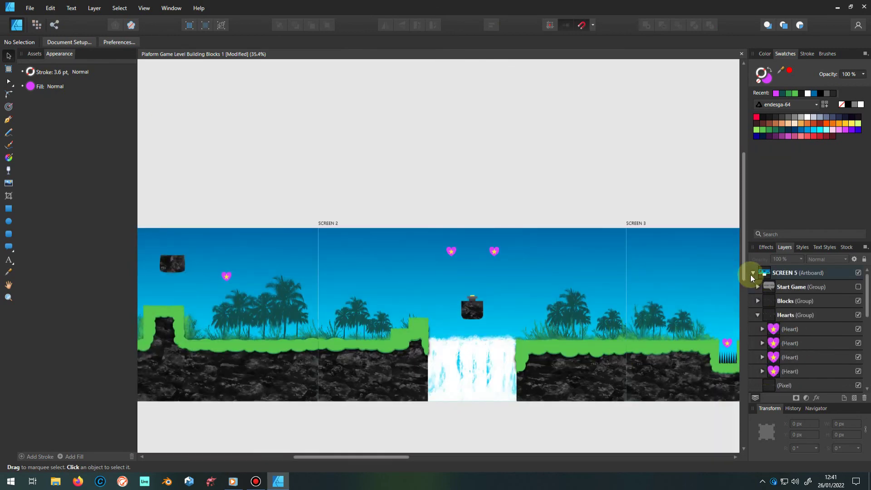
- Bend the lower-left edge of Screen 1's small Block into a curve, then select its Rectangle
{"action": "left_click", "coordinate": [767, 345]}
{"action": "key", "text": "a"}
{"action": "scroll", "coordinate": [294, 270], "scroll_direction": "up", "scroll_amount": 5}
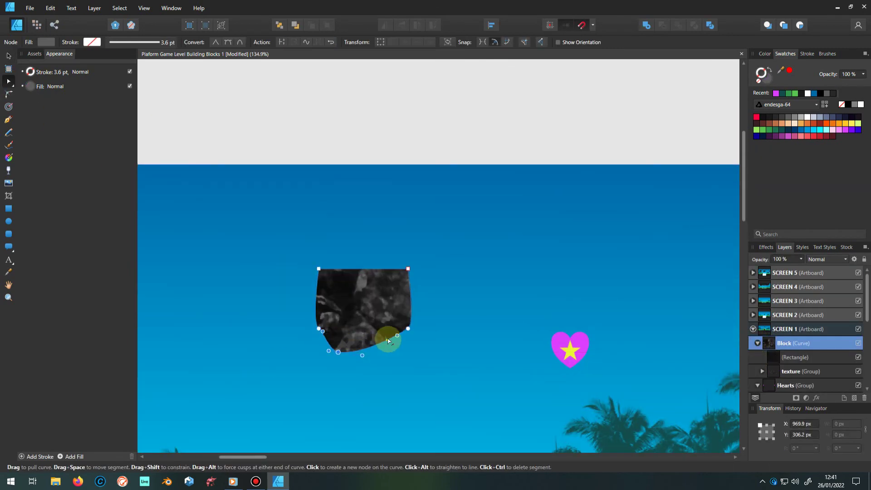
{"action": "scroll", "coordinate": [316, 325], "scroll_direction": "up", "scroll_amount": 4}
{"action": "scroll", "coordinate": [313, 329], "scroll_direction": "up", "scroll_amount": 3}
{"action": "scroll", "coordinate": [291, 329], "scroll_direction": "down", "scroll_amount": 3}
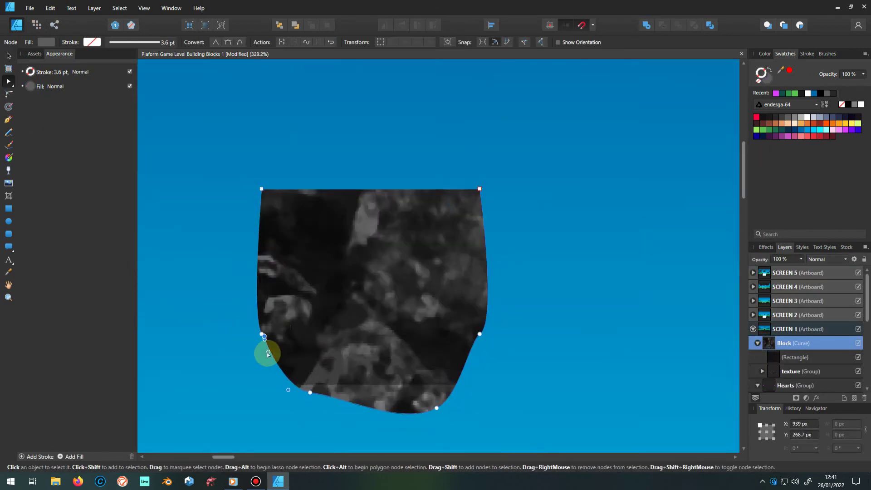
{"action": "scroll", "coordinate": [278, 329], "scroll_direction": "up", "scroll_amount": 10}
{"action": "mouse_move", "coordinate": [255, 233]}
{"action": "left_mouse_down"}
{"action": "mouse_move", "coordinate": [259, 266]}
{"action": "mouse_move", "coordinate": [274, 285]}
{"action": "mouse_move", "coordinate": [243, 267]}
{"action": "left_mouse_up"}
{"action": "scroll", "coordinate": [494, 260], "scroll_direction": "down", "scroll_amount": 2}
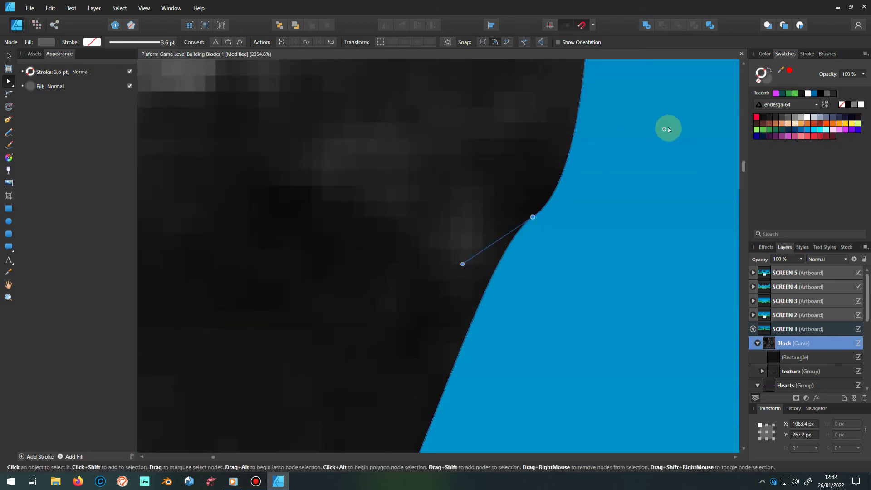
{"action": "scroll", "coordinate": [495, 243], "scroll_direction": "down", "scroll_amount": 10}
{"action": "left_click", "coordinate": [472, 335]}
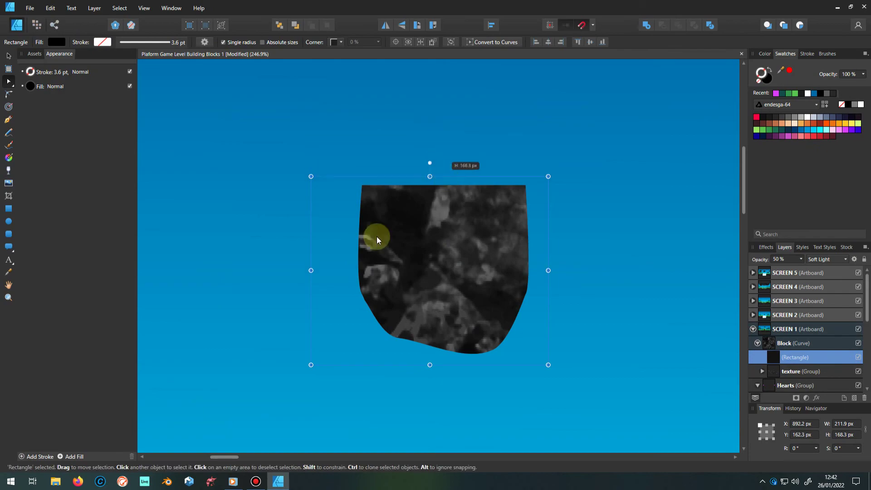